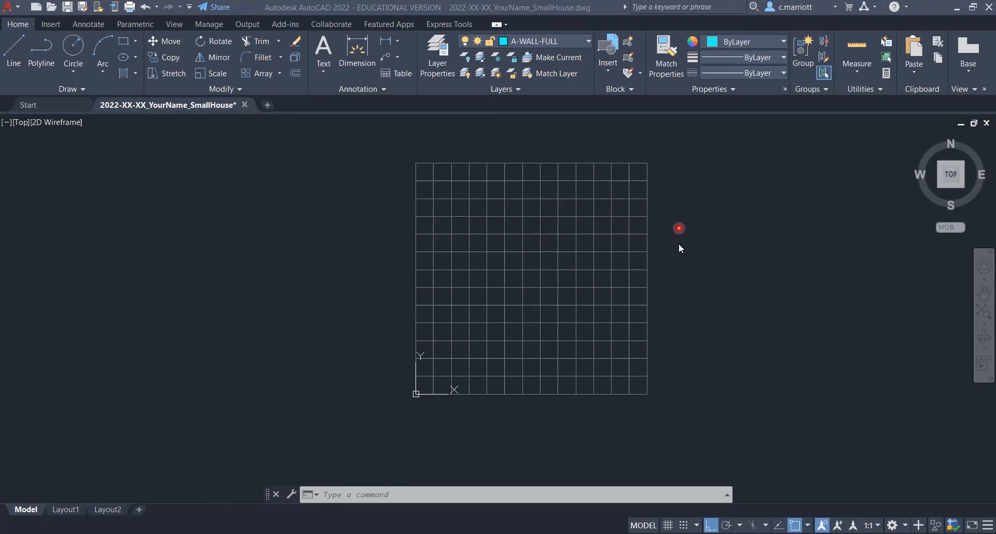
{"action": "left_click", "coordinate": [711, 246]}
{"action": "left_click", "coordinate": [367, 230]}
{"action": "left_click", "coordinate": [299, 237]}
Open the external references manager with the XREF command and start attaching an image
{"action": "left_click", "coordinate": [352, 494]}
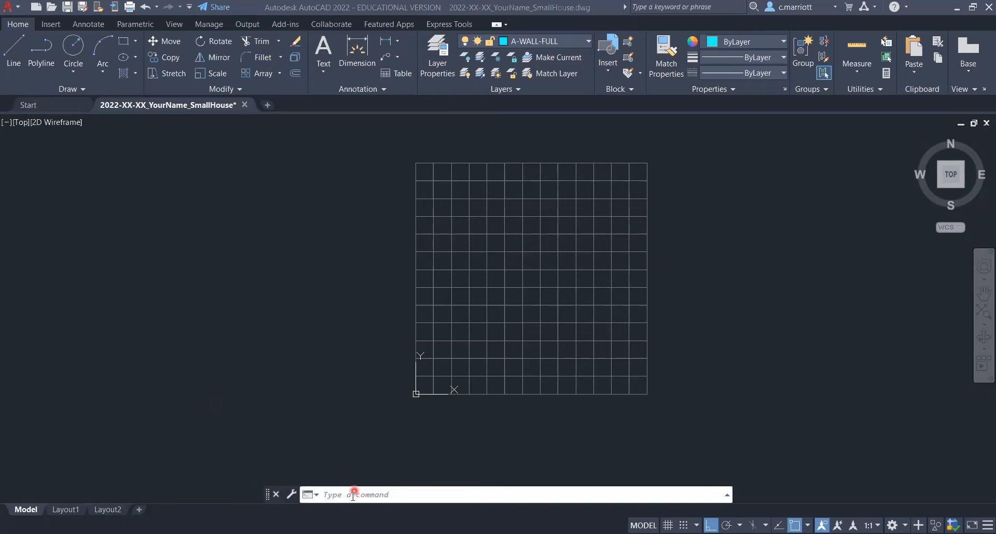
{"action": "type", "text": "xref"}
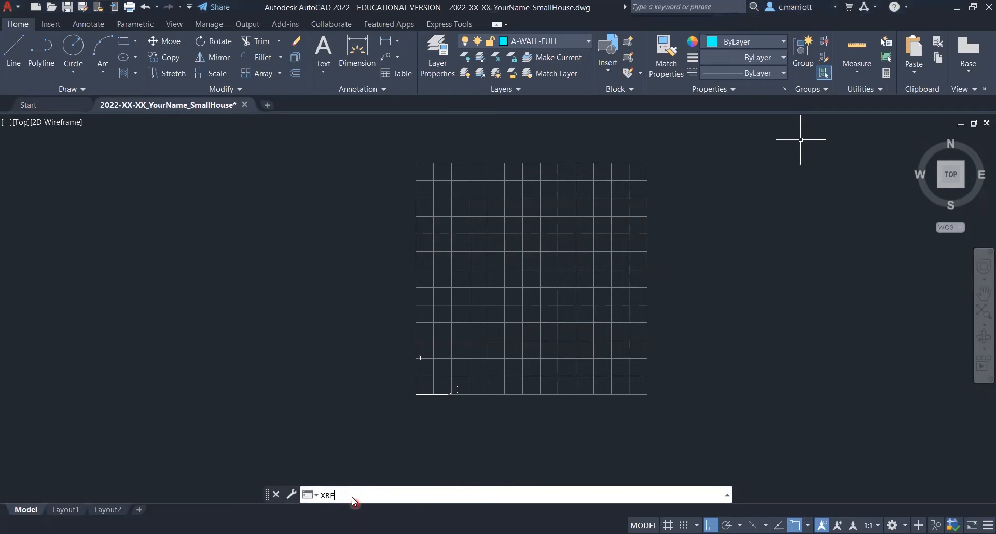
{"action": "key", "text": "Return"}
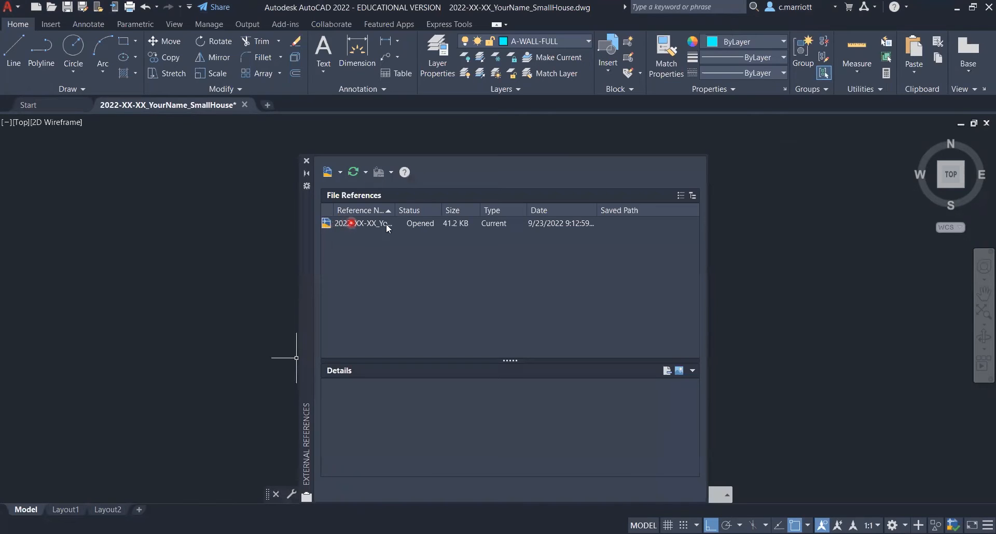
{"action": "left_click", "coordinate": [341, 173]}
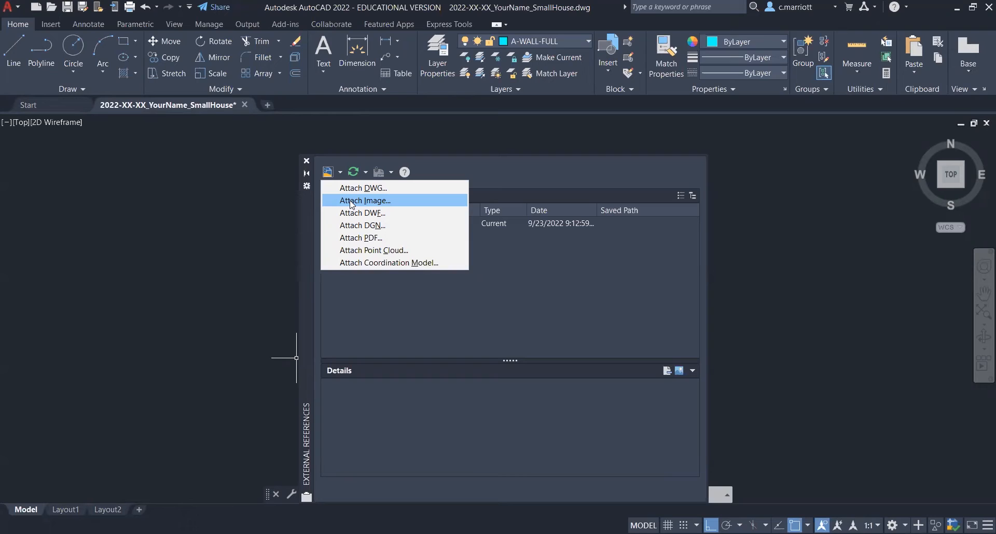
{"action": "left_click", "coordinate": [352, 202]}
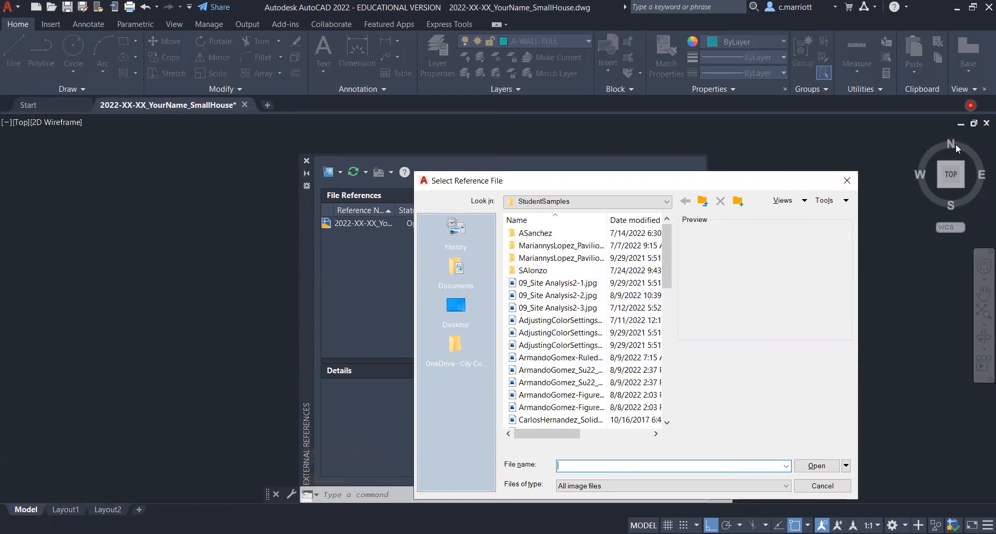
Attach PlanDiagram-1.jpg from the 170_Fa22 folder with a relative path, place it beside the grid at scale 1, and close the references manager
{"action": "left_click", "coordinate": [540, 335]}
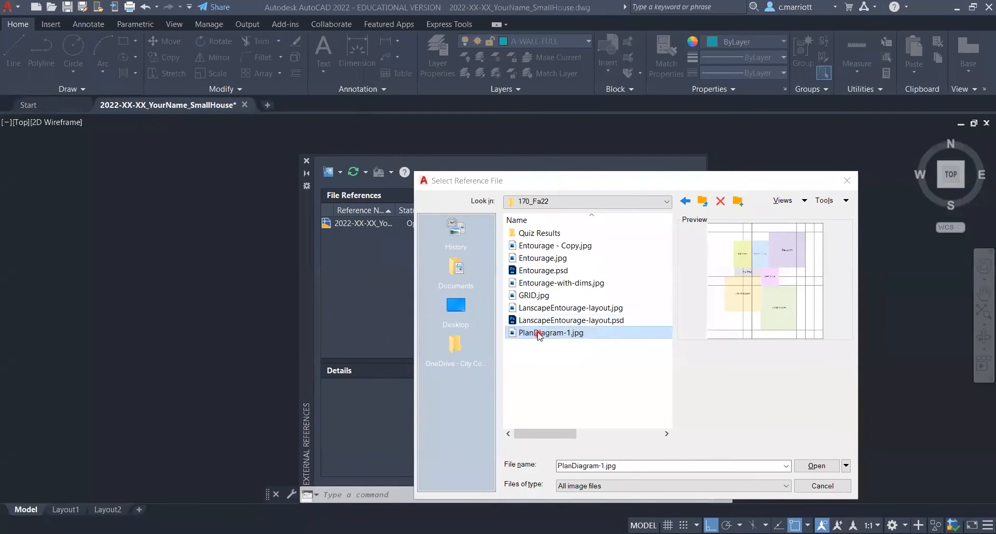
{"action": "left_click", "coordinate": [537, 333]}
{"action": "left_click", "coordinate": [816, 465]}
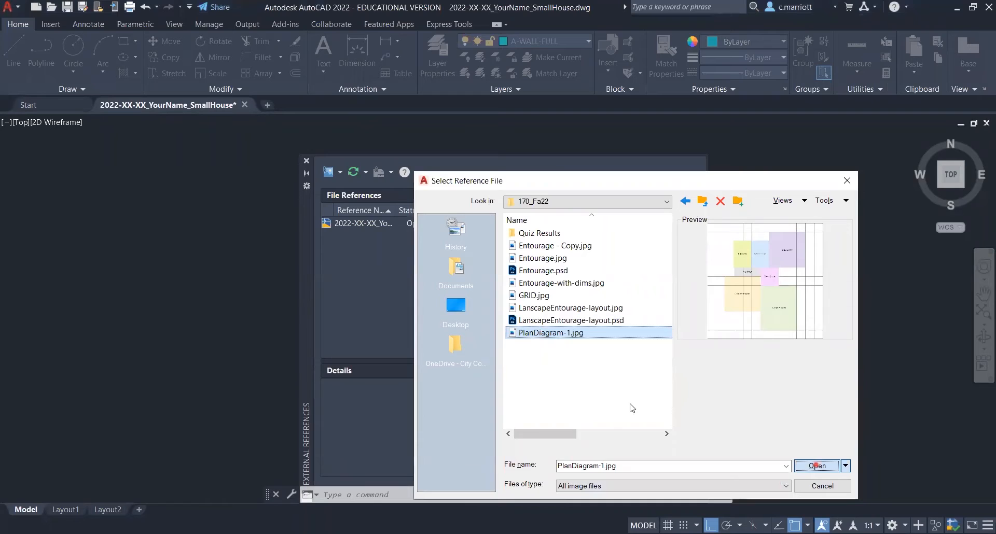
{"action": "left_click", "coordinate": [614, 397]}
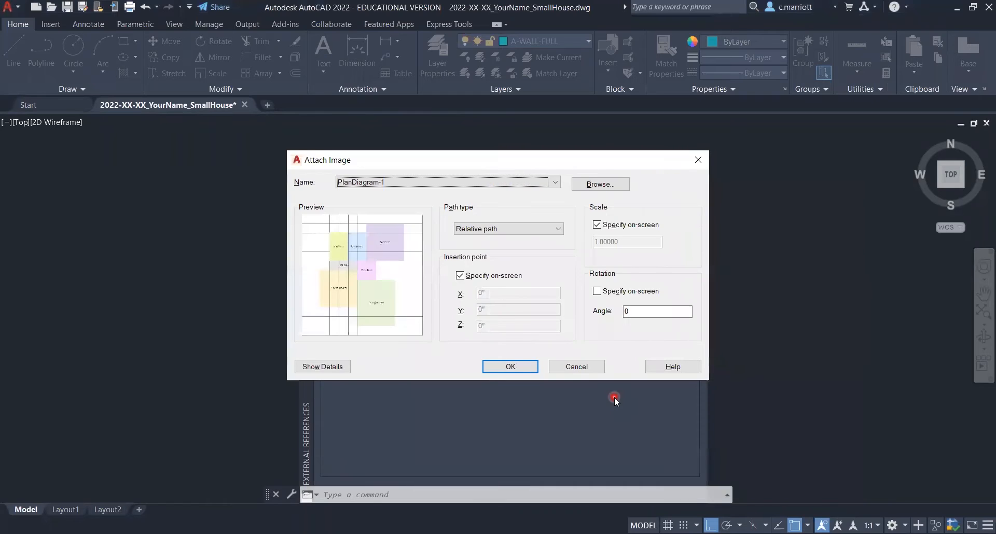
{"action": "left_click", "coordinate": [510, 367]}
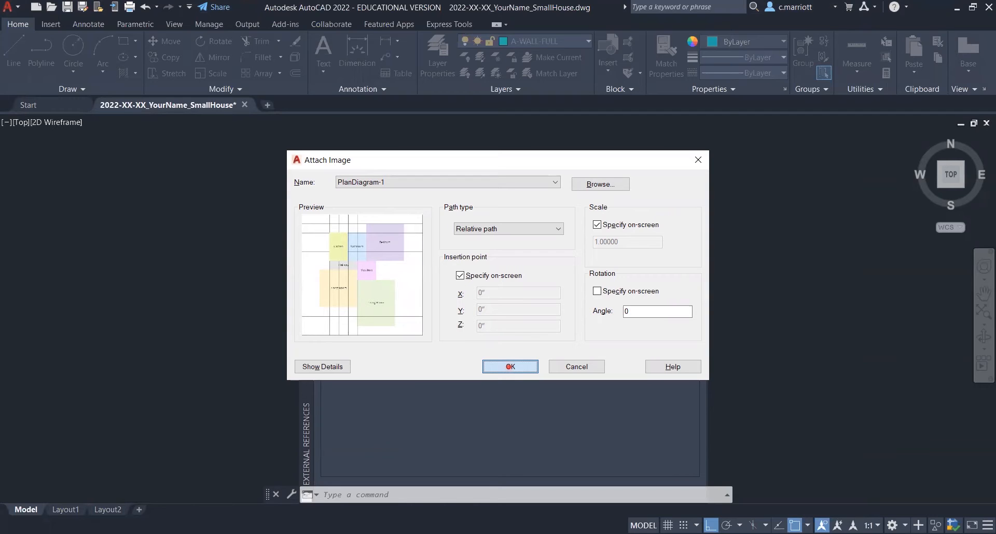
{"action": "left_click", "coordinate": [510, 367]}
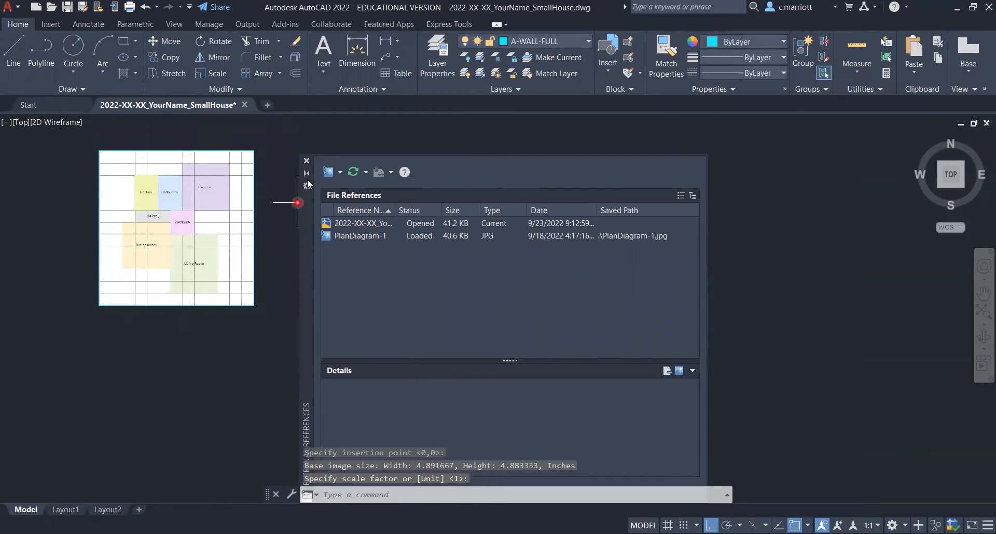
{"action": "left_click", "coordinate": [306, 164]}
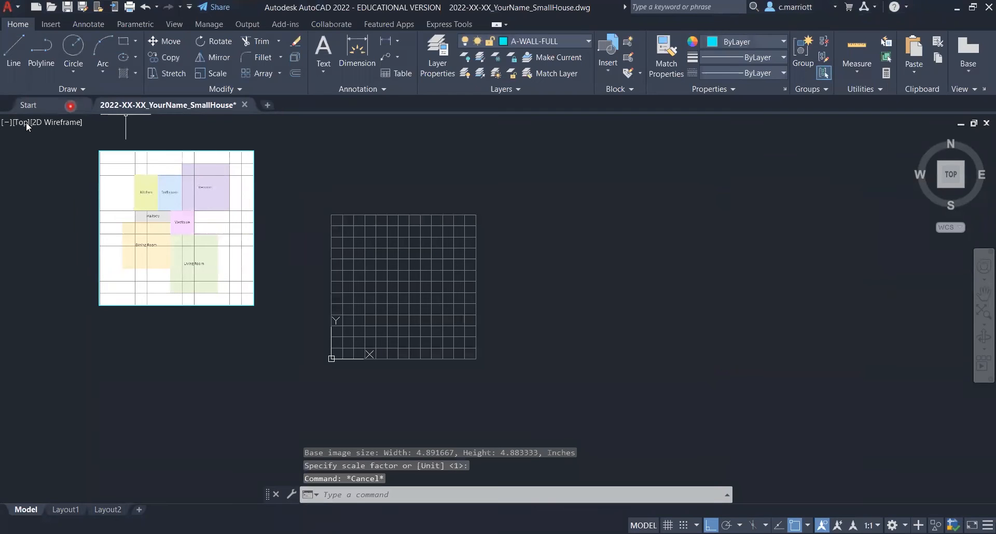
{"action": "key", "text": "Escape"}
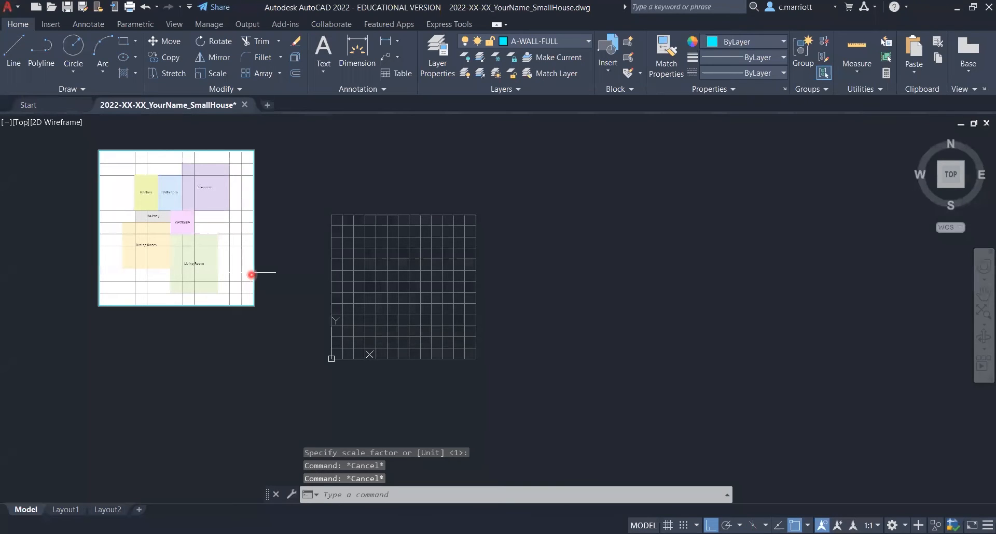
Move the plan diagram image down and closer to the grid so the two sit side by side
{"action": "left_click_drag", "start_coordinate": [252, 275], "coordinate": [470, 307]}
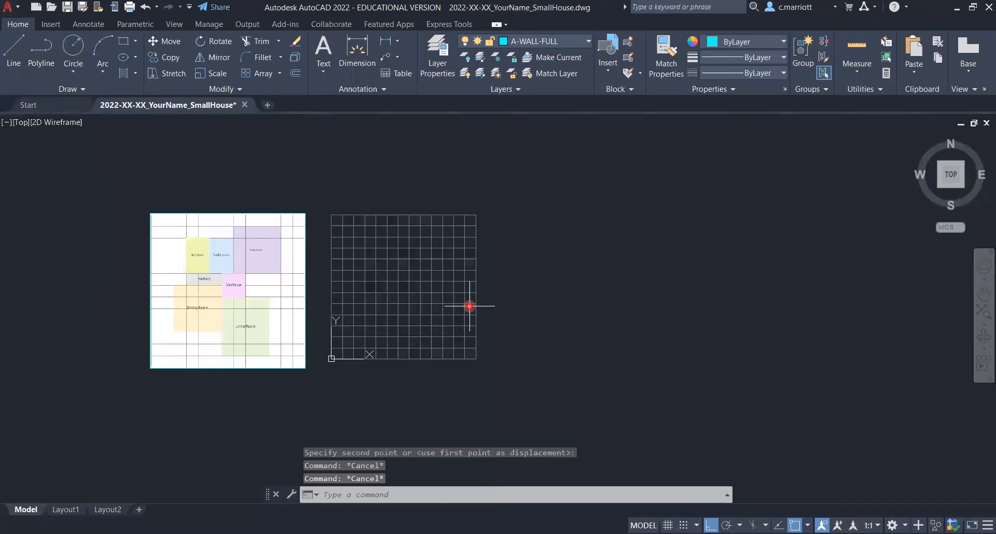
{"action": "key", "text": "Escape"}
{"action": "scroll", "coordinate": [431, 287], "scroll_direction": "up", "scroll_amount": 2}
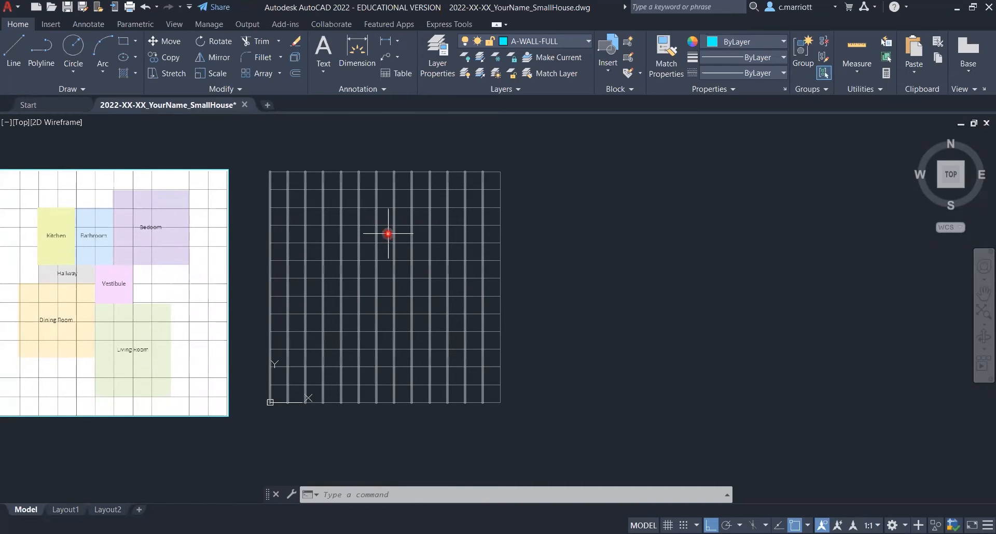
{"action": "middle_click_drag", "start_coordinate": [233, 151], "coordinate": [302, 144]}
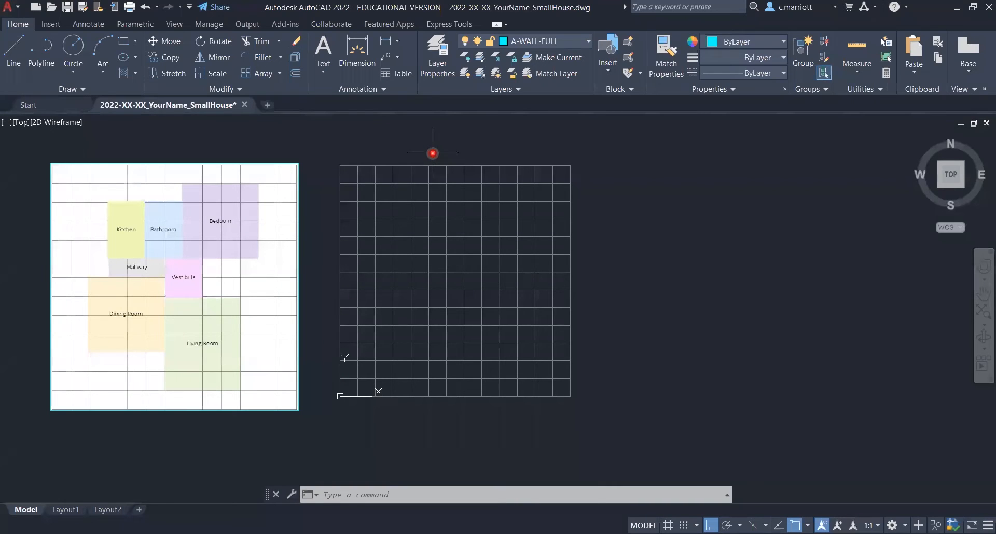
Draw crossing diagonal lines on the grid for the bedroom, 4 by 4 squares, and the bathroom, 2 by 3 squares
{"action": "type", "text": "l"}
{"action": "key", "text": "Return"}
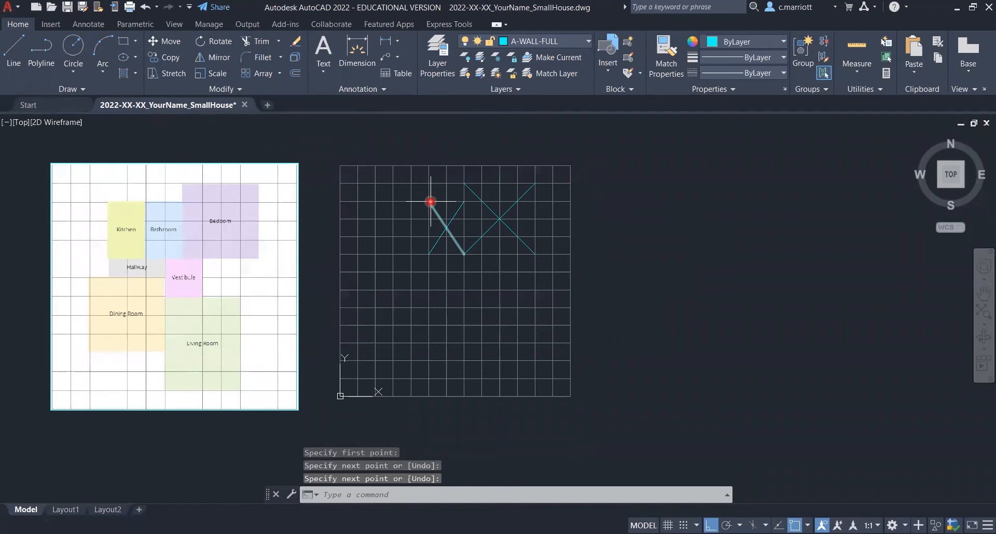
{"action": "left_click", "coordinate": [430, 202]}
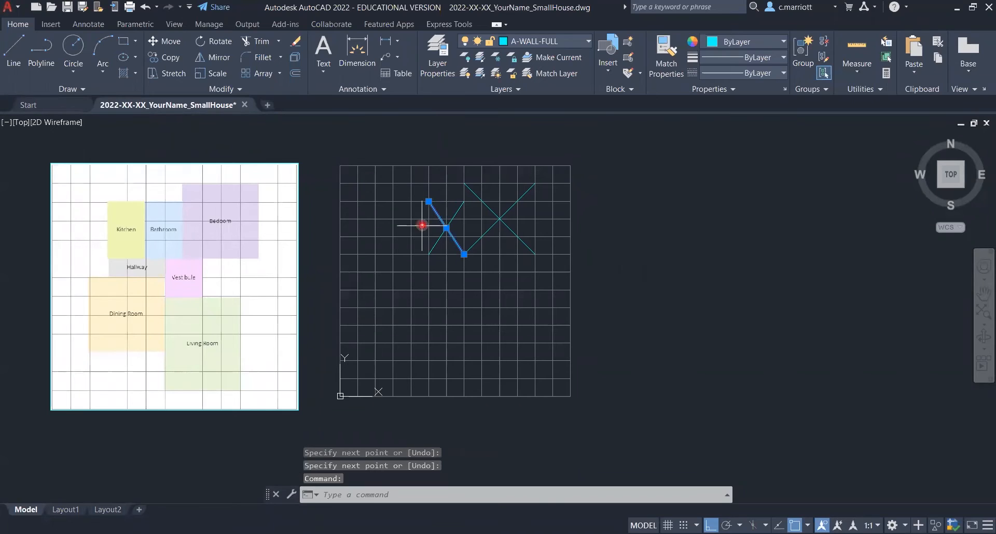
{"action": "left_click", "coordinate": [394, 254]}
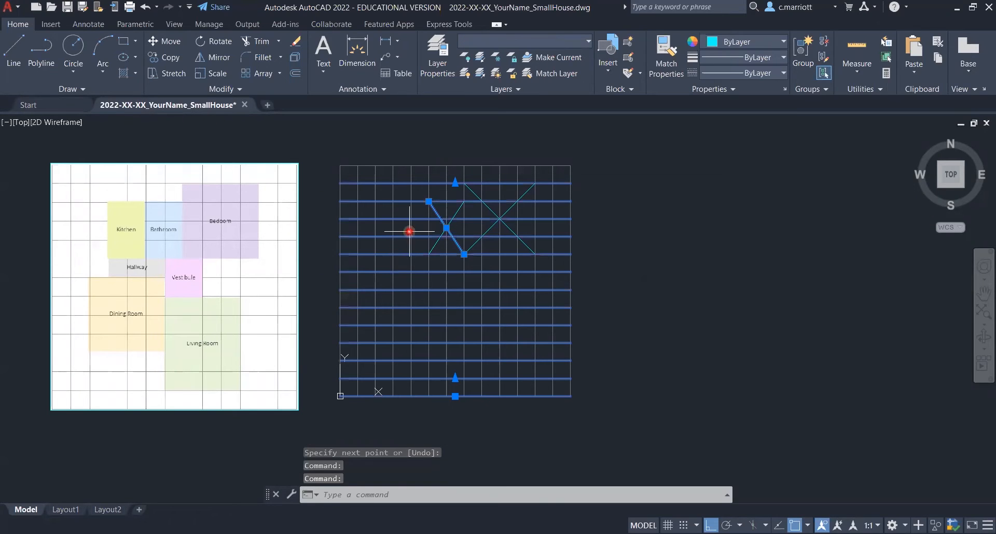
{"action": "key", "text": "Escape"}
{"action": "key", "text": "Escape"}
{"action": "key", "text": "Escape"}
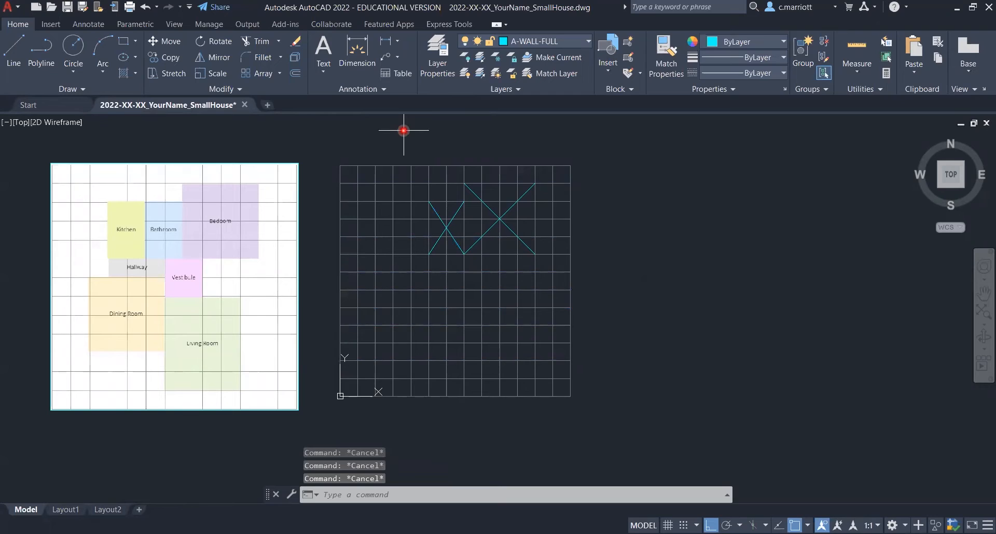
Draw crossing diagonal lines for the kitchen, 2 by 3 squares beside the bathroom, and the vestibule, 2 by 2 squares below the bathroom and bedroom
{"action": "type", "text": "l"}
{"action": "key", "text": "Return"}
{"action": "left_click", "coordinate": [394, 253]}
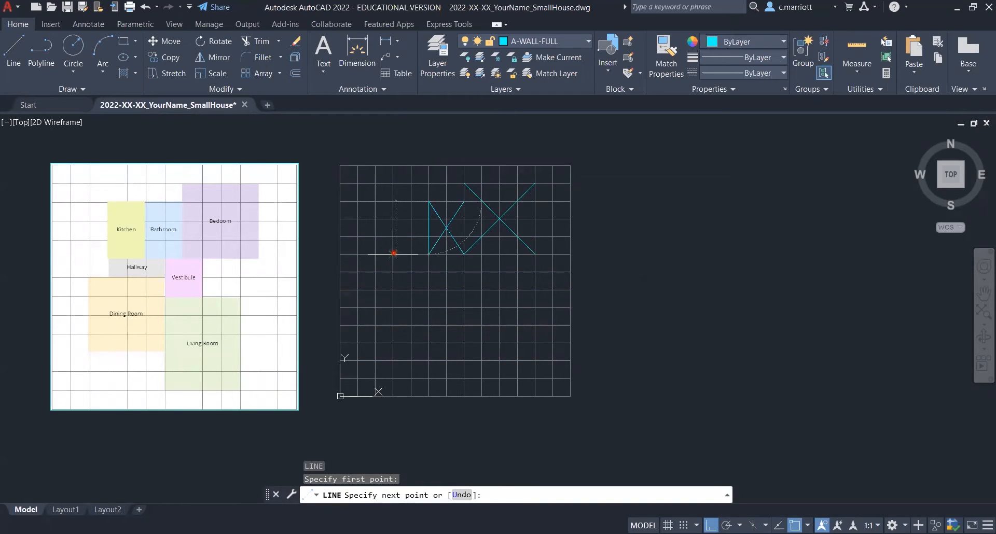
{"action": "left_click", "coordinate": [430, 201]}
{"action": "key", "text": "Return"}
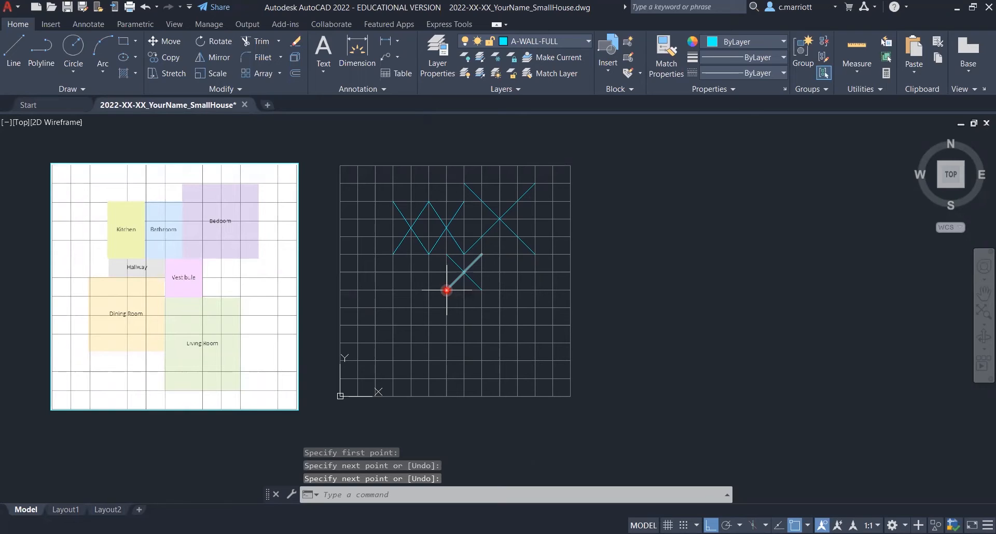
Draw crossing diagonal lines for the living room, 4 squares wide and 5 high, directly below the vestibule
{"action": "key", "text": "Return"}
{"action": "left_click", "coordinate": [447, 290]}
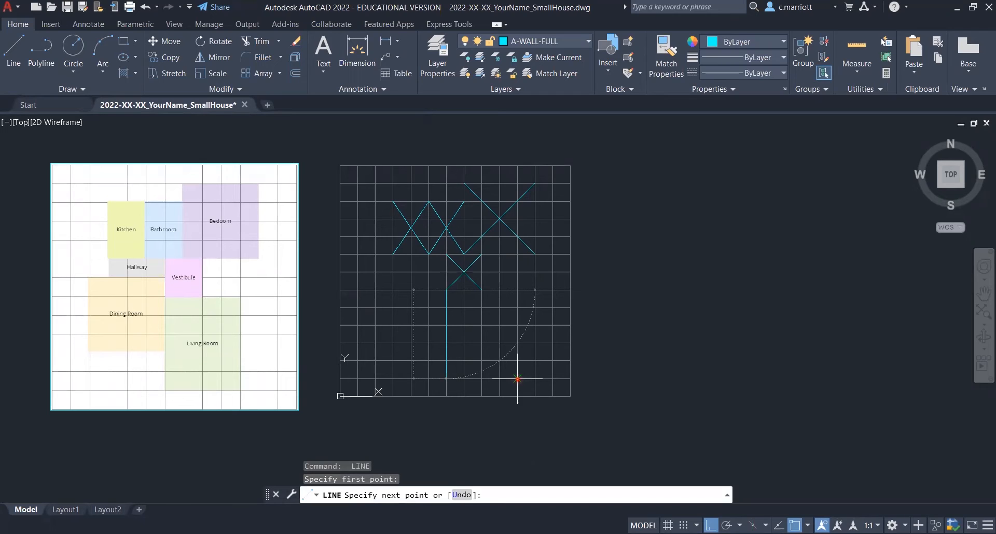
{"action": "left_click", "coordinate": [518, 380]}
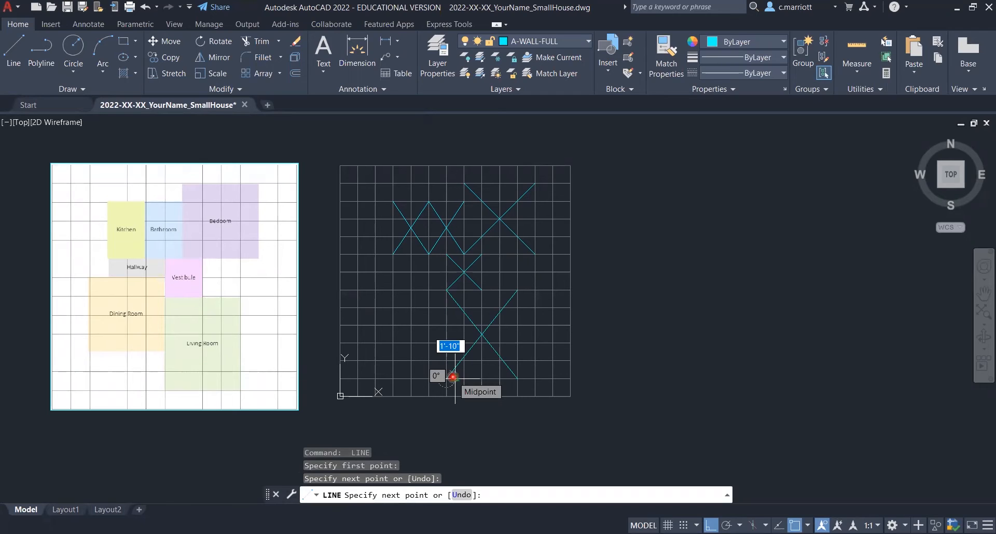
{"action": "key", "text": "Return"}
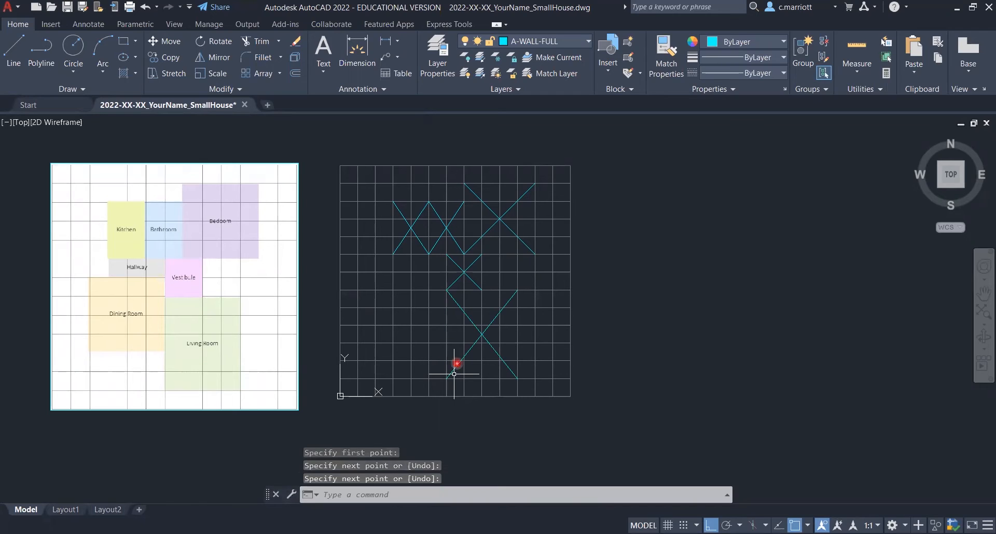
Draw crossing diagonal lines for the dining room, 4 by 4 squares, sharing the living room's upper-left corner
{"action": "key", "text": "space"}
{"action": "left_click", "coordinate": [447, 290]}
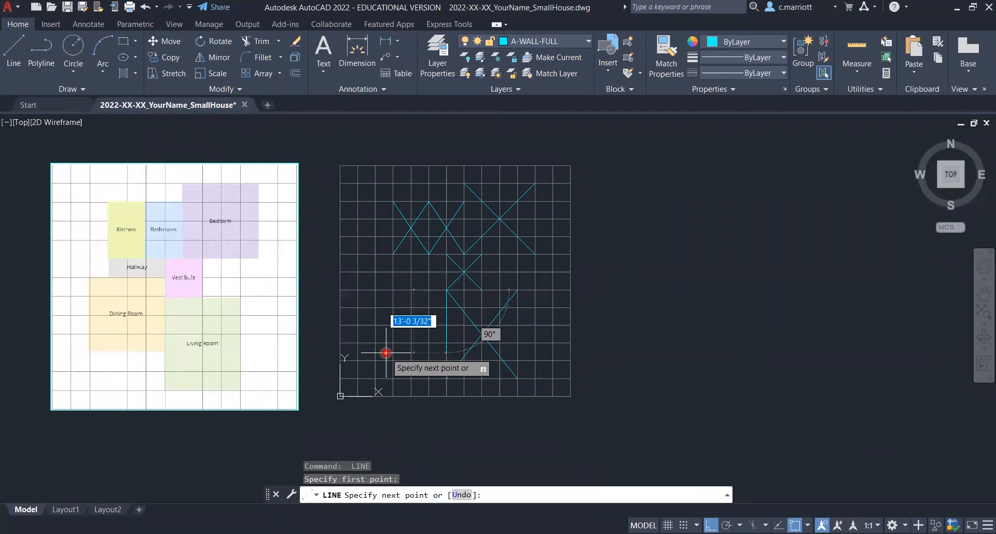
{"action": "left_click", "coordinate": [375, 360]}
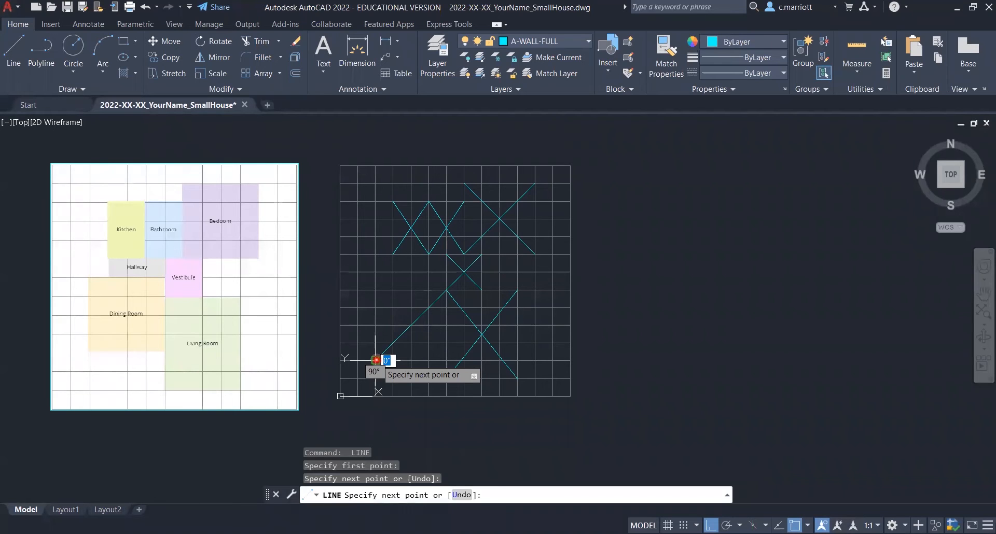
{"action": "key", "text": "Return"}
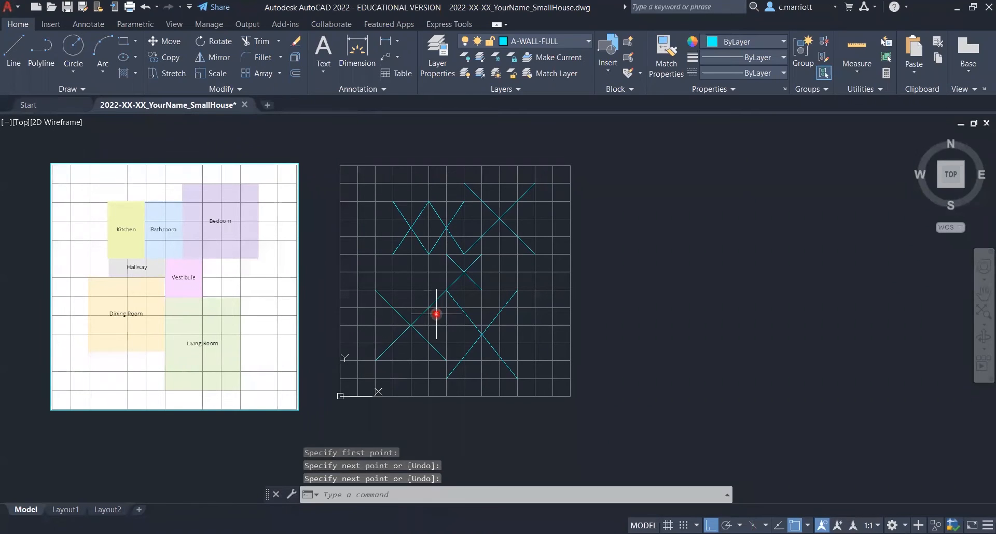
{"action": "key", "text": "Escape"}
{"action": "key", "text": "Escape"}
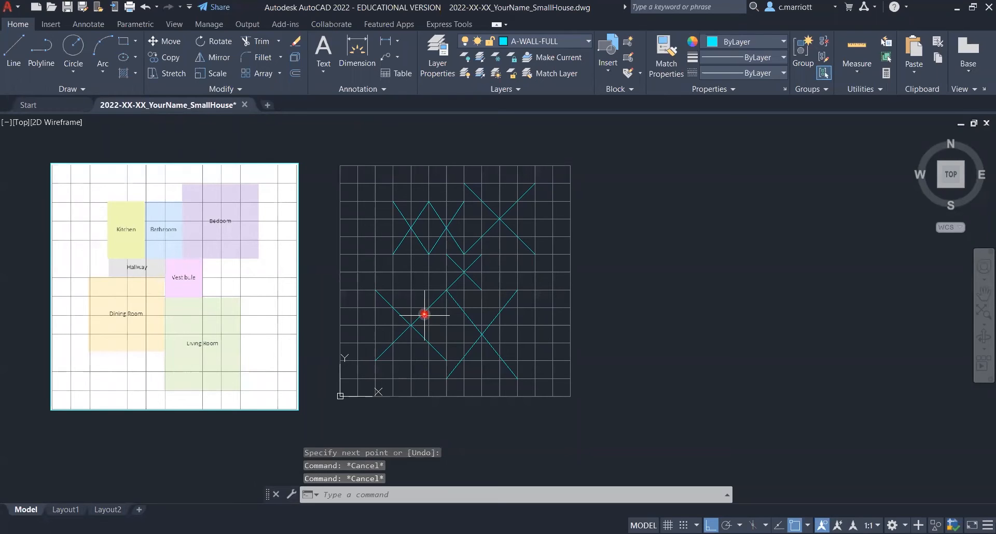
Move the dining room's two diagonals up one grid square and draw crossing diagonals for the hallway, 3 squares wide and 1 high
{"action": "type", "text": "m"}
{"action": "key", "text": "Return"}
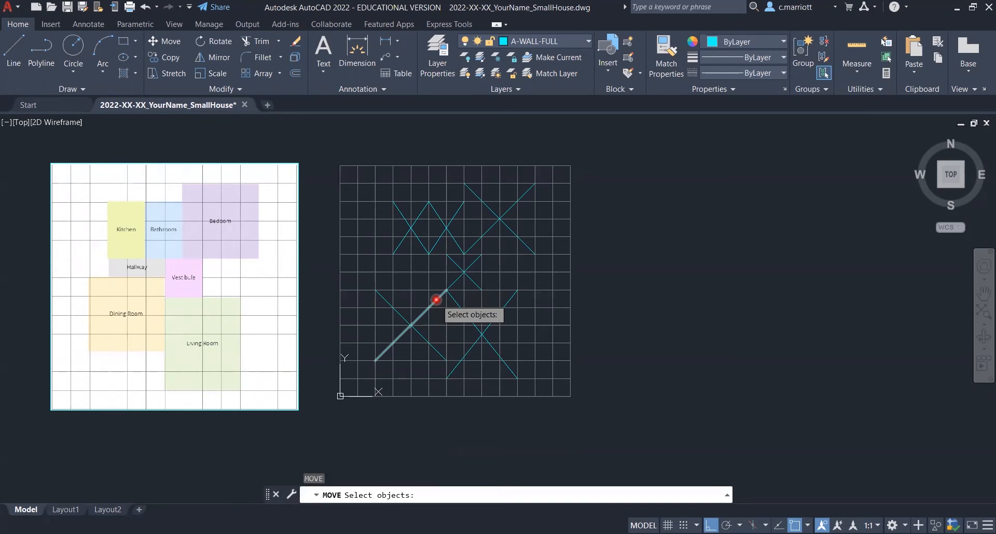
{"action": "left_click", "coordinate": [437, 299]}
{"action": "left_click", "coordinate": [384, 299]}
{"action": "key", "text": "Return"}
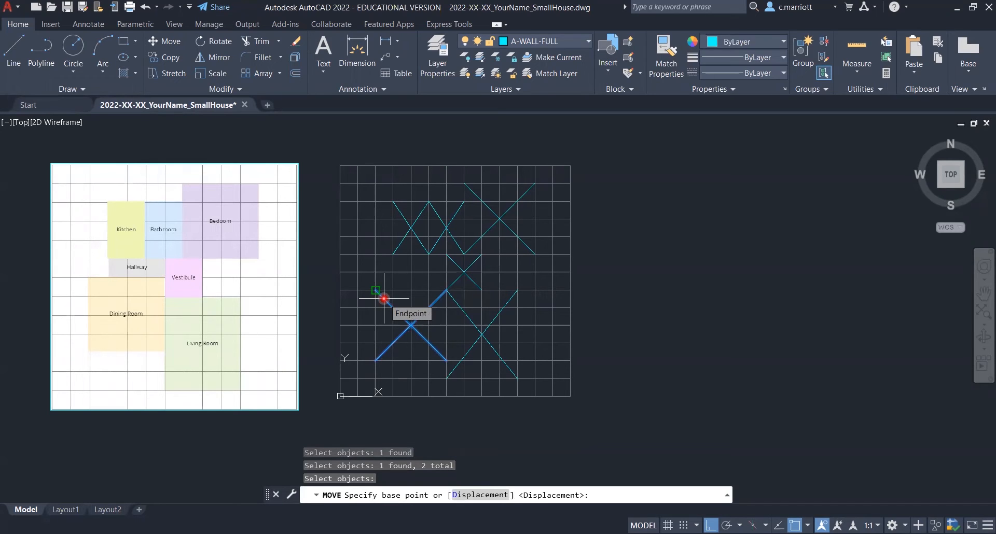
{"action": "left_click", "coordinate": [384, 299]}
{"action": "key", "text": "Escape"}
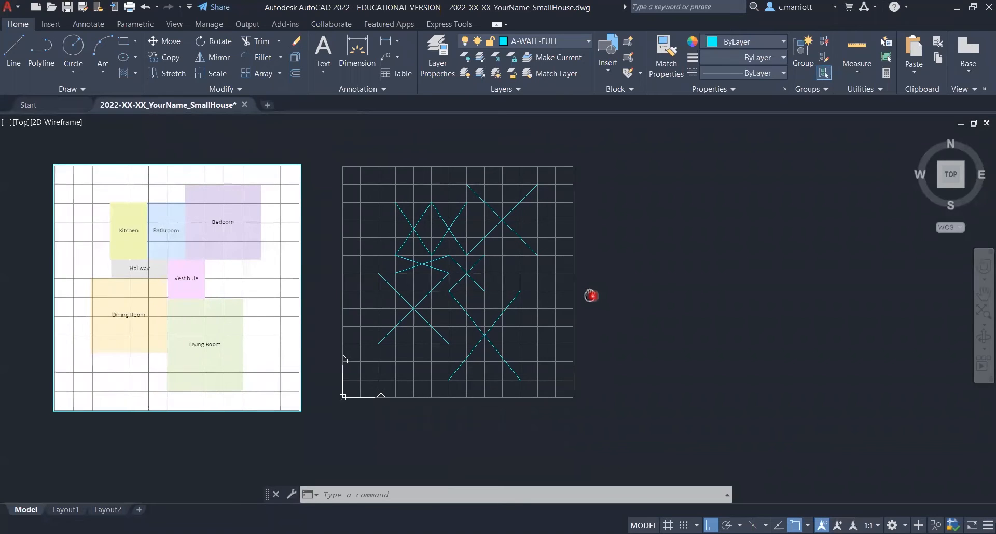
{"action": "middle_click_drag", "start_coordinate": [590, 293], "coordinate": [645, 312]}
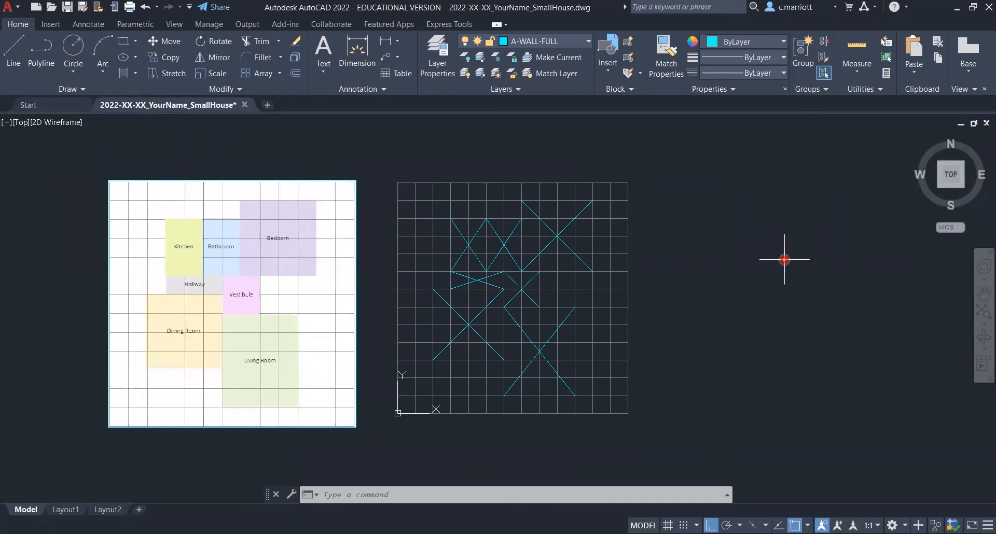
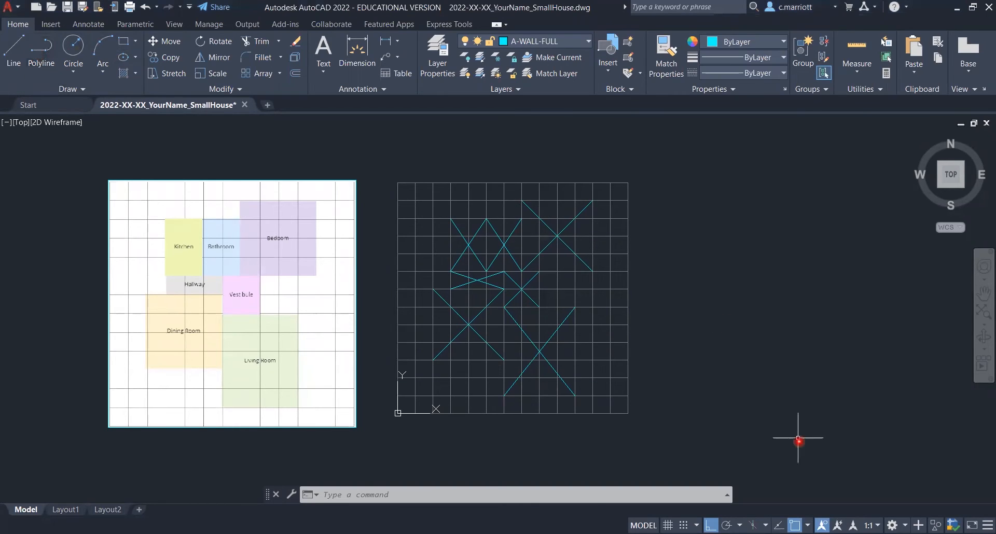
{"action": "left_click", "coordinate": [782, 342]}
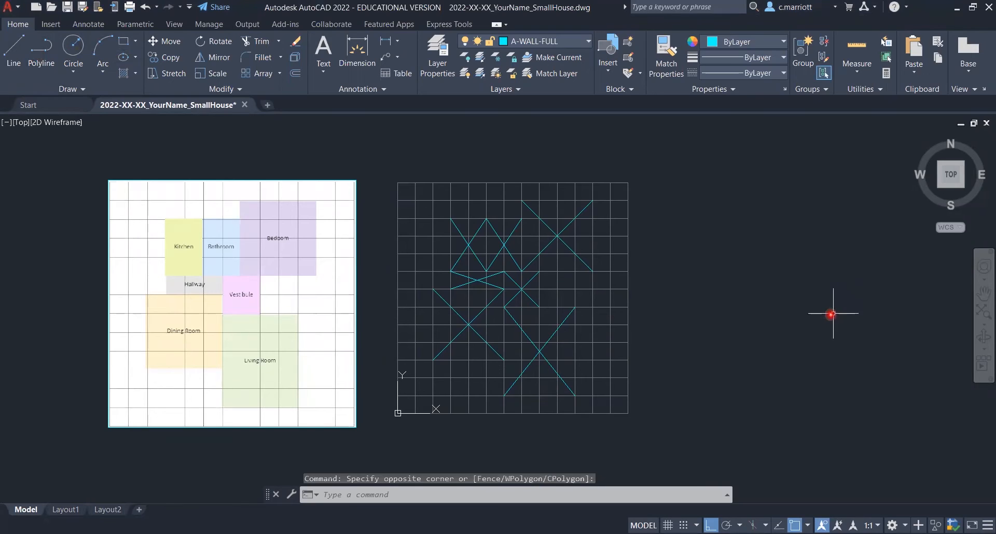
{"action": "key", "text": "Escape"}
{"action": "key", "text": "Escape"}
{"action": "key", "text": "Escape"}
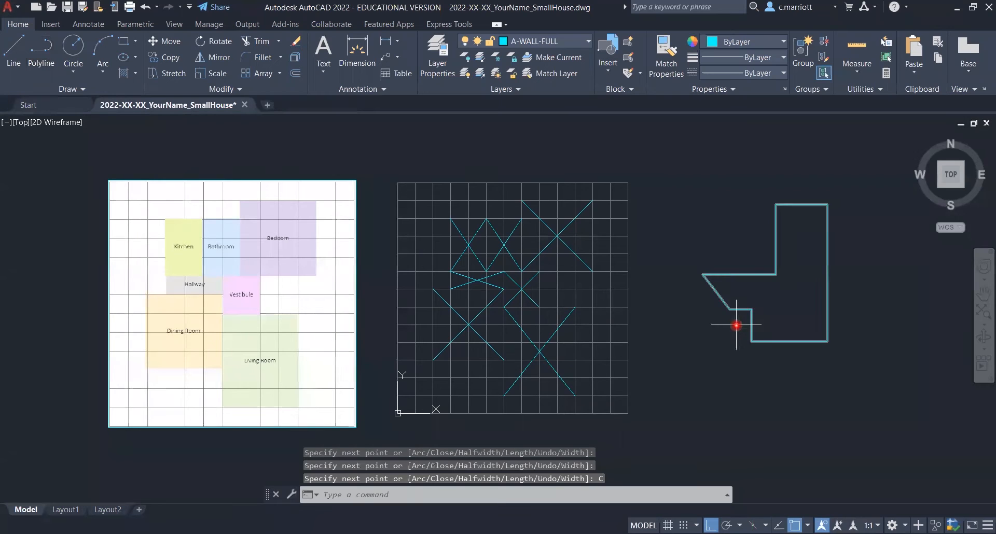
Close the sample polyline beside the grid and select it to check that it is one object
{"action": "type", "text": "c"}
{"action": "key", "text": "Return"}
{"action": "key", "text": "Escape"}
{"action": "key", "text": "Escape"}
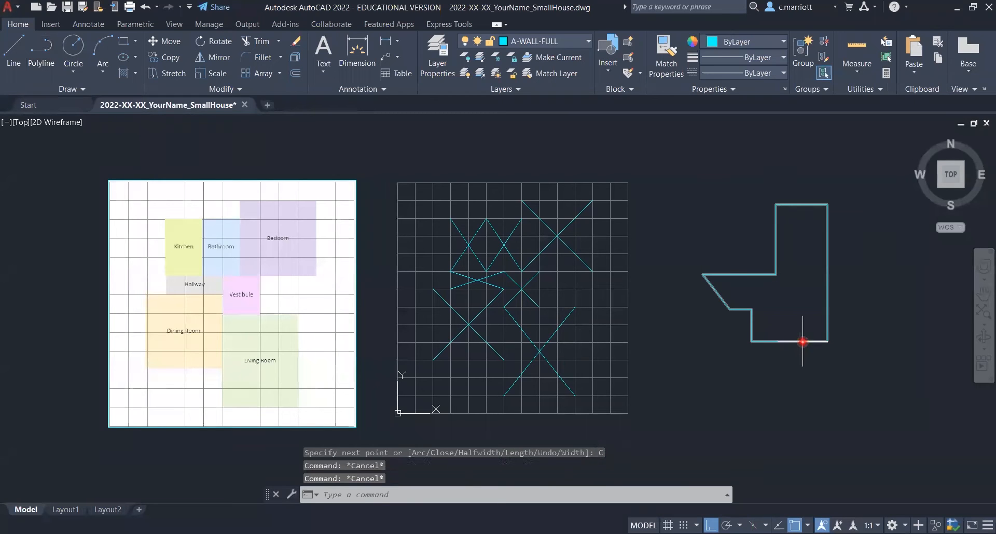
{"action": "key", "text": "Escape"}
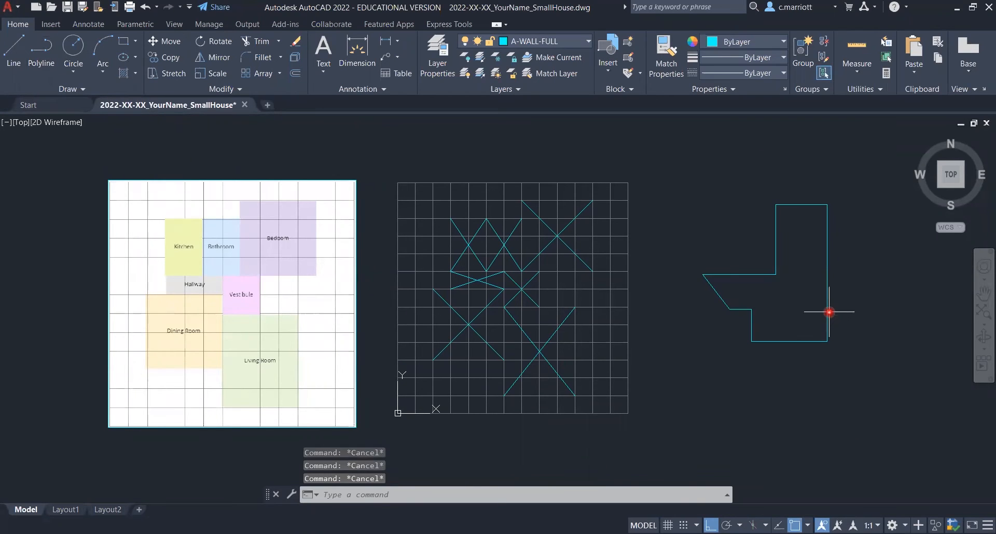
{"action": "left_click", "coordinate": [828, 290]}
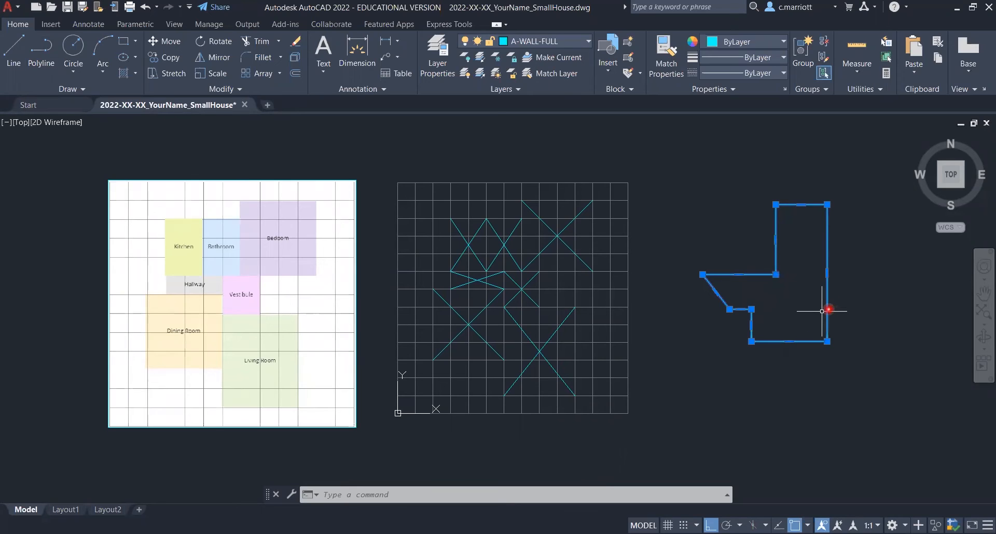
{"action": "key", "text": "Escape"}
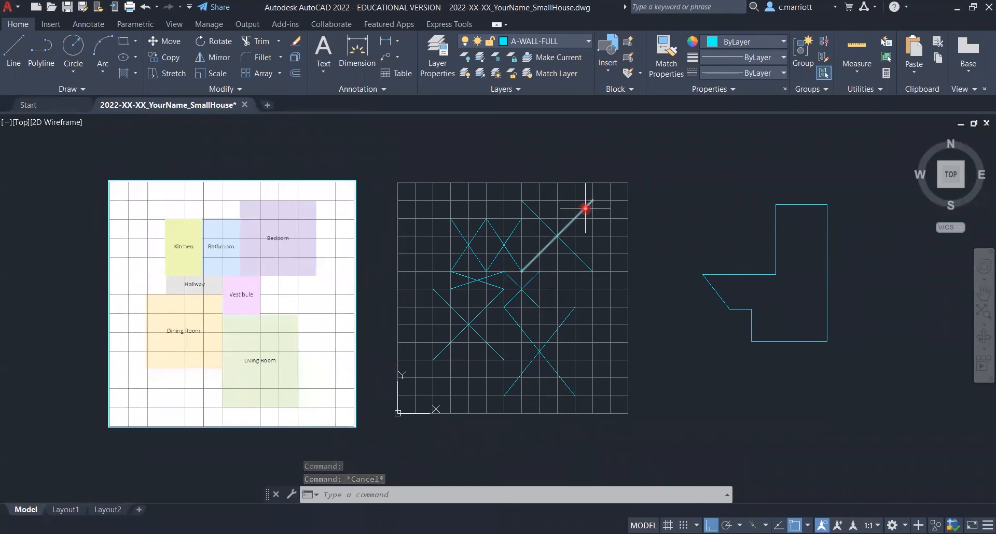
{"action": "key", "text": "Escape"}
{"action": "key", "text": "Escape"}
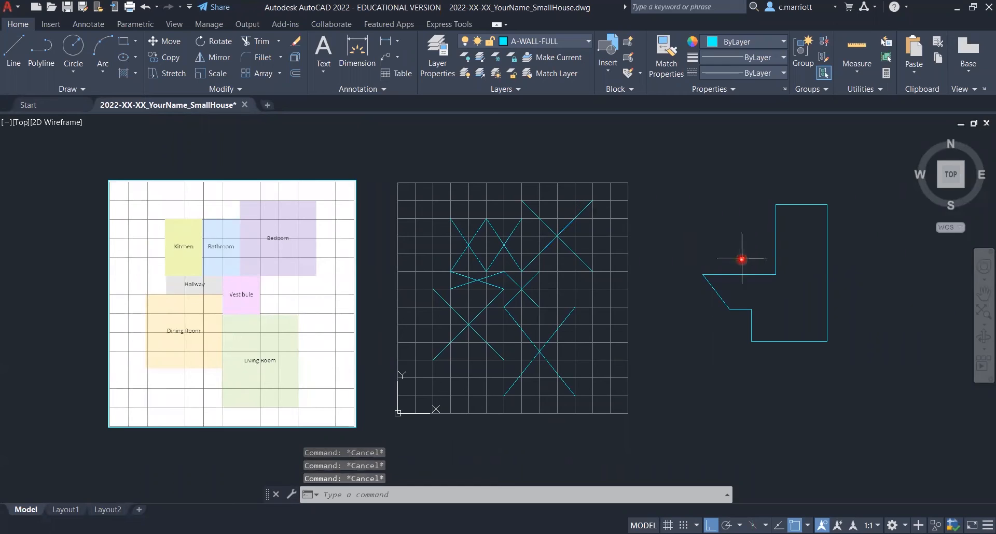
Open the object properties and examine the sample polyline's area, length and closed state
{"action": "type", "text": "M"}
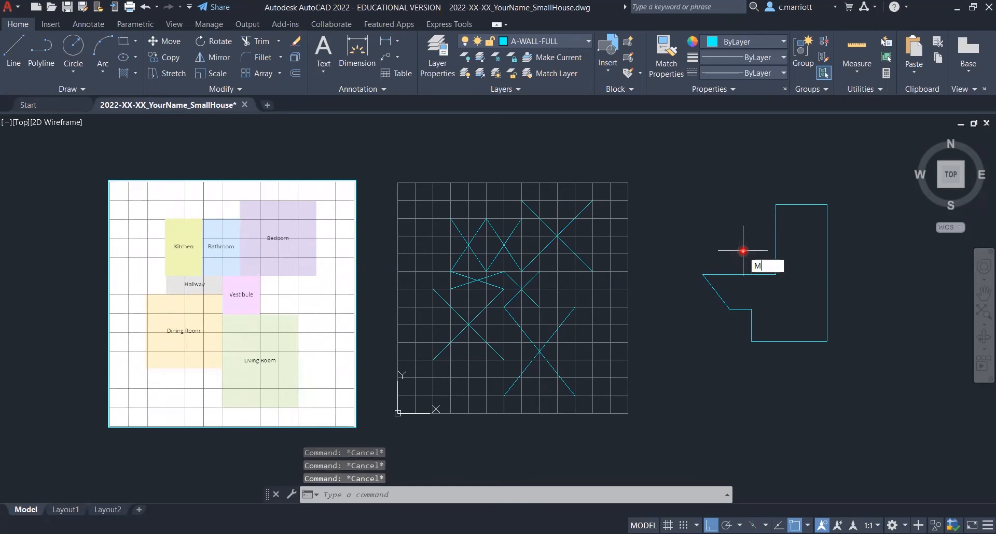
{"action": "type", "text": "O"}
{"action": "key", "text": "Return"}
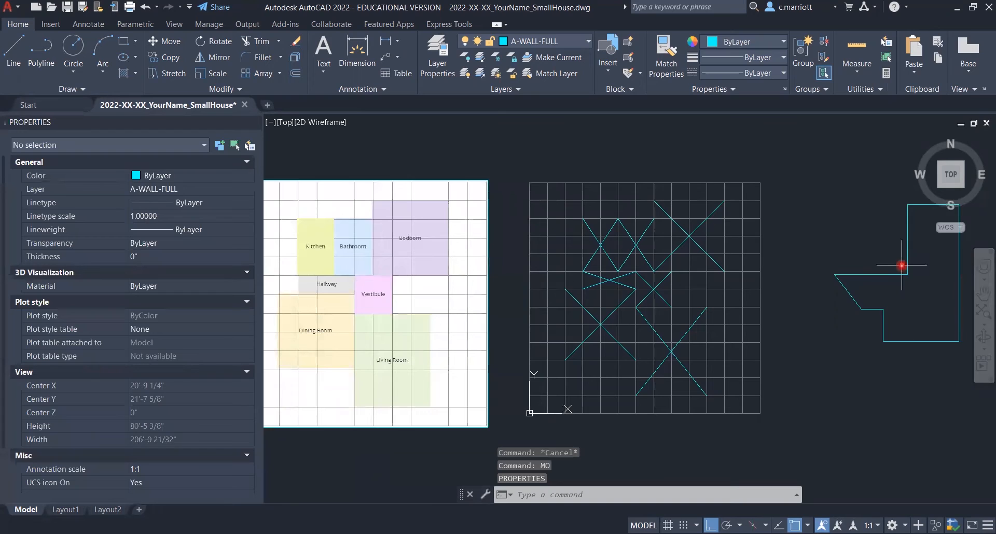
{"action": "left_click", "coordinate": [907, 248]}
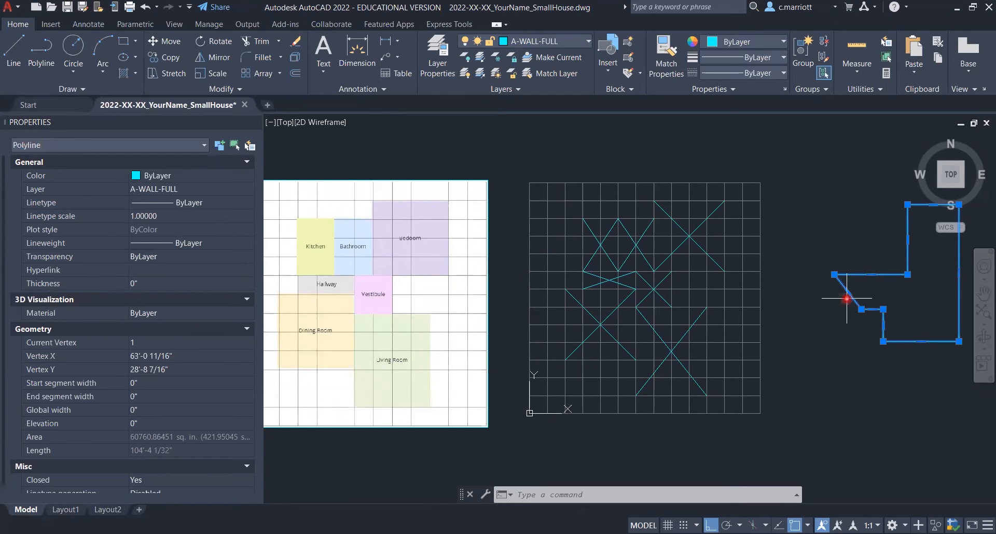
{"action": "key", "text": "Escape"}
{"action": "key", "text": "Escape"}
Erase the sample polyline beside the grid
{"action": "scroll", "coordinate": [758, 272], "scroll_direction": "up", "scroll_amount": 3}
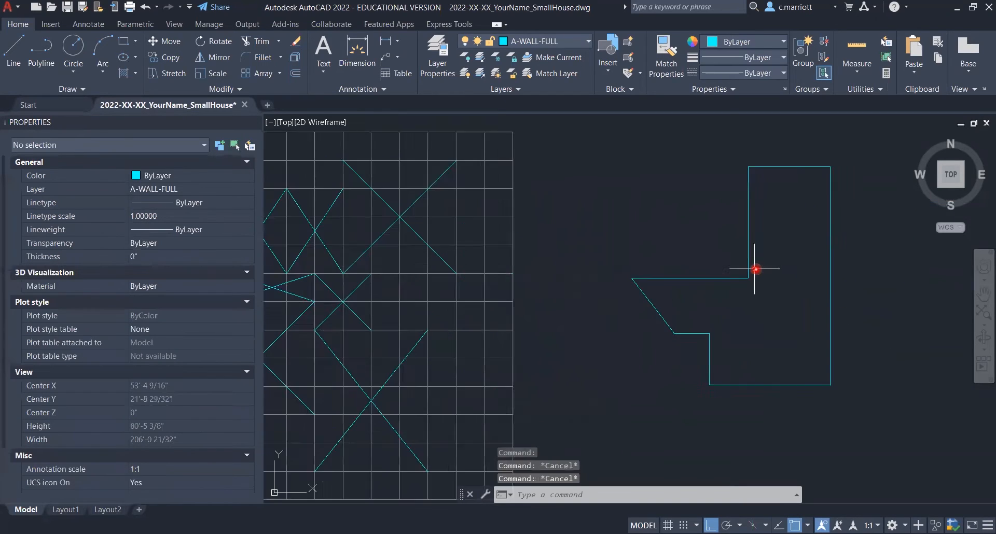
{"action": "scroll", "coordinate": [737, 275], "scroll_direction": "down", "scroll_amount": 3}
{"action": "middle_click_drag", "start_coordinate": [737, 275], "coordinate": [640, 290]}
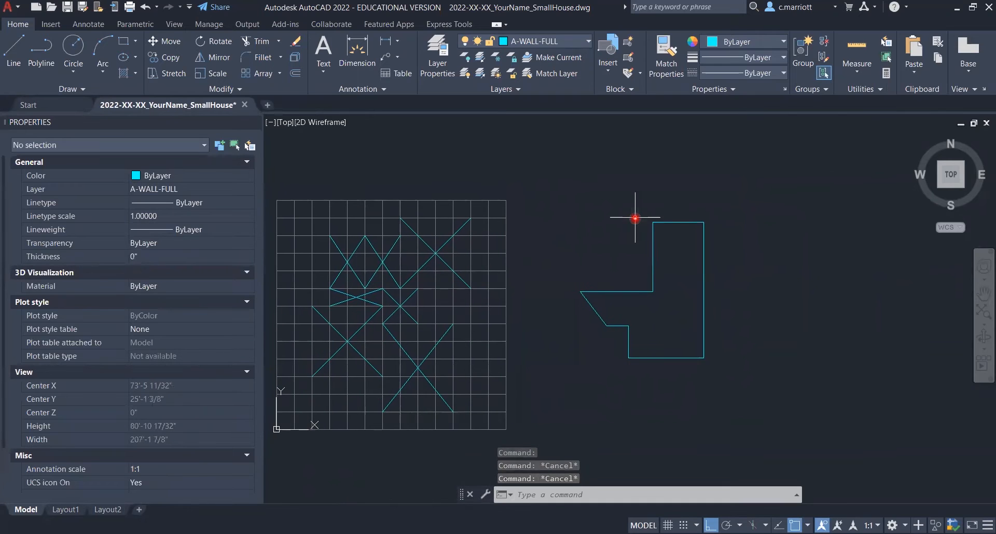
{"action": "middle_click_drag", "start_coordinate": [576, 273], "coordinate": [770, 274]}
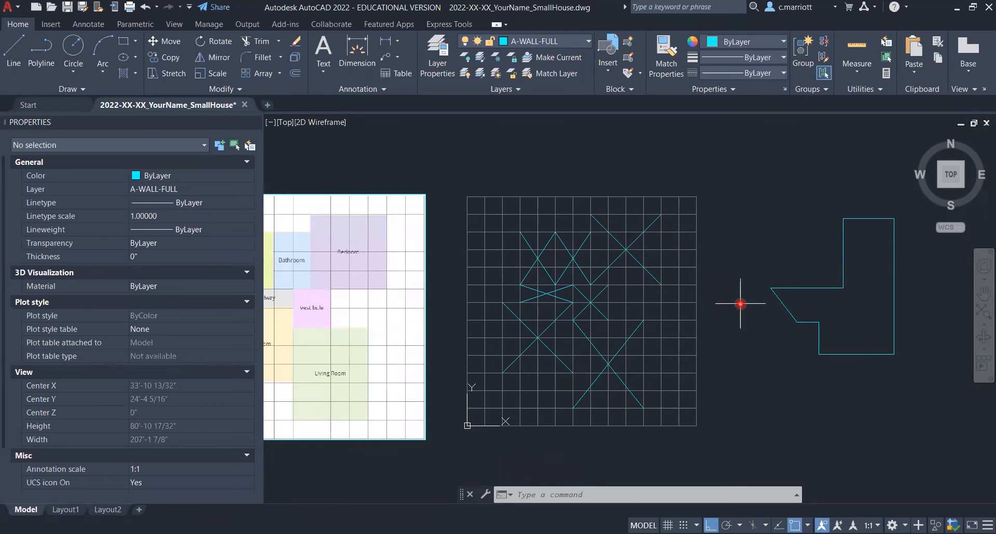
{"action": "middle_click_drag", "start_coordinate": [740, 301], "coordinate": [798, 300]}
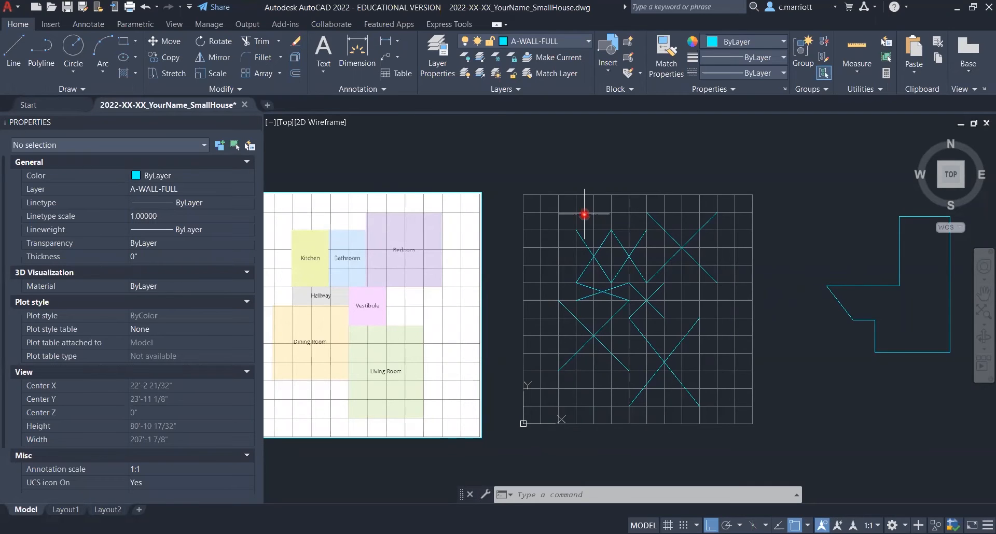
{"action": "left_click", "coordinate": [846, 286]}
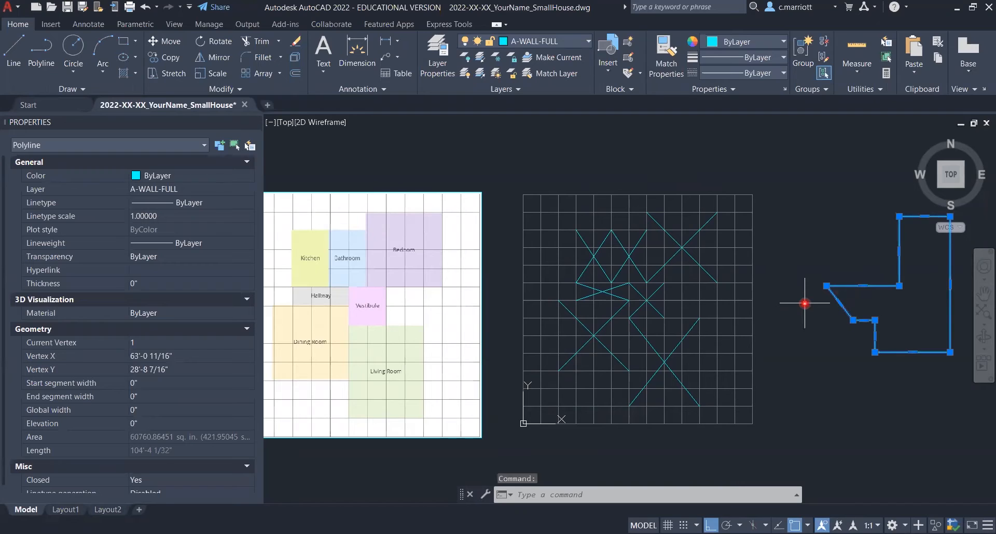
{"action": "type", "text": "E"}
{"action": "key", "text": "Return"}
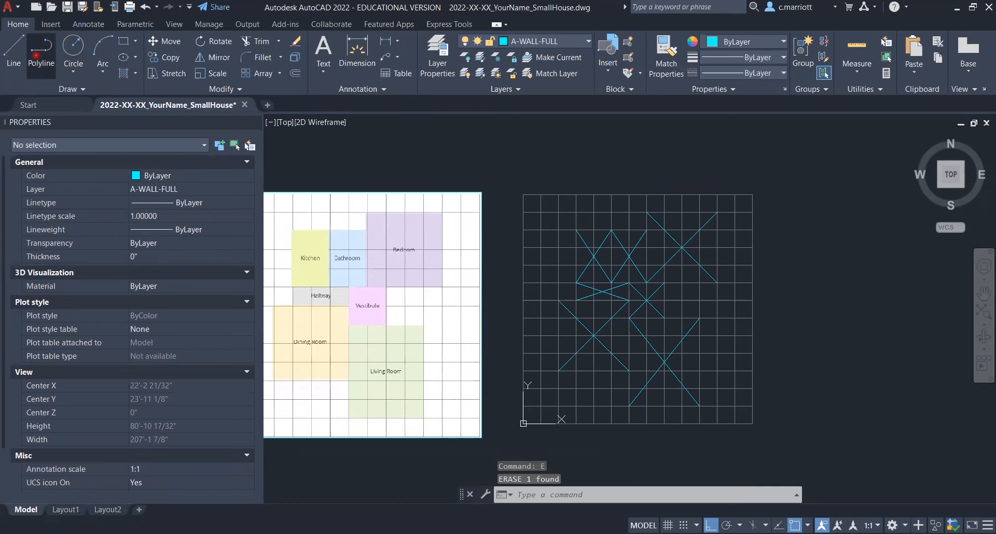
Trace the house's outer perimeter around all the room diagonals with one closed polyline on the grid
{"action": "left_click", "coordinate": [41, 49]}
{"action": "left_click", "coordinate": [646, 230]}
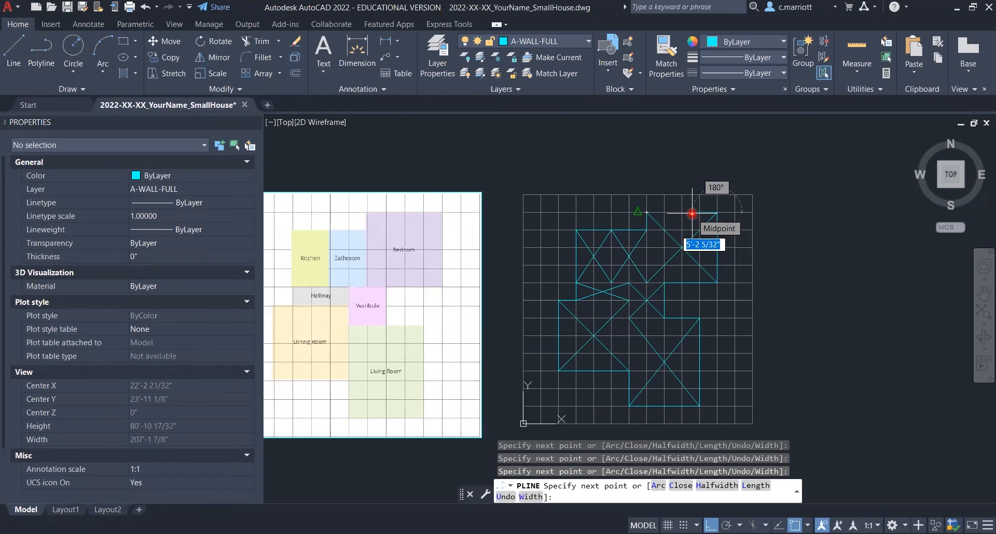
{"action": "type", "text": "c"}
{"action": "key", "text": "Return"}
{"action": "key", "text": "Escape"}
{"action": "left_click", "coordinate": [717, 236]}
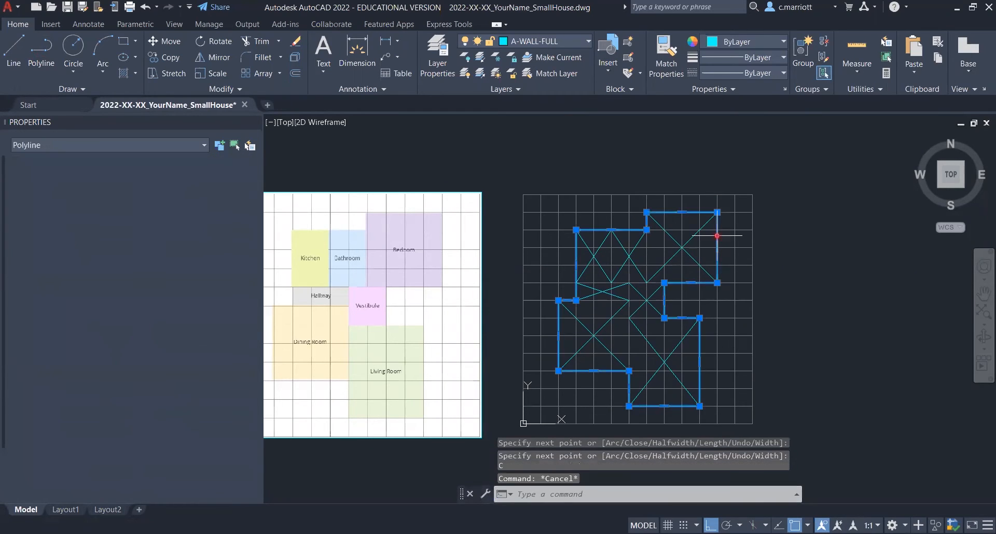
{"action": "key", "text": "Escape"}
Offset the house's perimeter polyline 5.5 inches outward
{"action": "scroll", "coordinate": [704, 260], "scroll_direction": "up", "scroll_amount": 2}
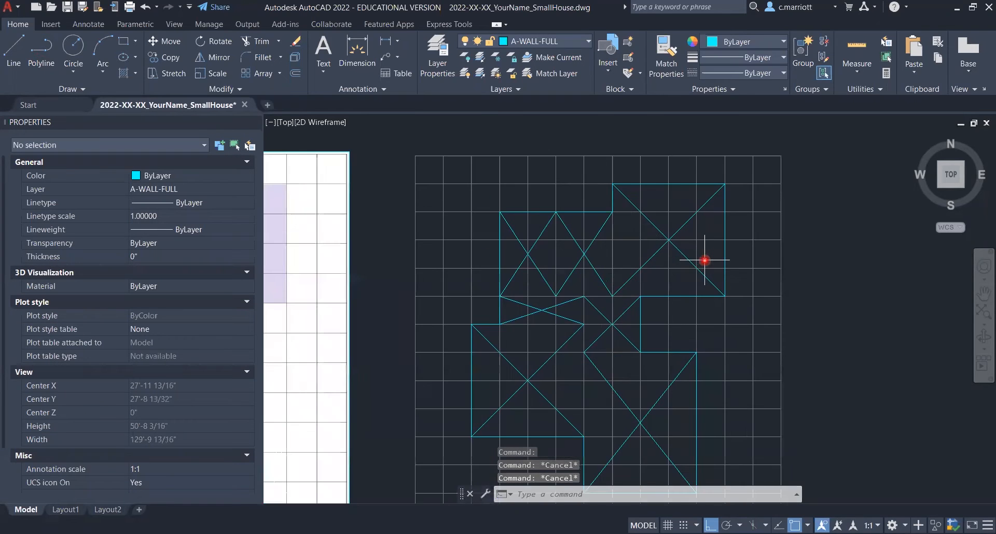
{"action": "scroll", "coordinate": [690, 271], "scroll_direction": "down", "scroll_amount": 2}
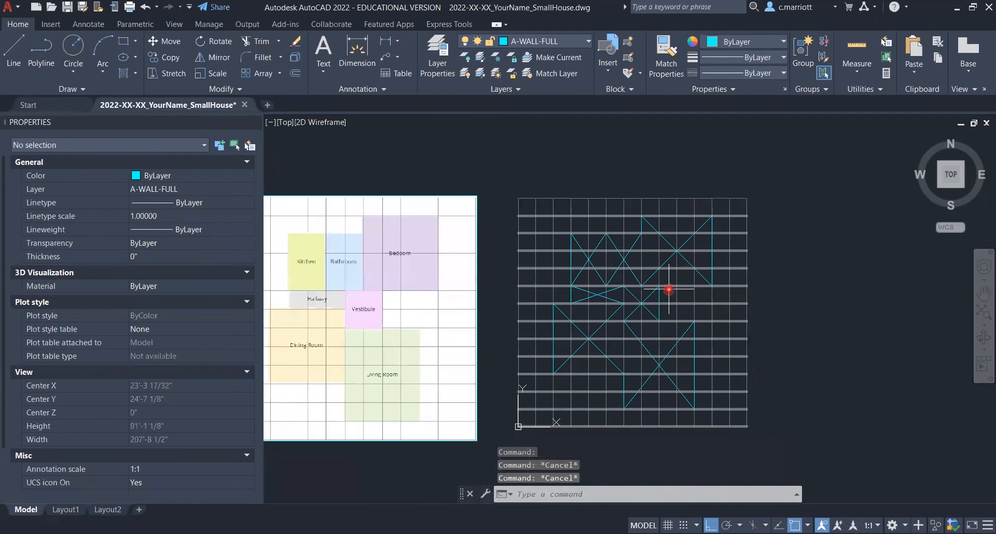
{"action": "scroll", "coordinate": [656, 277], "scroll_direction": "up", "scroll_amount": 2}
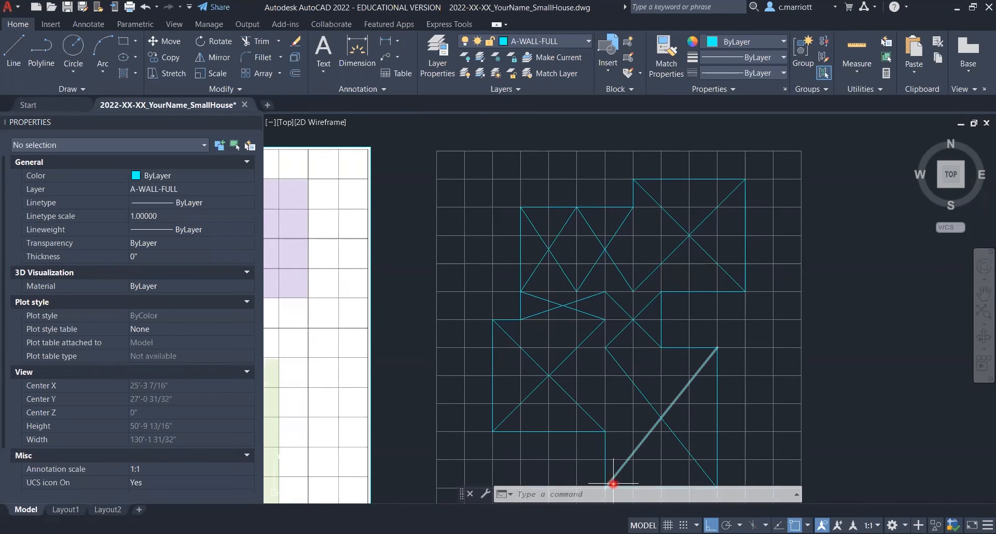
{"action": "key", "text": "Escape"}
{"action": "key", "text": "Escape"}
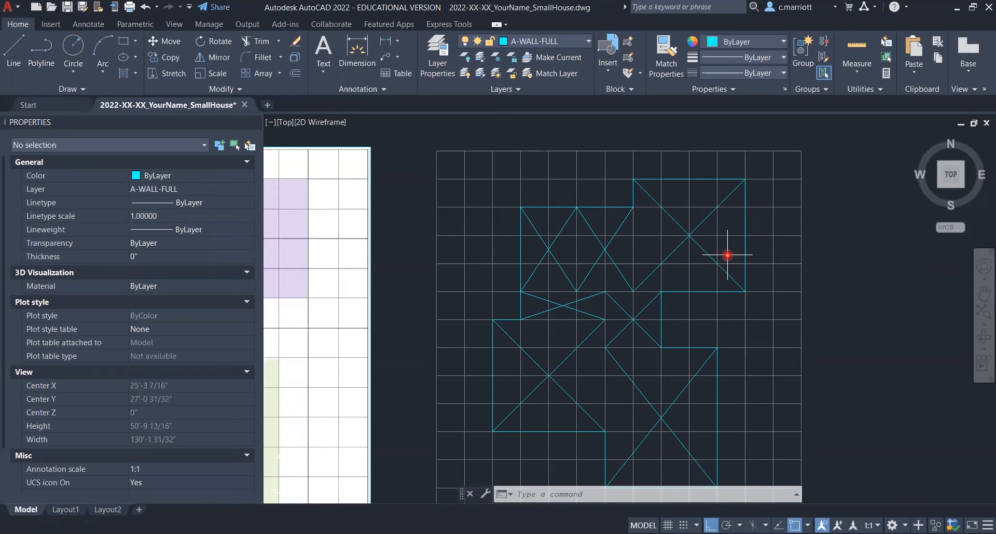
{"action": "type", "text": "O"}
{"action": "key", "text": "Return"}
{"action": "type", "text": "5.5"}
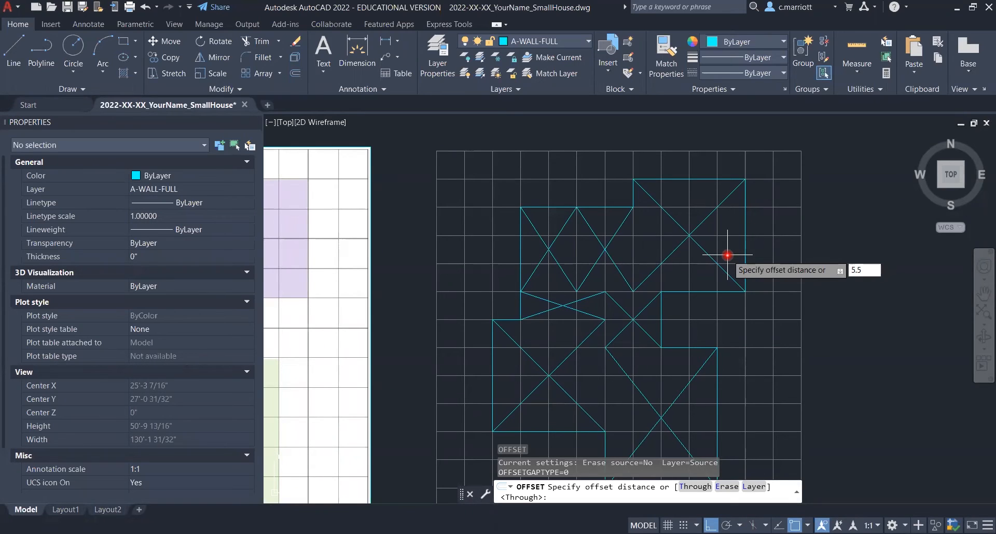
{"action": "key", "text": "Return"}
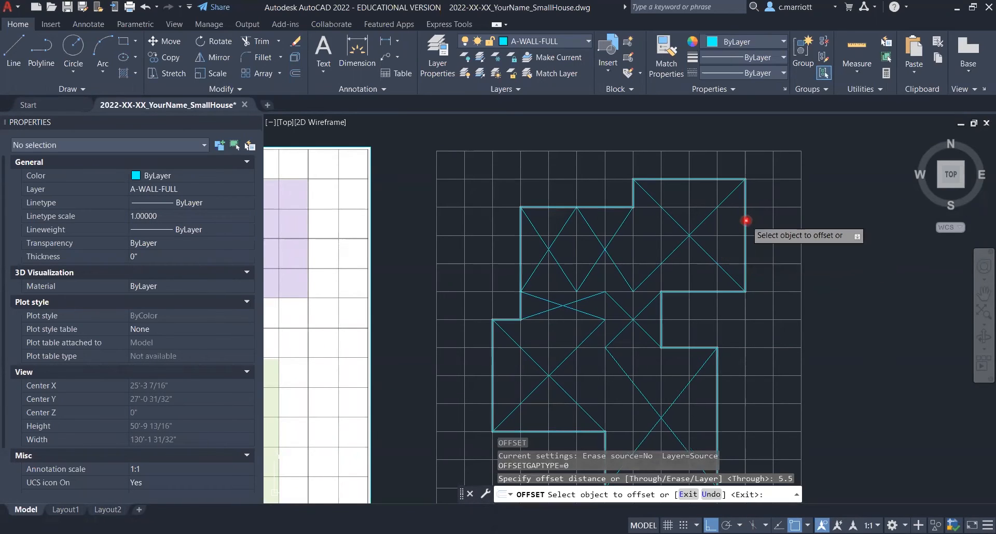
{"action": "left_click", "coordinate": [746, 221]}
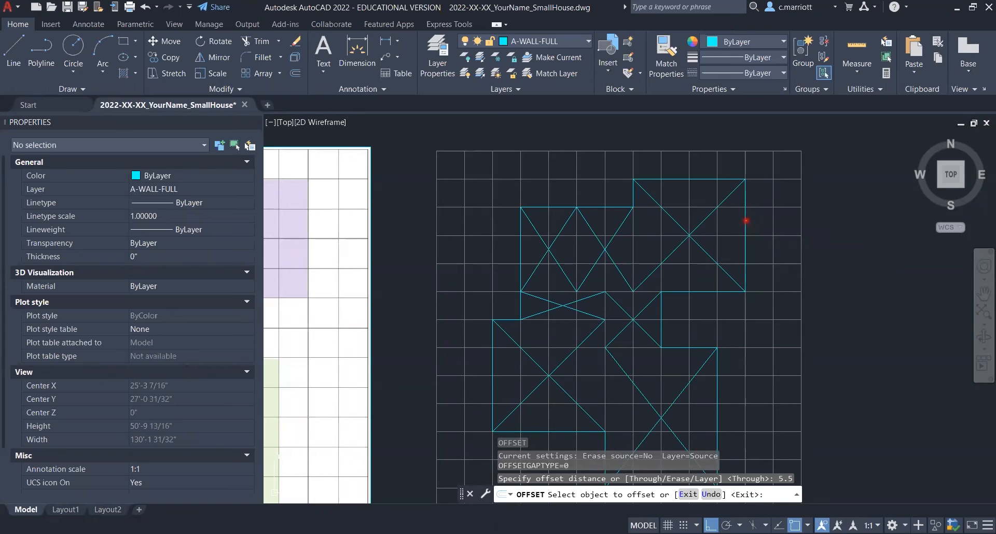
{"action": "left_click", "coordinate": [746, 221]}
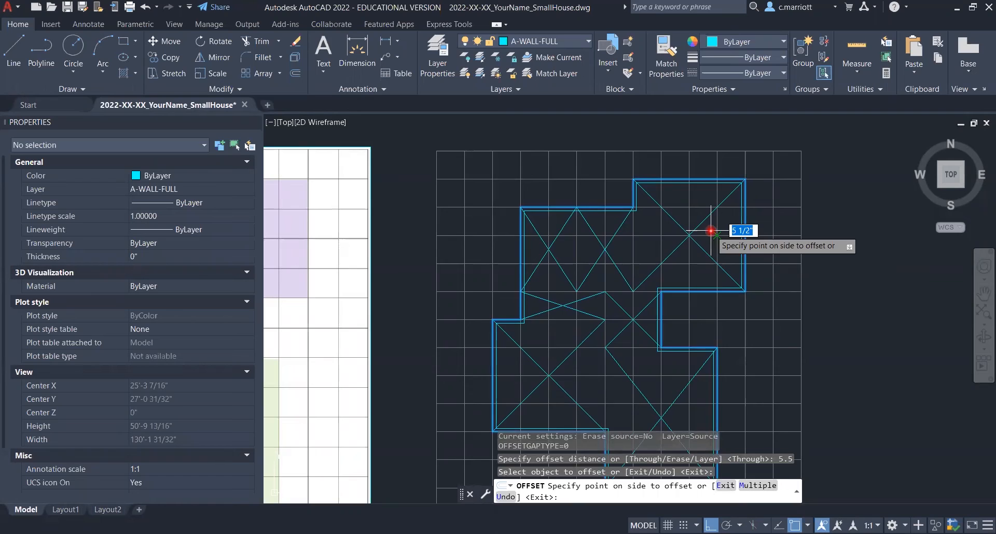
{"action": "left_click", "coordinate": [711, 231]}
{"action": "key", "text": "Escape"}
Measure the distance between the perimeter polyline and its outer offset beside the bedroom
{"action": "scroll", "coordinate": [710, 229], "scroll_direction": "up", "scroll_amount": 4}
{"action": "middle_click_drag", "start_coordinate": [697, 267], "coordinate": [675, 325]}
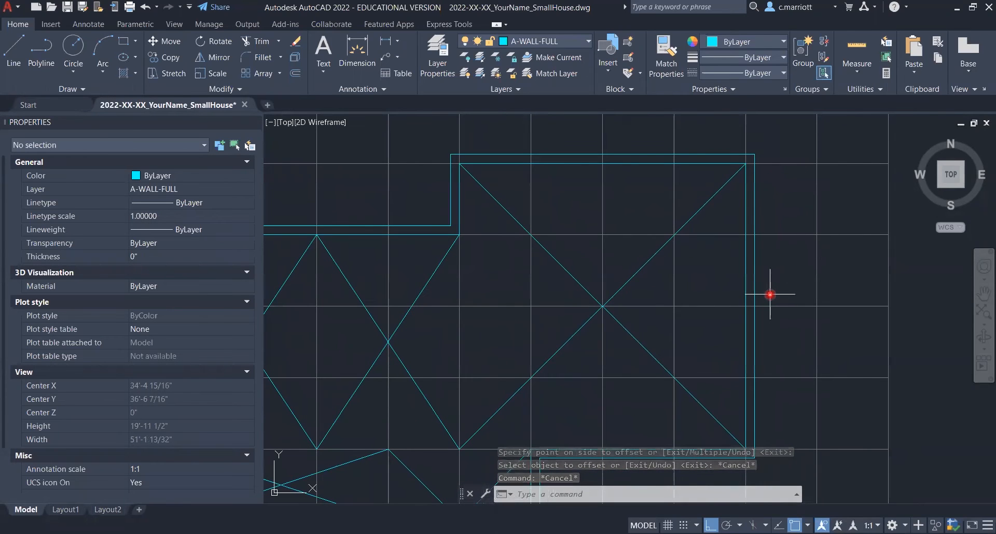
{"action": "type", "text": "D"}
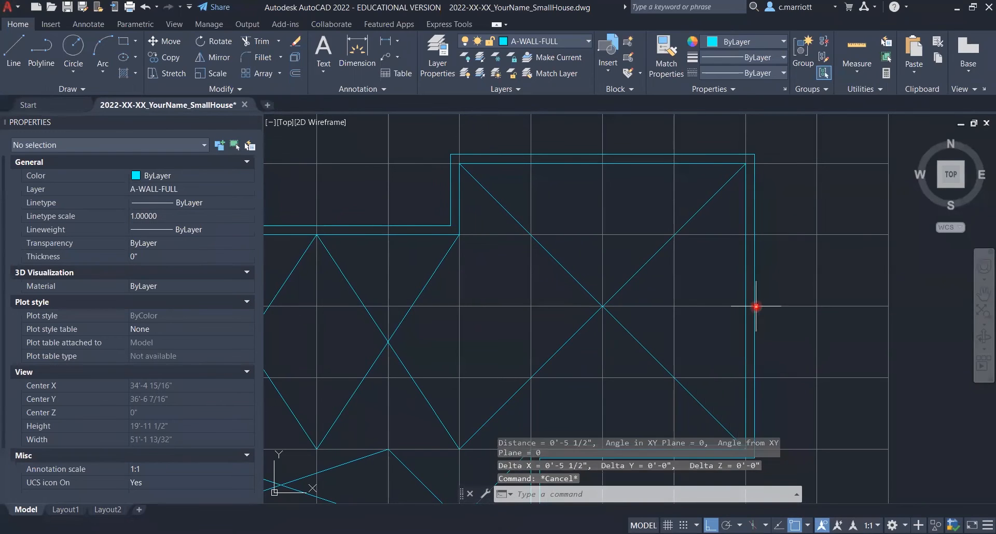
{"action": "key", "text": "Escape"}
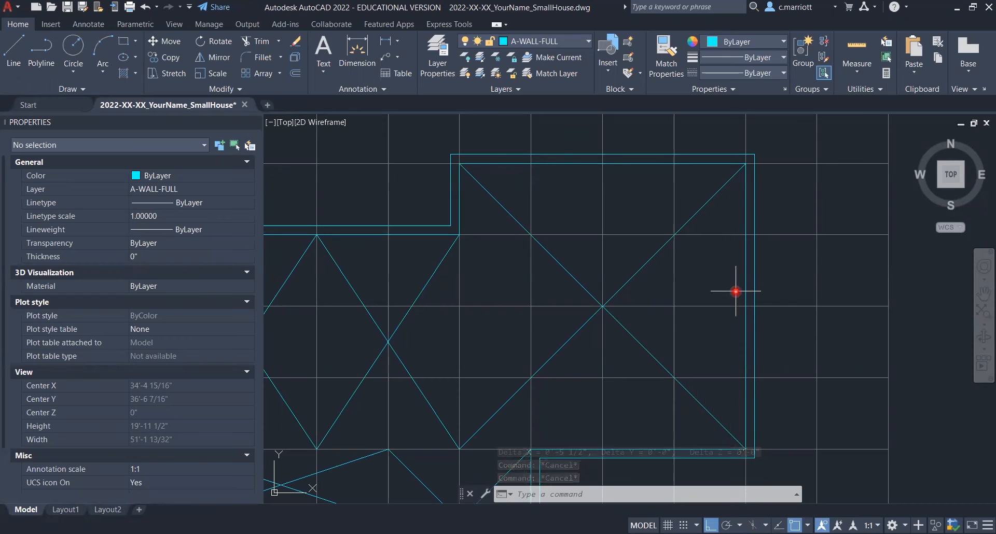
Offset the original perimeter polyline 2.5 inches inward
{"action": "type", "text": "o"}
{"action": "key", "text": "Return"}
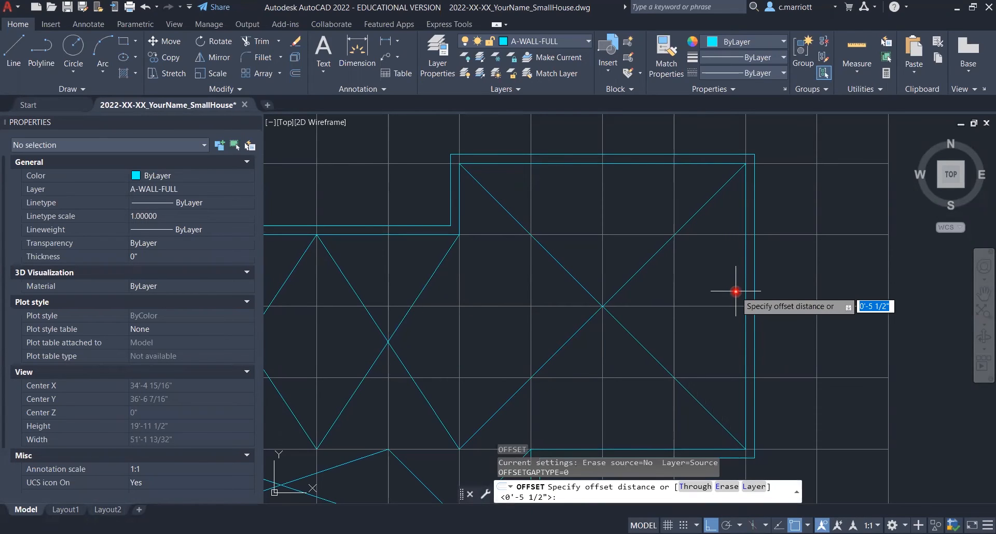
{"action": "type", "text": "2.5"}
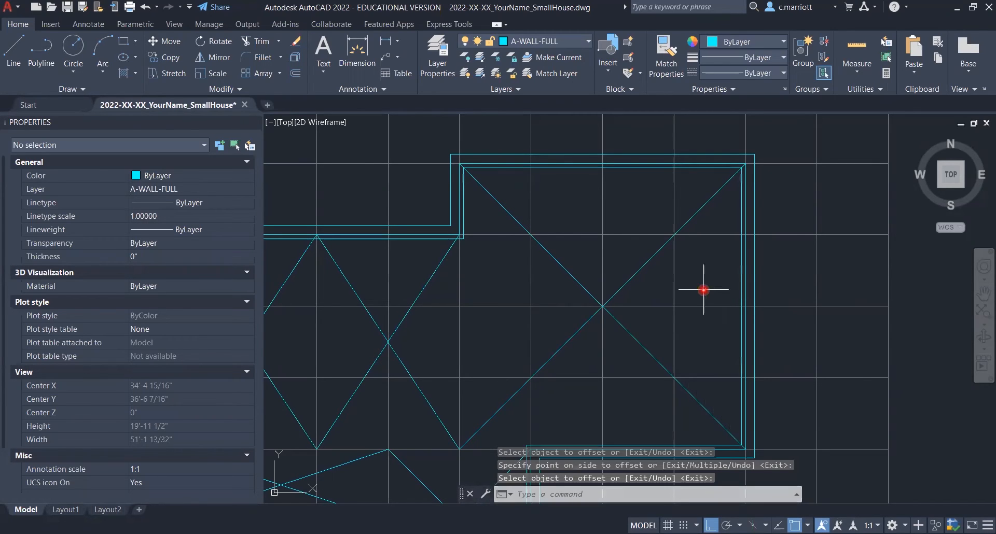
{"action": "scroll", "coordinate": [716, 285], "scroll_direction": "up", "scroll_amount": 4}
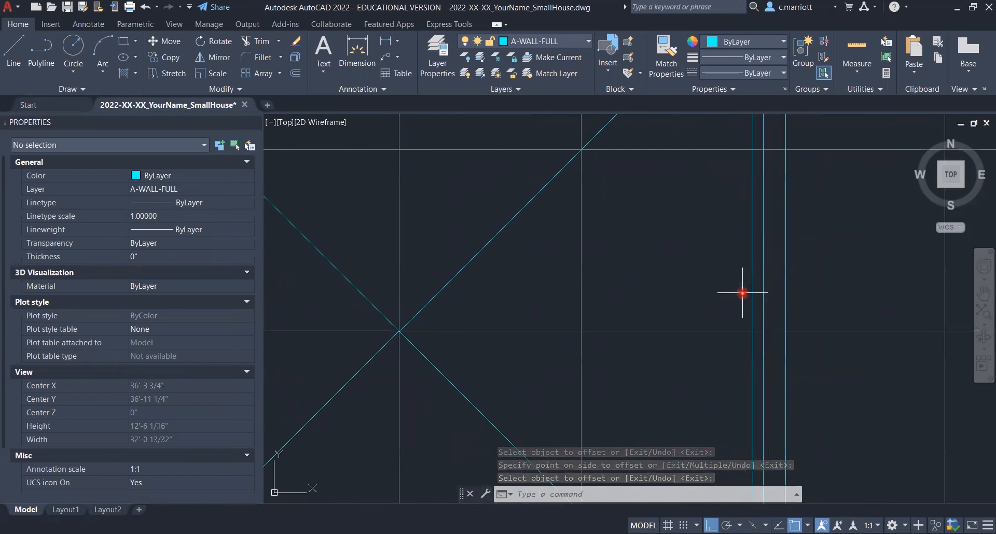
{"action": "key", "text": "Return"}
Erase the original perimeter polyline between the inner and outer wall lines
{"action": "left_click", "coordinate": [763, 307]}
{"action": "scroll", "coordinate": [719, 299], "scroll_direction": "down", "scroll_amount": 4}
{"action": "scroll", "coordinate": [719, 298], "scroll_direction": "down", "scroll_amount": 4}
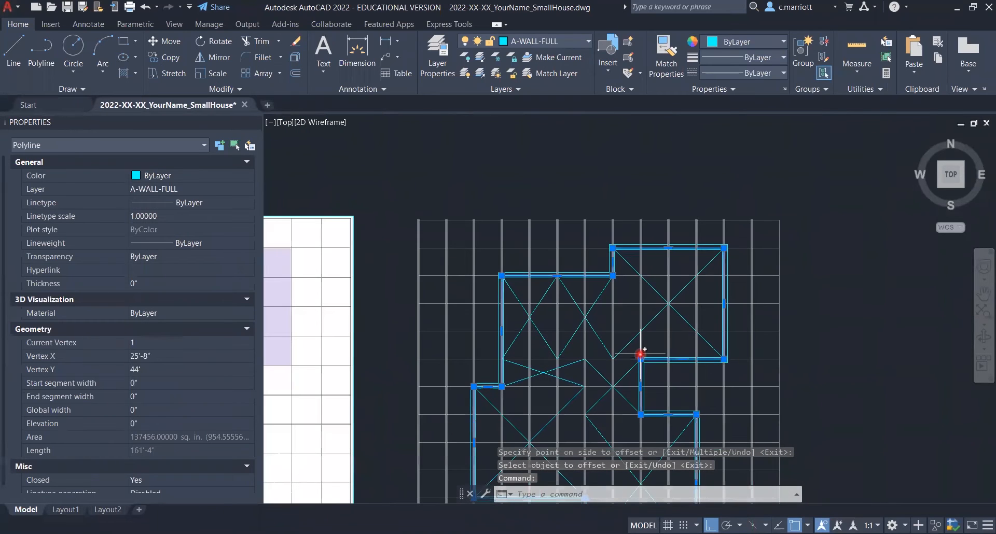
{"action": "type", "text": "e"}
{"action": "key", "text": "Return"}
{"action": "scroll", "coordinate": [641, 354], "scroll_direction": "up", "scroll_amount": 10}
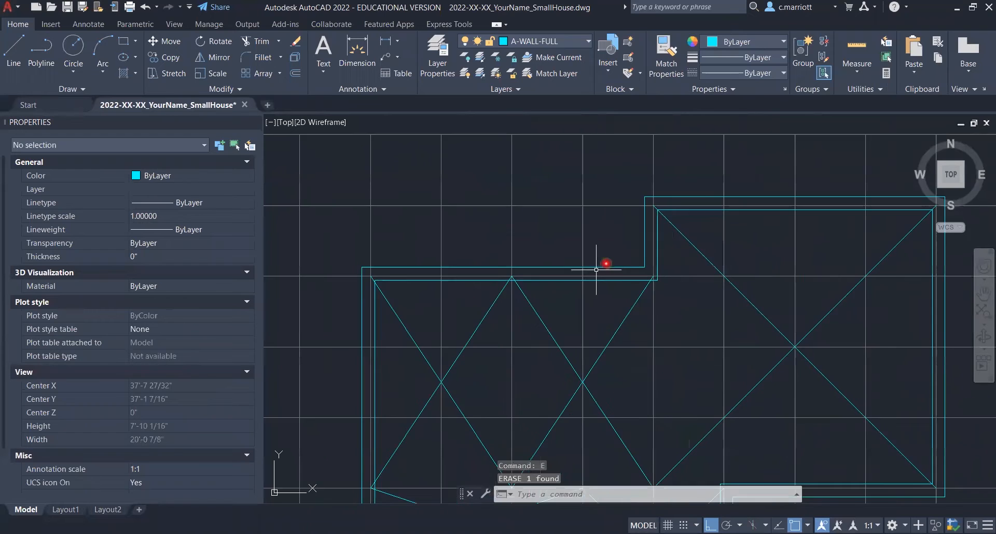
{"action": "scroll", "coordinate": [638, 207], "scroll_direction": "down", "scroll_amount": 12}
{"action": "mouse_move", "coordinate": [622, 283]}
{"action": "middle_mouse_down"}
{"action": "mouse_move", "coordinate": [611, 270]}
{"action": "mouse_move", "coordinate": [618, 196]}
{"action": "middle_mouse_up"}
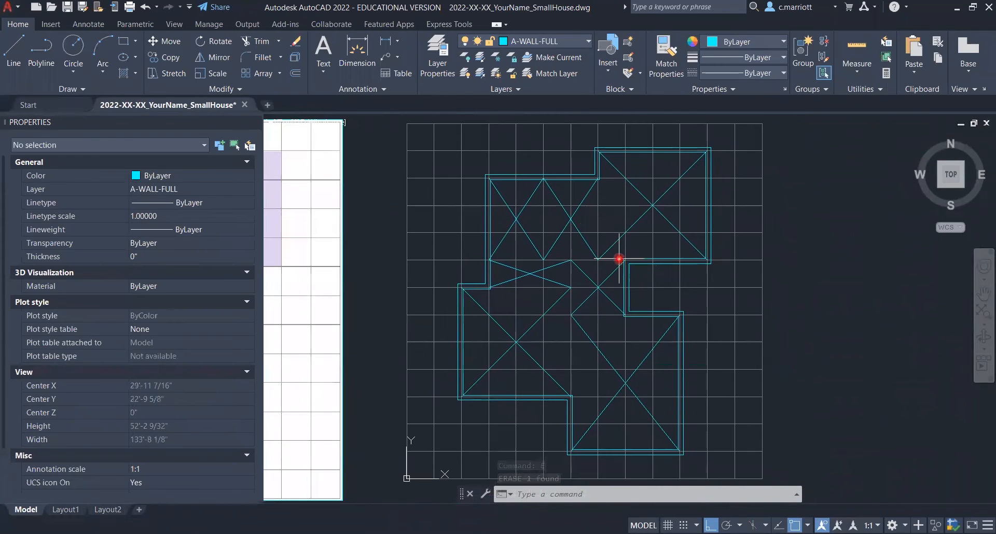
{"action": "scroll", "coordinate": [614, 294], "scroll_direction": "down", "scroll_amount": 3}
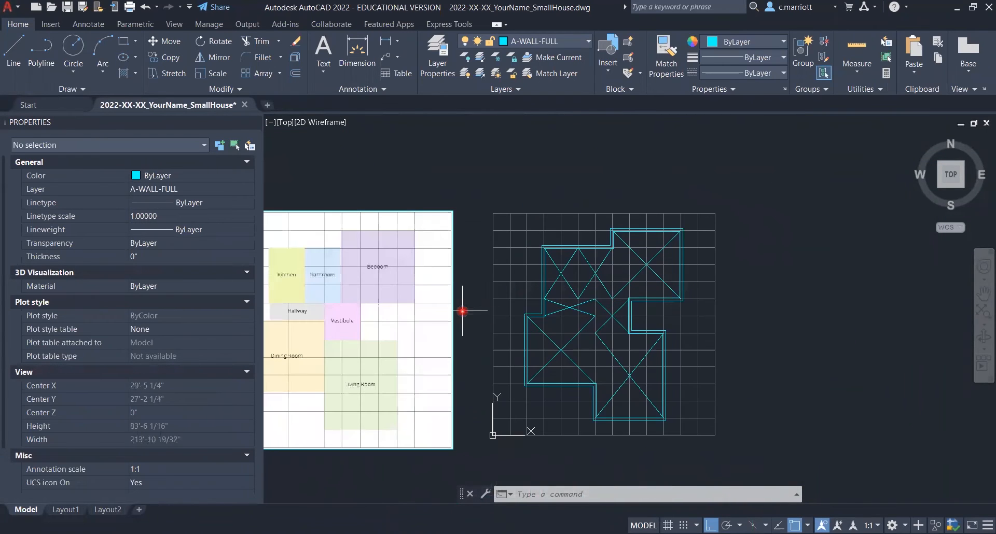
{"action": "middle_click_drag", "start_coordinate": [604, 318], "coordinate": [679, 288]}
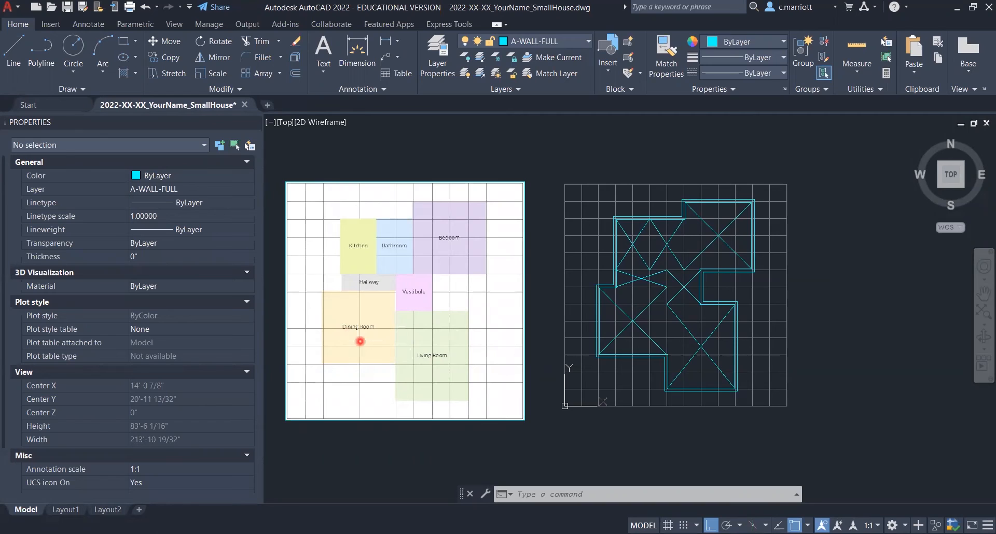
Compare the coloured room diagram with the exterior wall outline and examine where the interior walls around bedroom, bathroom and vestibule belong
{"action": "scroll", "coordinate": [356, 347], "scroll_direction": "up", "scroll_amount": 3}
{"action": "scroll", "coordinate": [356, 347], "scroll_direction": "down", "scroll_amount": 3}
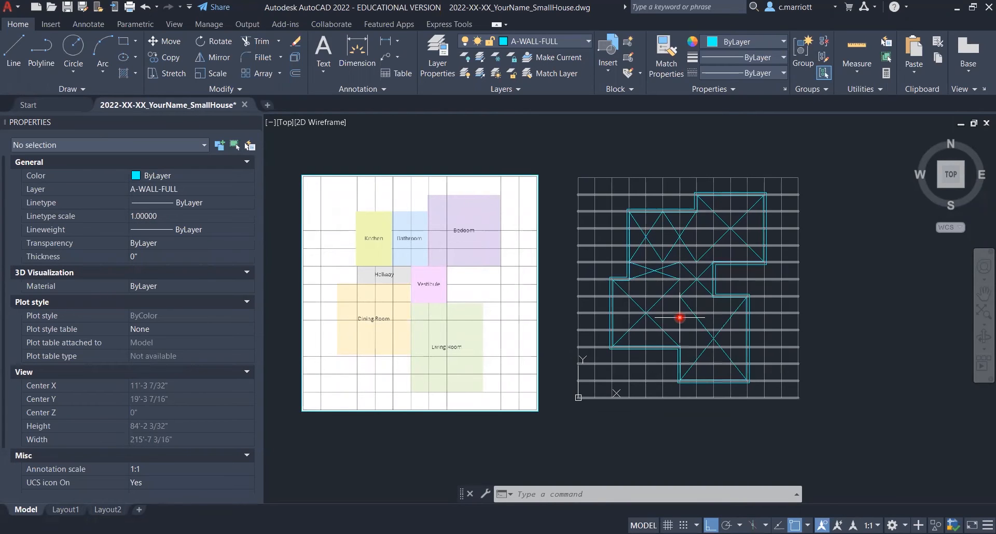
{"action": "middle_click_drag", "start_coordinate": [665, 341], "coordinate": [574, 325]}
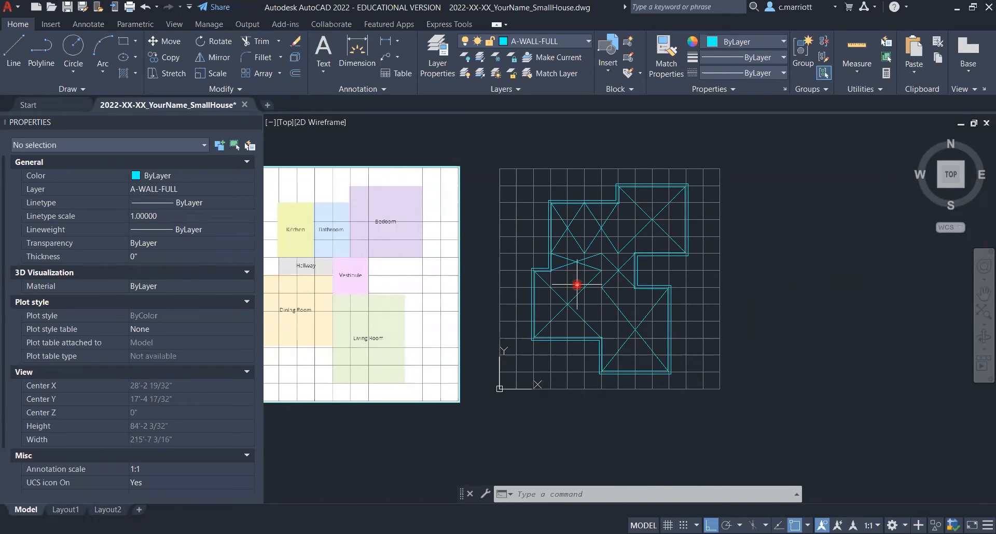
{"action": "middle_click_drag", "start_coordinate": [574, 280], "coordinate": [585, 297]}
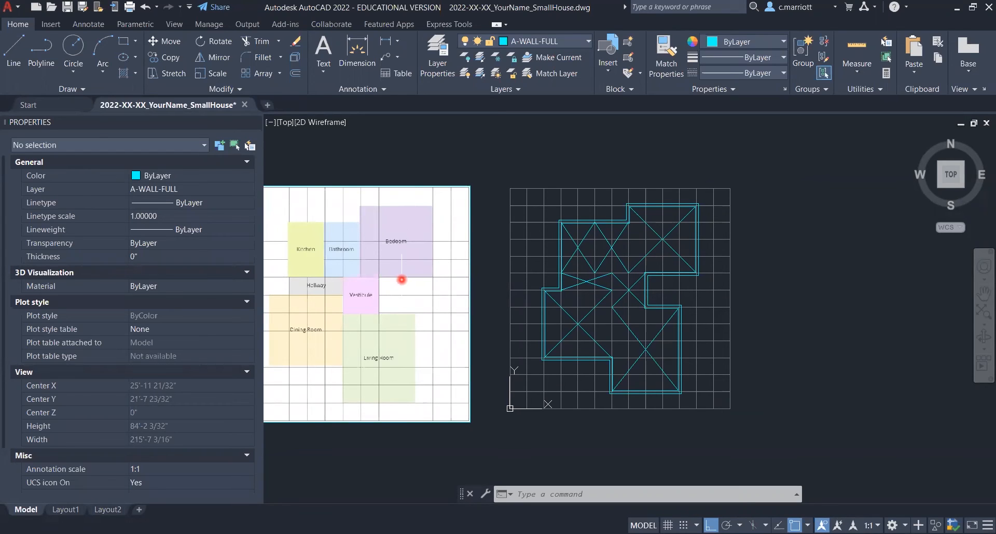
{"action": "scroll", "coordinate": [519, 307], "scroll_direction": "up", "scroll_amount": 3}
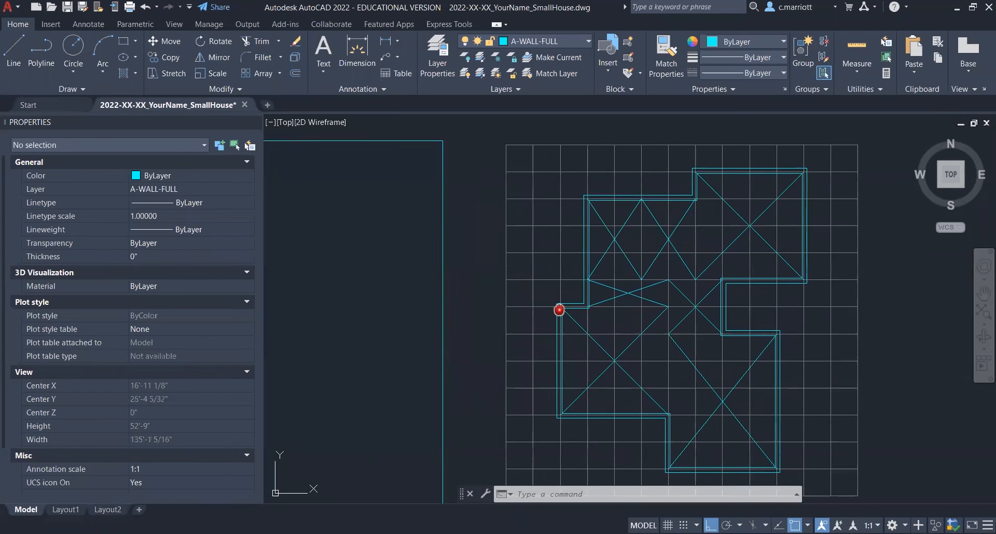
{"action": "scroll", "coordinate": [655, 314], "scroll_direction": "down", "scroll_amount": 3}
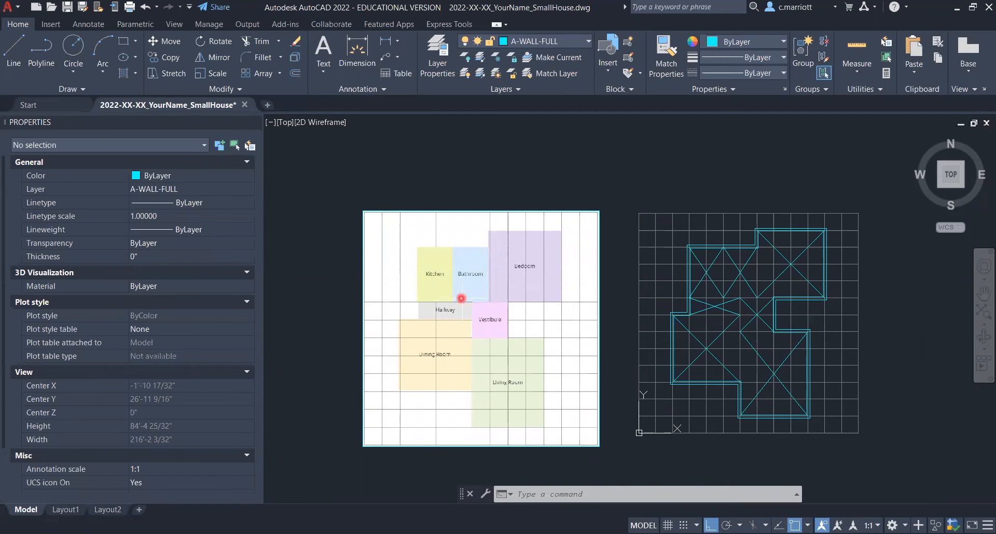
{"action": "mouse_move", "coordinate": [658, 329]}
{"action": "middle_mouse_down"}
{"action": "mouse_move", "coordinate": [578, 303]}
{"action": "mouse_move", "coordinate": [533, 305]}
{"action": "middle_mouse_up"}
{"action": "scroll", "coordinate": [652, 285], "scroll_direction": "up", "scroll_amount": 2}
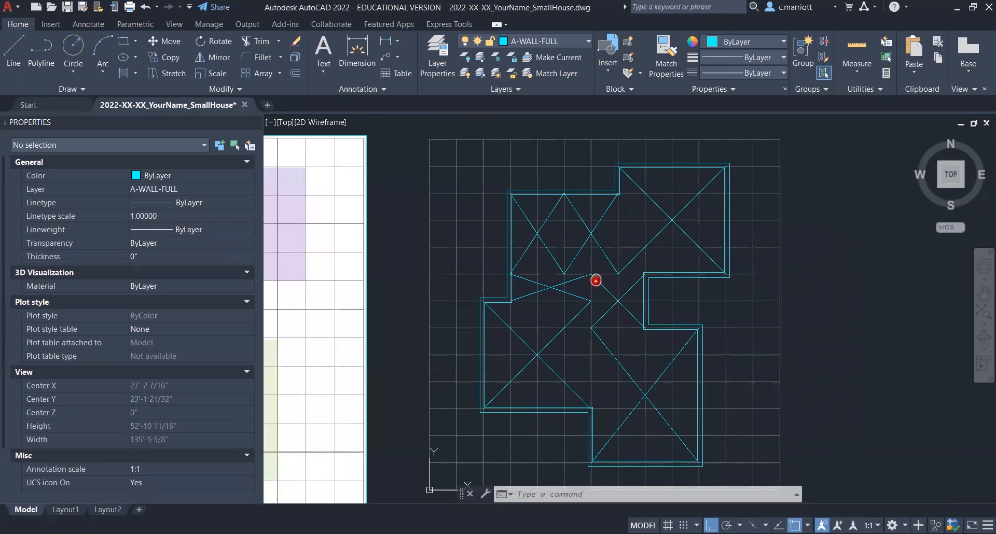
{"action": "scroll", "coordinate": [589, 284], "scroll_direction": "up", "scroll_amount": 4}
{"action": "key", "text": "Escape"}
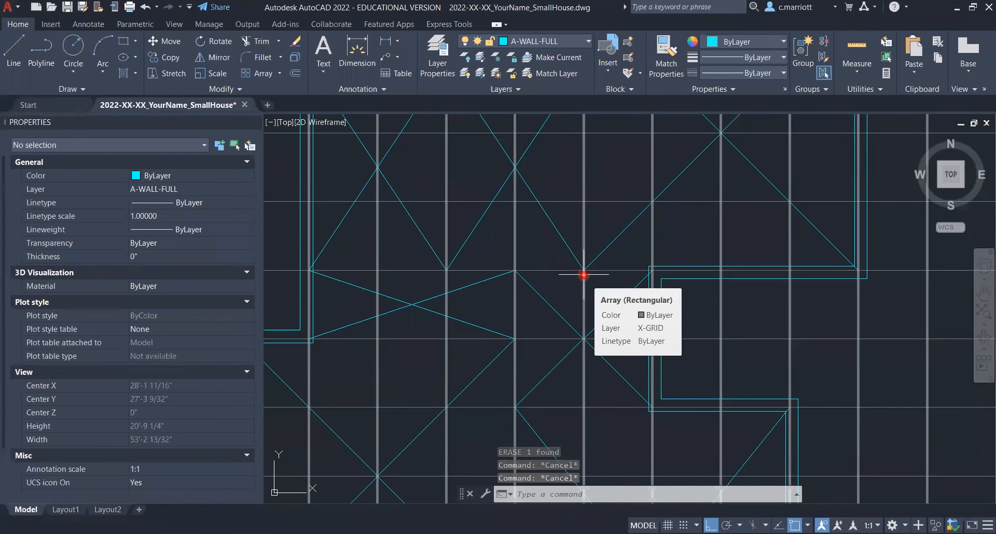
{"action": "scroll", "coordinate": [603, 286], "scroll_direction": "down", "scroll_amount": 2}
{"action": "mouse_move", "coordinate": [601, 281]}
{"action": "middle_mouse_down"}
{"action": "mouse_move", "coordinate": [576, 294]}
{"action": "mouse_move", "coordinate": [582, 309]}
{"action": "middle_mouse_up"}
{"action": "scroll", "coordinate": [600, 283], "scroll_direction": "down", "scroll_amount": 2}
{"action": "scroll", "coordinate": [578, 263], "scroll_direction": "up", "scroll_amount": 2}
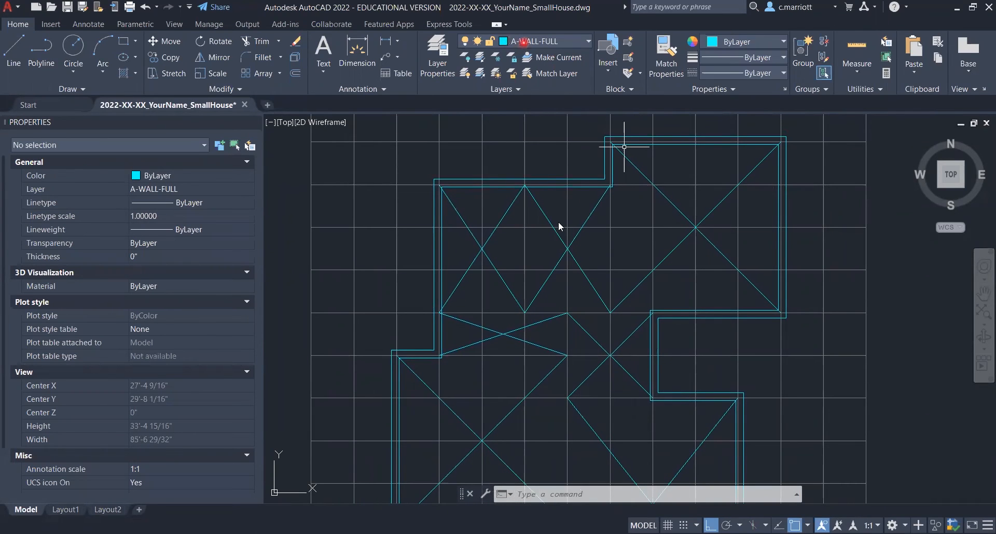
Check the object type of the exterior walls' inner outline near the bedroom and bathroom
{"action": "key", "text": "Escape"}
{"action": "key", "text": "Escape"}
{"action": "key", "text": "Escape"}
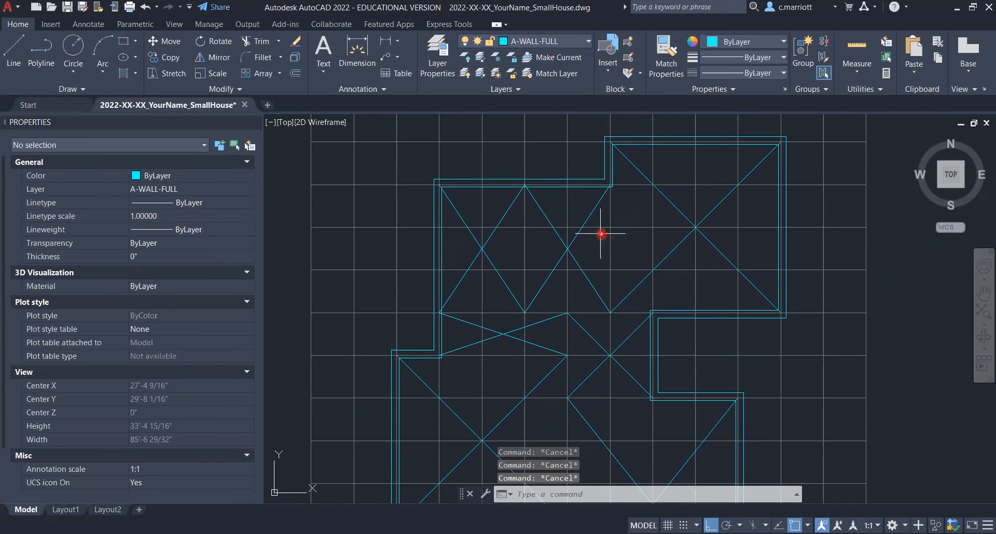
{"action": "left_click", "coordinate": [613, 166]}
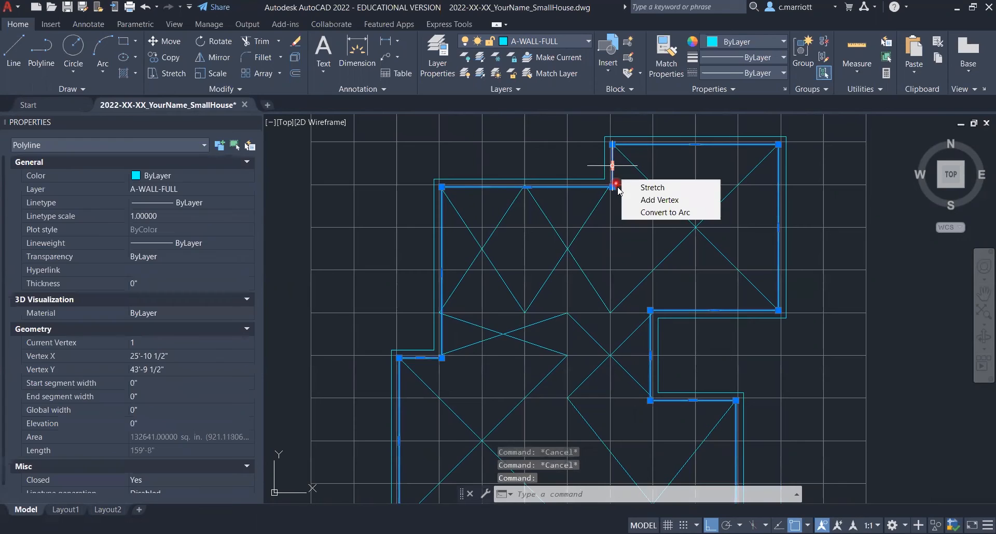
{"action": "key", "text": "Escape"}
{"action": "middle_click_drag", "start_coordinate": [615, 216], "coordinate": [607, 241]}
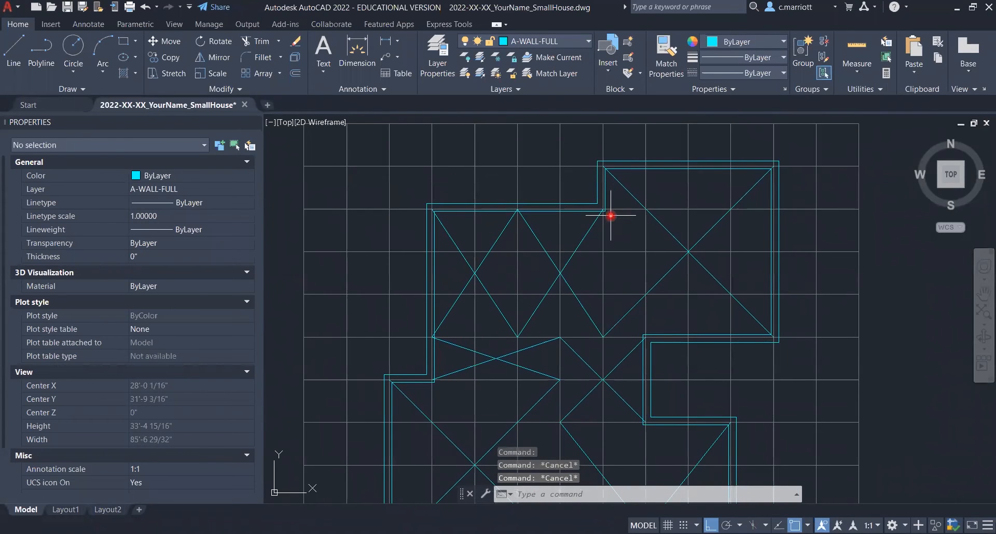
{"action": "scroll", "coordinate": [634, 215], "scroll_direction": "down", "scroll_amount": 2}
{"action": "middle_click_drag", "start_coordinate": [630, 252], "coordinate": [608, 232]}
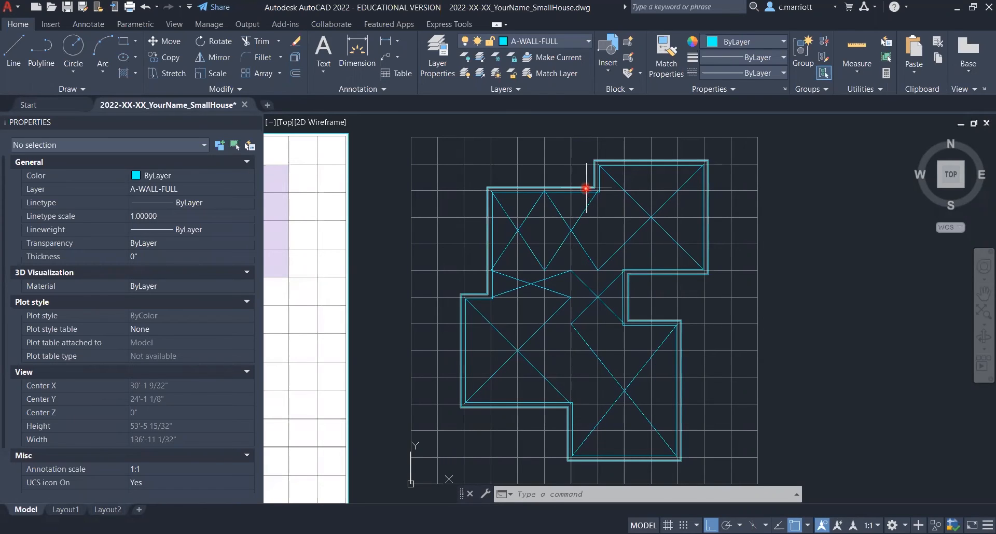
Explode the inner and outer exterior wall polylines into individual lines
{"action": "type", "text": "x"}
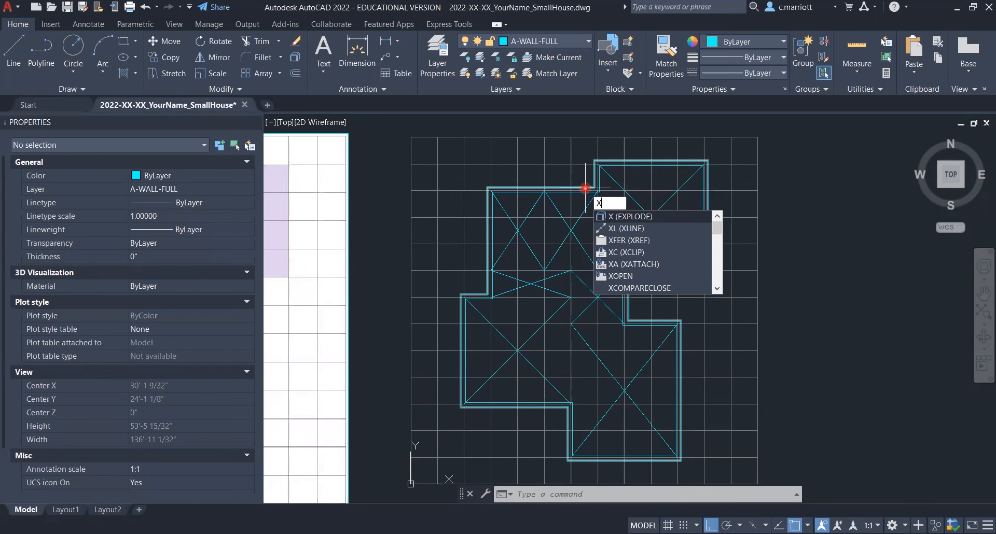
{"action": "key", "text": "Return"}
{"action": "scroll", "coordinate": [585, 188], "scroll_direction": "up", "scroll_amount": 6}
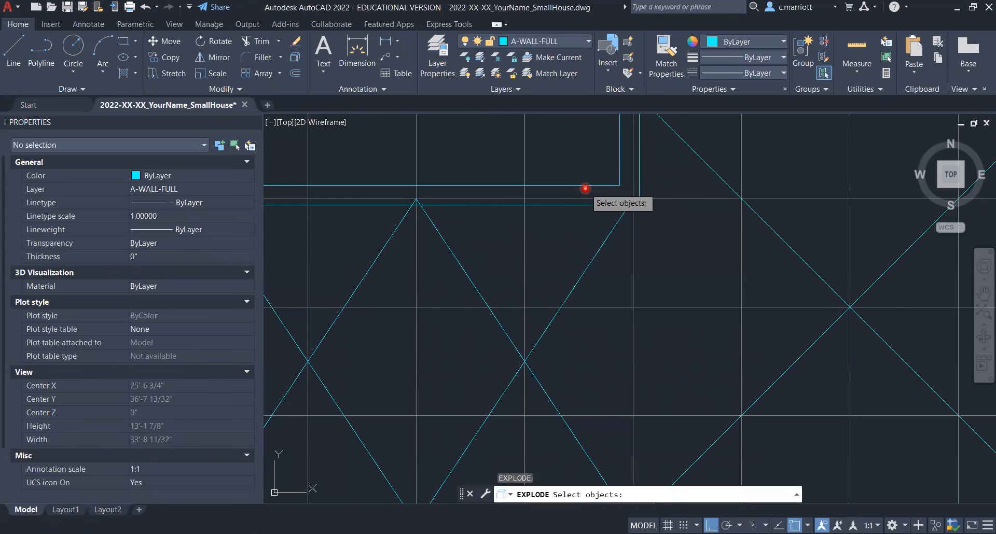
{"action": "left_click", "coordinate": [586, 187]}
{"action": "left_click", "coordinate": [589, 205]}
{"action": "key", "text": "Return"}
{"action": "scroll", "coordinate": [585, 190], "scroll_direction": "down", "scroll_amount": 4}
Check the object type of the outer wall segments north of the bathroom and at the bedroom's west jog
{"action": "left_click", "coordinate": [585, 190]}
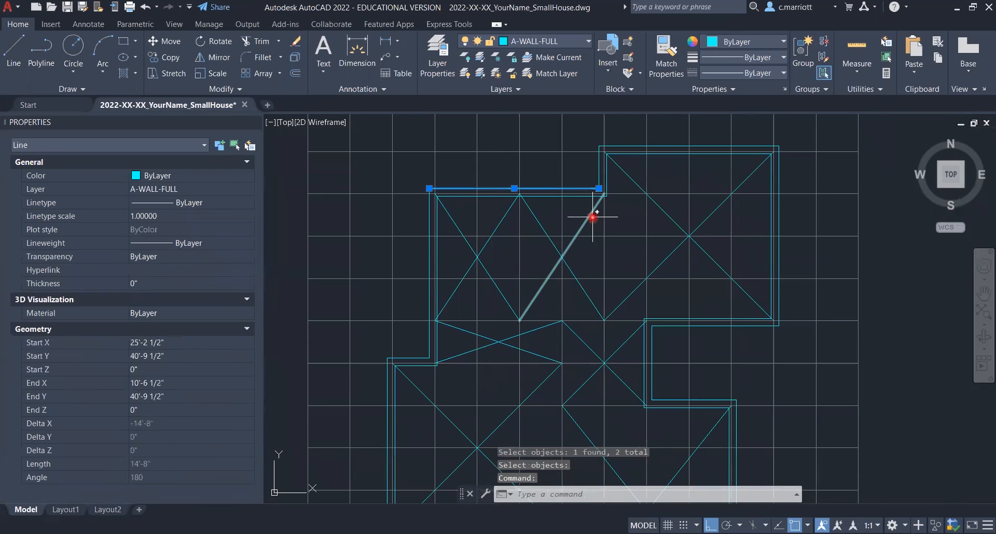
{"action": "key", "text": "Escape"}
{"action": "key", "text": "Escape"}
{"action": "key", "text": "Escape"}
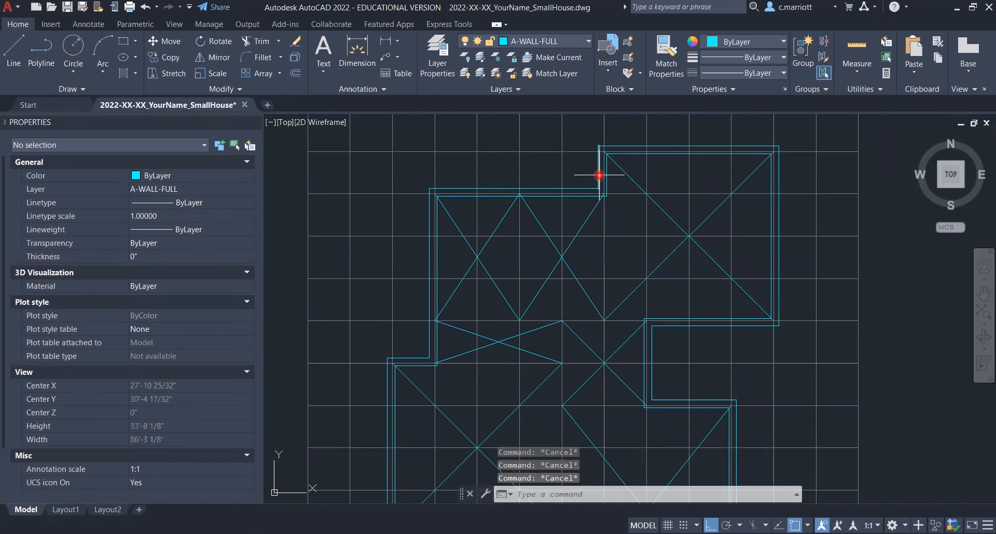
{"action": "left_click", "coordinate": [599, 175]}
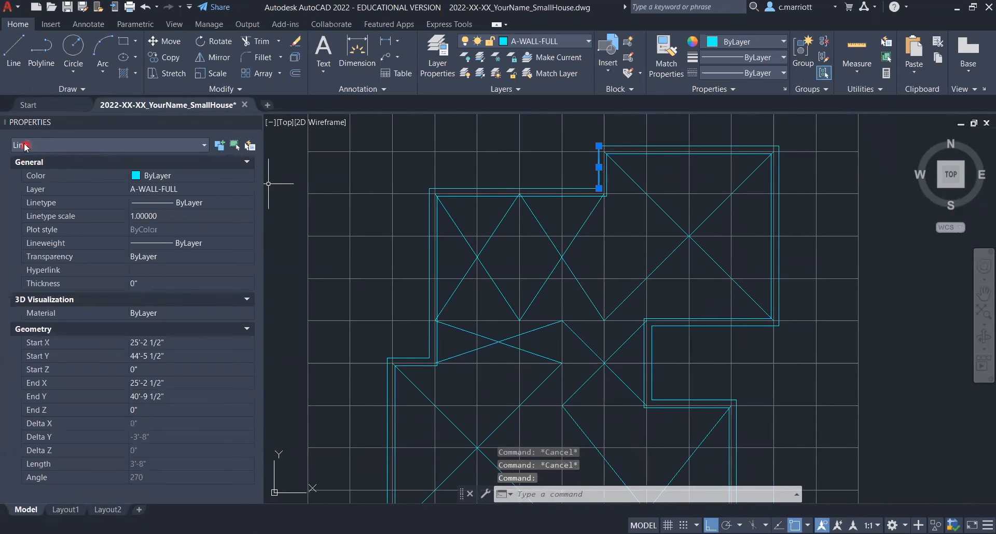
{"action": "key", "text": "Escape"}
{"action": "key", "text": "Escape"}
Draw wall centerlines along the grid from the vestibule's inner wall west to the bedroom corner and north to the bathroom's inner wall
{"action": "scroll", "coordinate": [590, 203], "scroll_direction": "up", "scroll_amount": 4}
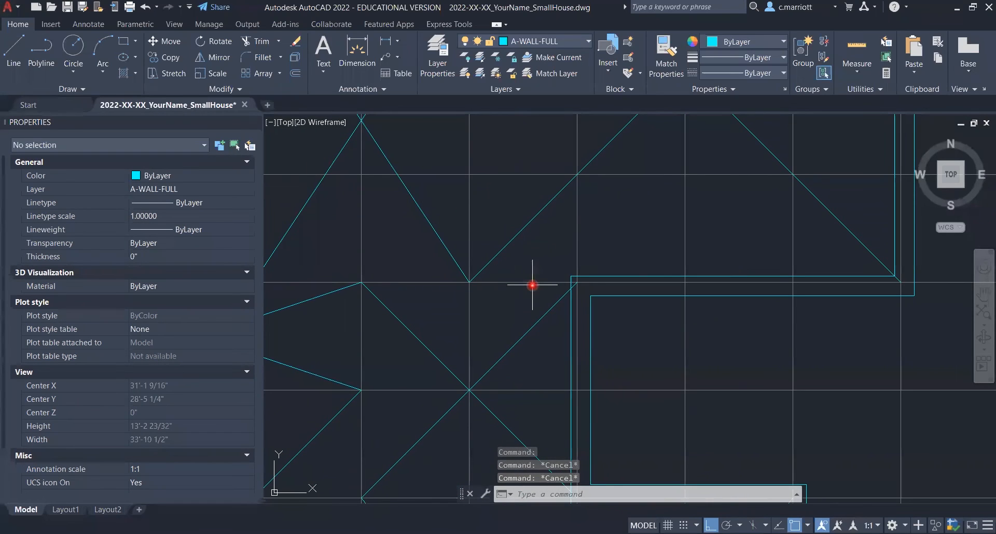
{"action": "type", "text": "l"}
{"action": "key", "text": "Return"}
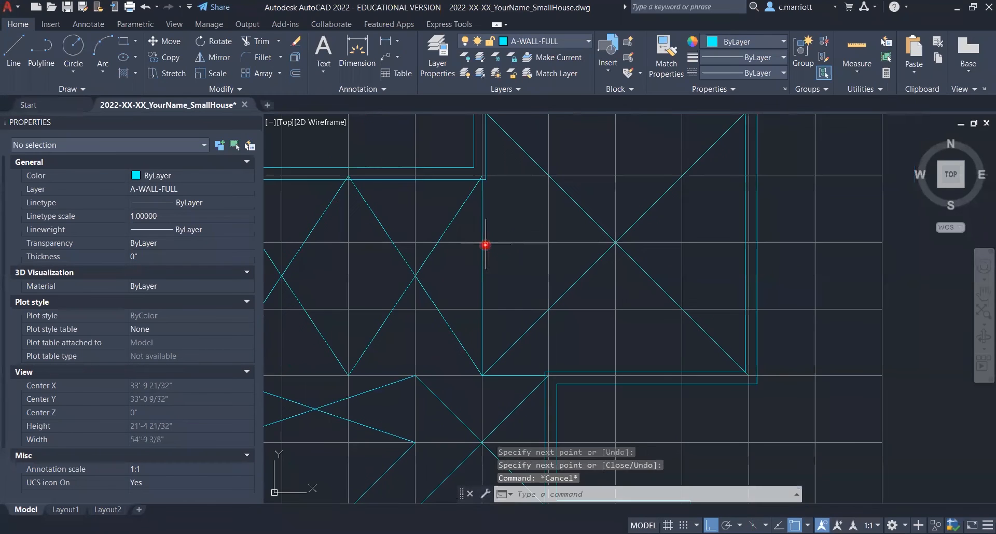
{"action": "key", "text": "Escape"}
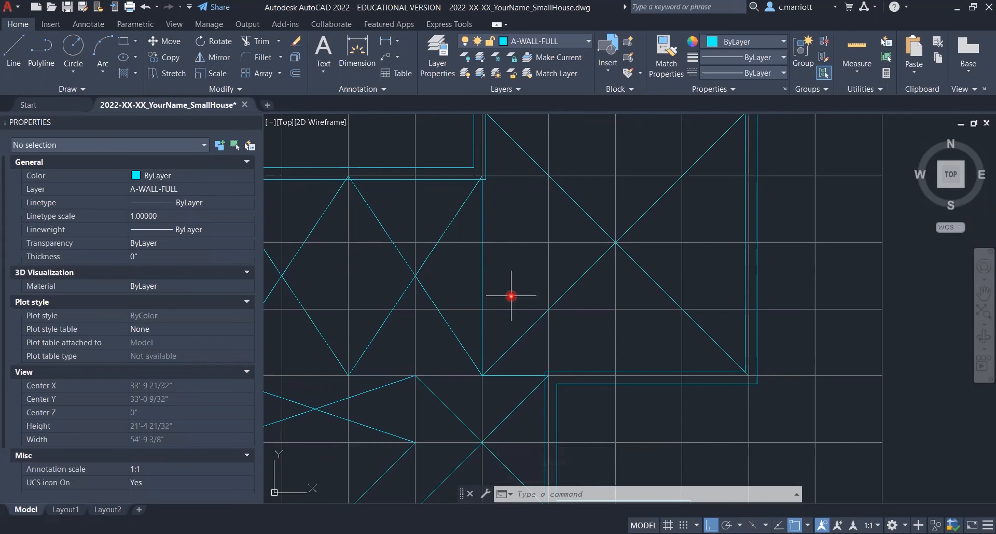
Fillet the bedroom's inner west and south wall lines so they meet at its southwest corner
{"action": "left_click", "coordinate": [486, 161]}
{"action": "key", "text": "Escape"}
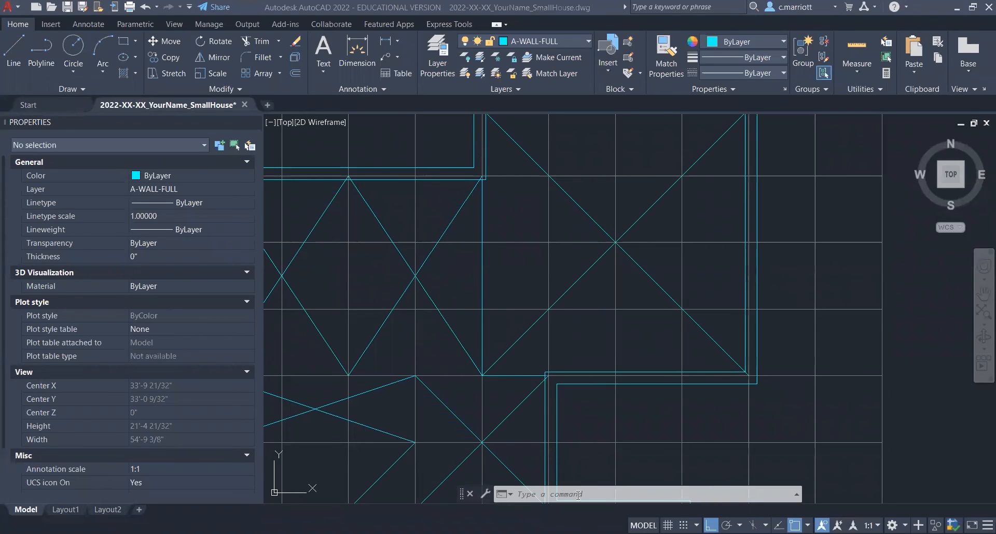
{"action": "type", "text": "F"}
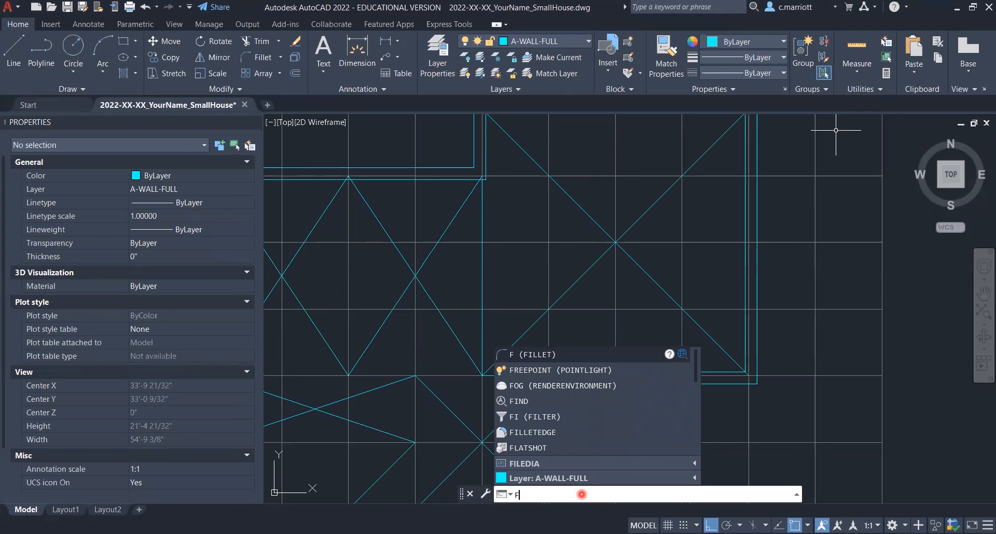
{"action": "key", "text": "Escape"}
{"action": "key", "text": "Escape"}
Offset the bedroom's west and south interior wall centerlines 2 1/2 inches outward, toward the bathroom and the vestibule
{"action": "middle_click_drag", "start_coordinate": [498, 371], "coordinate": [571, 280]}
{"action": "middle_click_drag", "start_coordinate": [550, 322], "coordinate": [605, 399]}
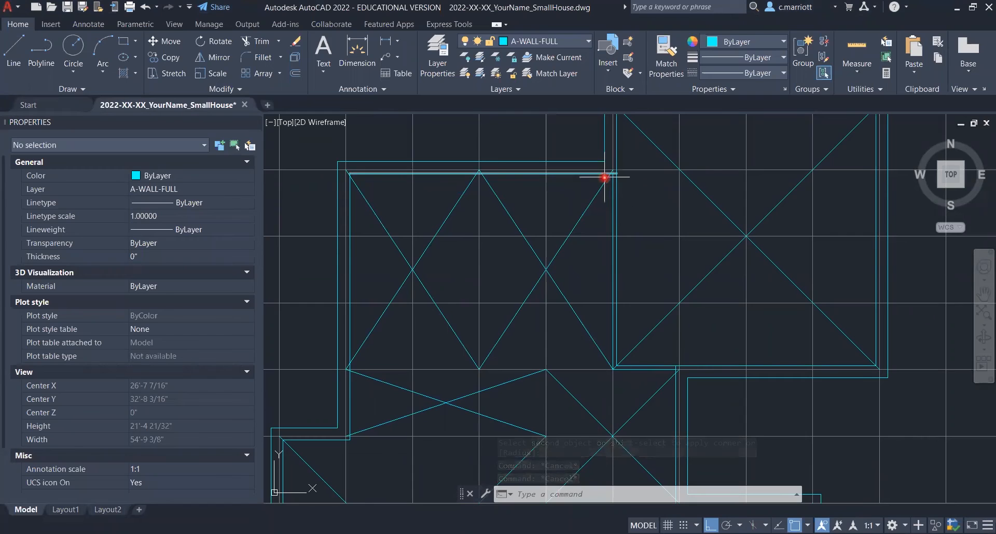
{"action": "scroll", "coordinate": [616, 197], "scroll_direction": "up", "scroll_amount": 2}
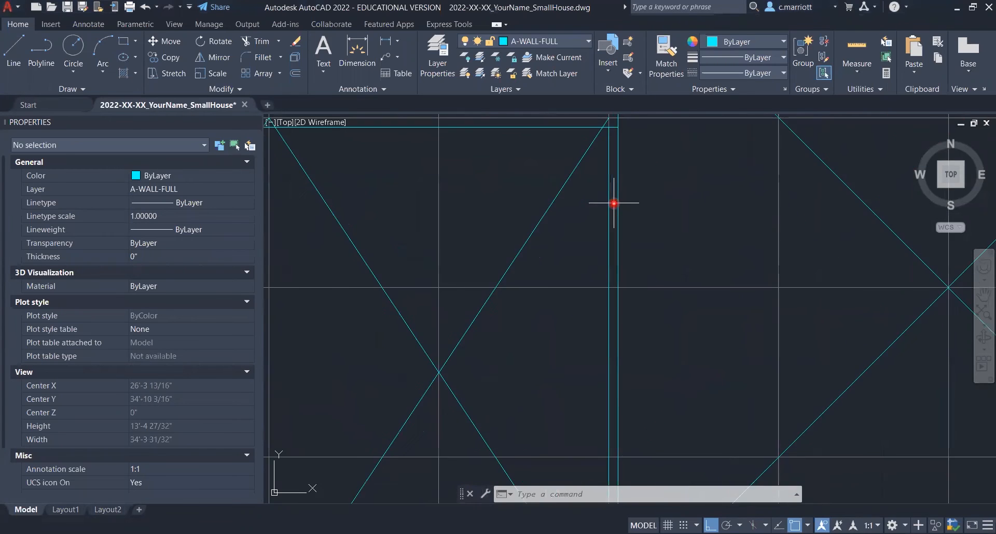
{"action": "scroll", "coordinate": [612, 205], "scroll_direction": "down", "scroll_amount": 5}
{"action": "scroll", "coordinate": [608, 205], "scroll_direction": "up", "scroll_amount": 2}
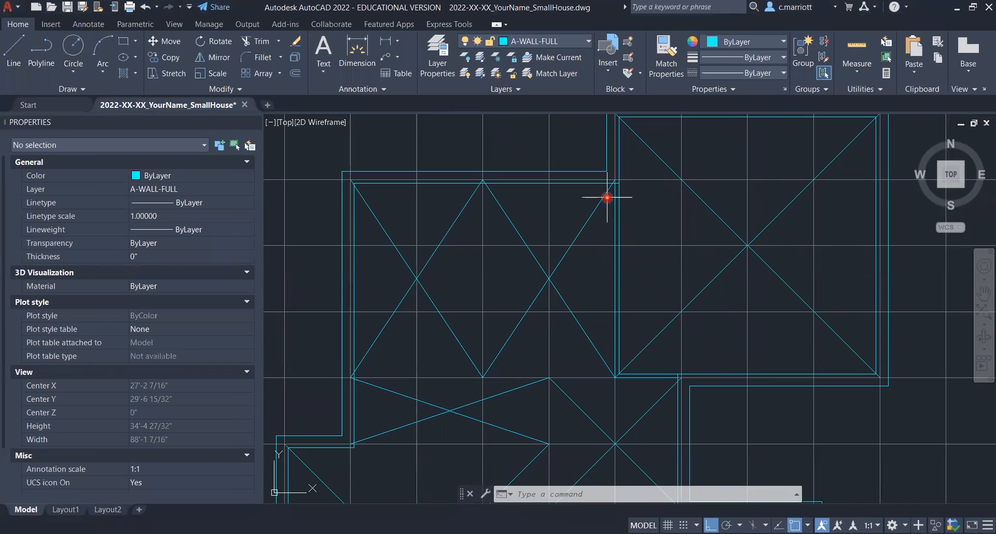
{"action": "type", "text": "o"}
{"action": "key", "text": "Return"}
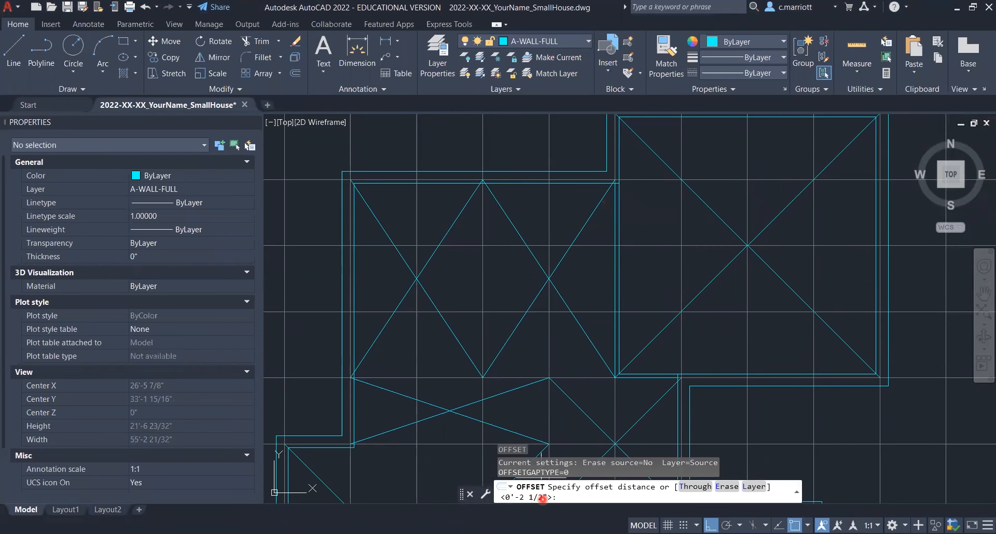
{"action": "key", "text": "Return"}
{"action": "left_click", "coordinate": [615, 227]}
{"action": "left_click", "coordinate": [597, 214]}
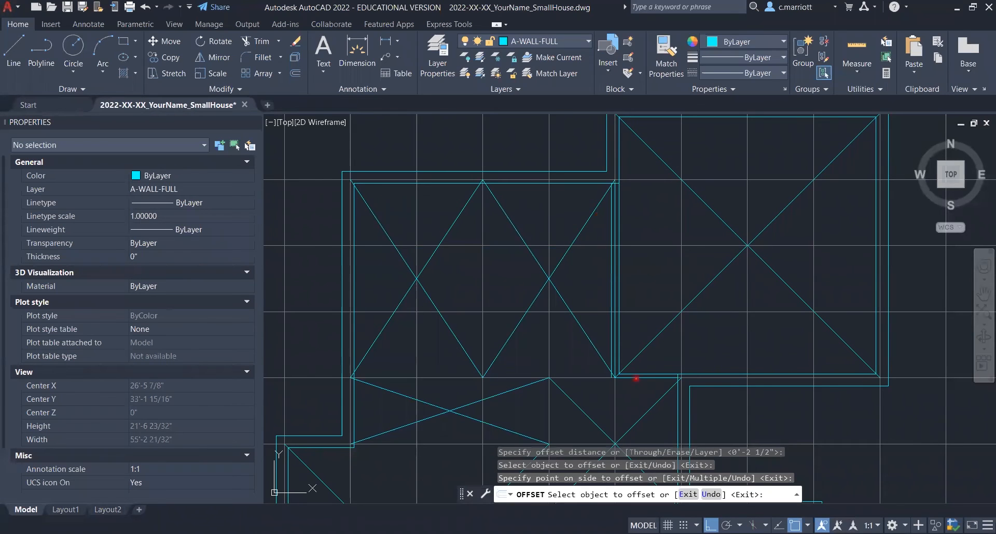
{"action": "scroll", "coordinate": [627, 388], "scroll_direction": "up", "scroll_amount": 6}
{"action": "key", "text": "Return"}
Erase the two centerlines between the paired interior wall lines at the bedroom's southwest corner
{"action": "left_click", "coordinate": [636, 344]}
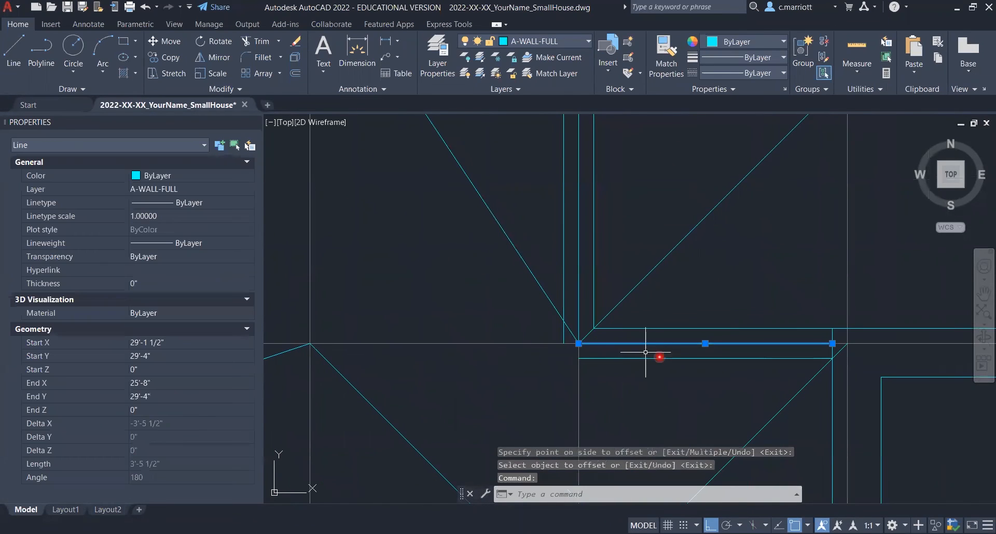
{"action": "type", "text": "E"}
{"action": "key", "text": "Return"}
{"action": "left_click", "coordinate": [578, 303]}
{"action": "type", "text": "E"}
{"action": "key", "text": "Return"}
Erase the two diagonal lines crossing the bedroom
{"action": "scroll", "coordinate": [614, 324], "scroll_direction": "down", "scroll_amount": 6}
{"action": "mouse_move", "coordinate": [604, 328]}
{"action": "middle_mouse_down"}
{"action": "mouse_move", "coordinate": [564, 334]}
{"action": "mouse_move", "coordinate": [531, 363]}
{"action": "mouse_move", "coordinate": [547, 374]}
{"action": "middle_mouse_up"}
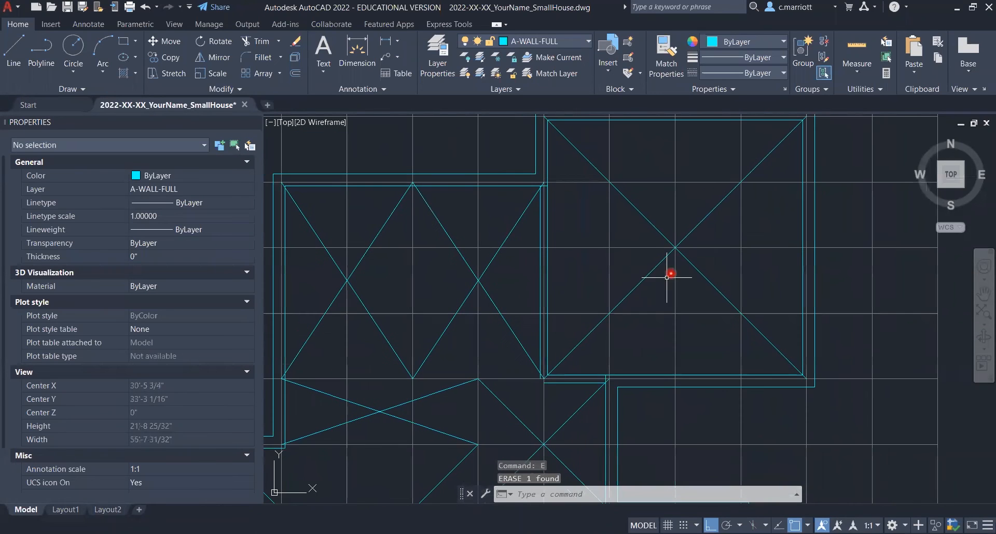
{"action": "left_click", "coordinate": [642, 214]}
{"action": "left_click", "coordinate": [700, 217]}
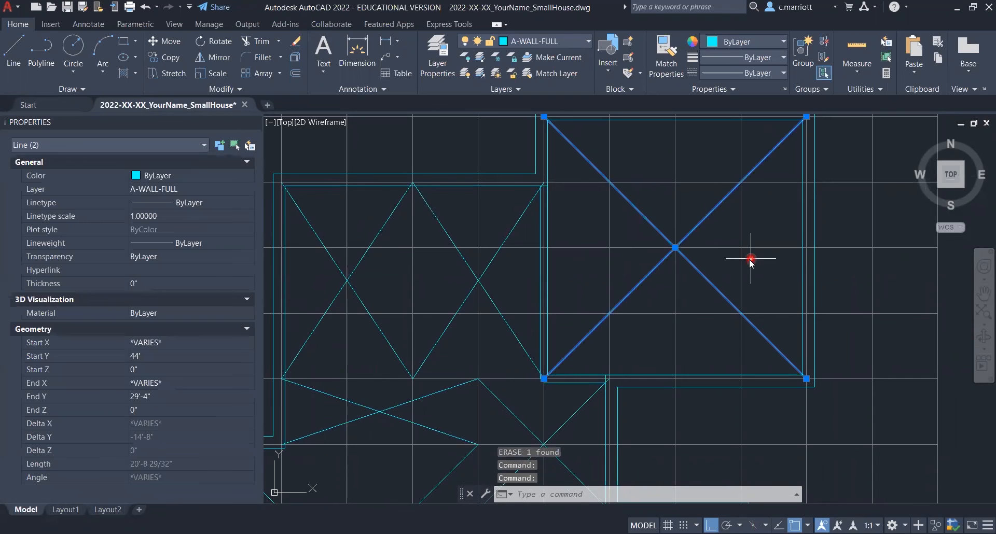
{"action": "type", "text": "E"}
{"action": "key", "text": "Return"}
Fillet the bathroom's inner north wall line with the bathroom-side line of the bedroom partition at a radius of 0
{"action": "scroll", "coordinate": [545, 356], "scroll_direction": "down", "scroll_amount": 6}
{"action": "scroll", "coordinate": [549, 392], "scroll_direction": "up", "scroll_amount": 6}
{"action": "mouse_move", "coordinate": [549, 391]}
{"action": "middle_mouse_down"}
{"action": "mouse_move", "coordinate": [518, 381]}
{"action": "mouse_move", "coordinate": [549, 449]}
{"action": "middle_mouse_up"}
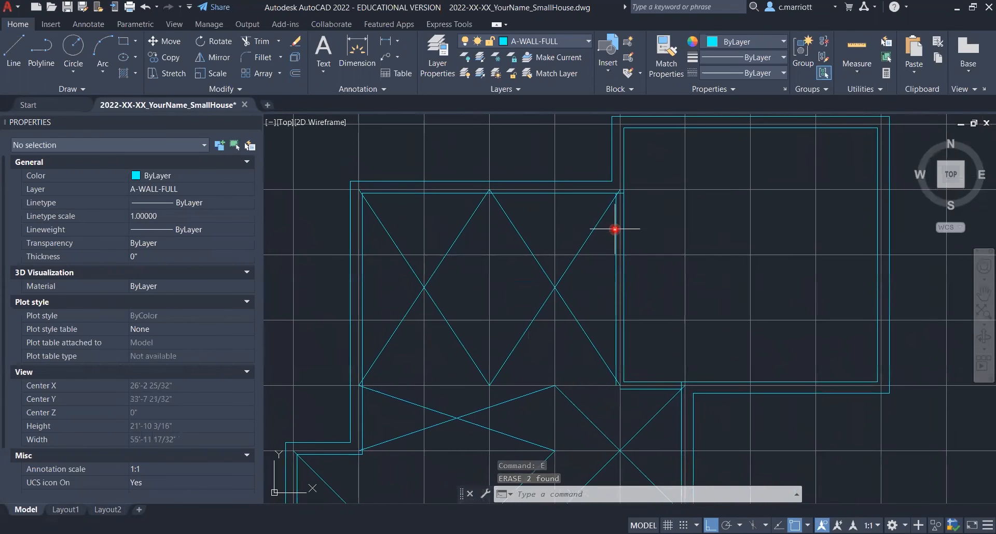
{"action": "scroll", "coordinate": [625, 188], "scroll_direction": "up", "scroll_amount": 5}
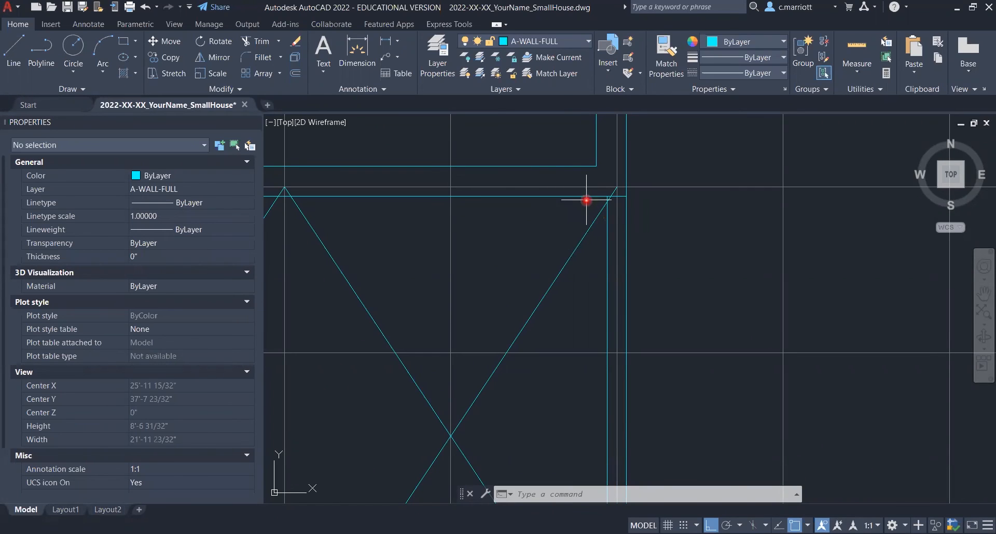
{"action": "type", "text": "f"}
{"action": "key", "text": "Return"}
{"action": "left_click", "coordinate": [587, 199]}
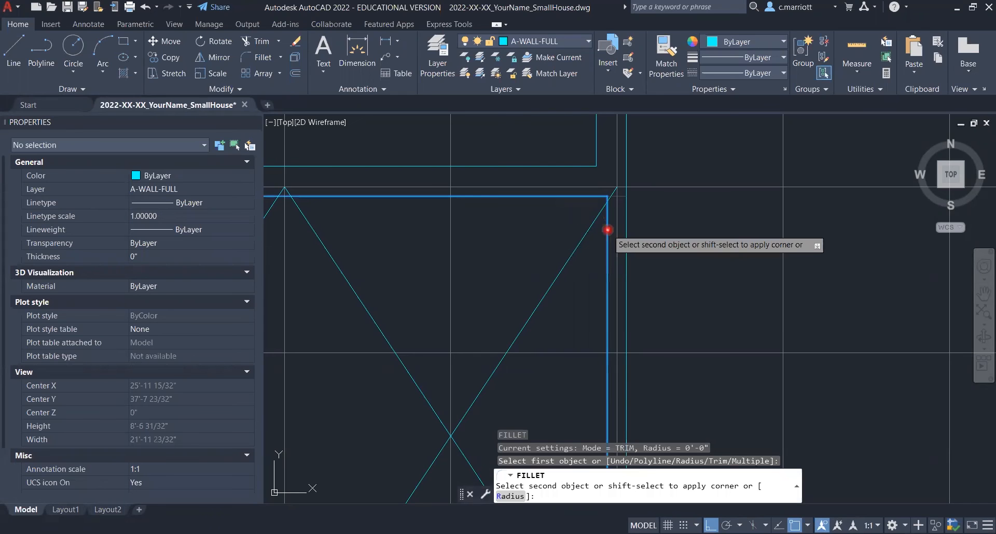
{"action": "key", "text": "Escape"}
{"action": "key", "text": "Escape"}
Turn on the Perpendicular object snap and stretch the vestibule's north wall line west to the exterior wall's inner face
{"action": "scroll", "coordinate": [607, 213], "scroll_direction": "down", "scroll_amount": 3}
{"action": "middle_click_drag", "start_coordinate": [573, 312], "coordinate": [543, 200]}
{"action": "mouse_move", "coordinate": [546, 329]}
{"action": "middle_mouse_down"}
{"action": "mouse_move", "coordinate": [605, 317]}
{"action": "mouse_move", "coordinate": [608, 338]}
{"action": "mouse_move", "coordinate": [638, 345]}
{"action": "middle_mouse_up"}
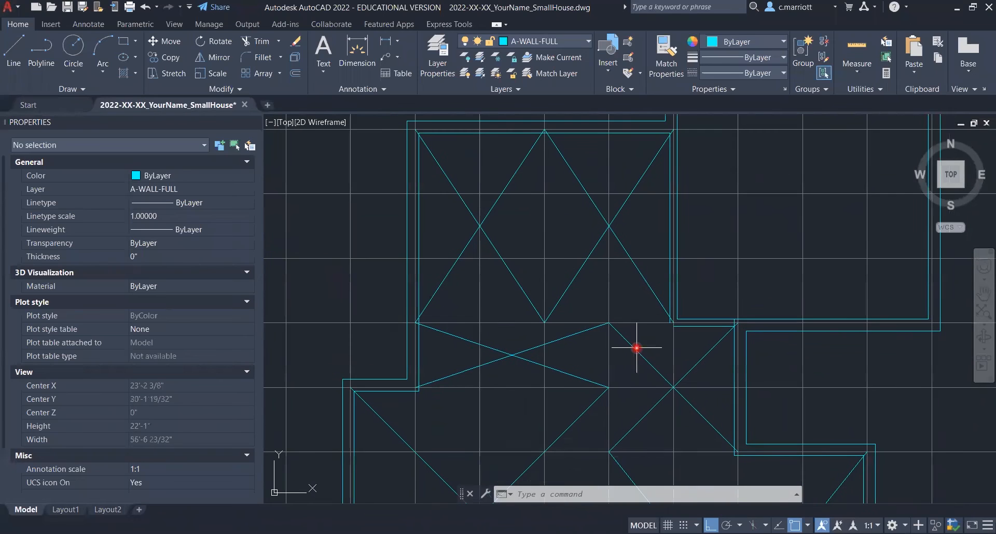
{"action": "left_click", "coordinate": [687, 328]}
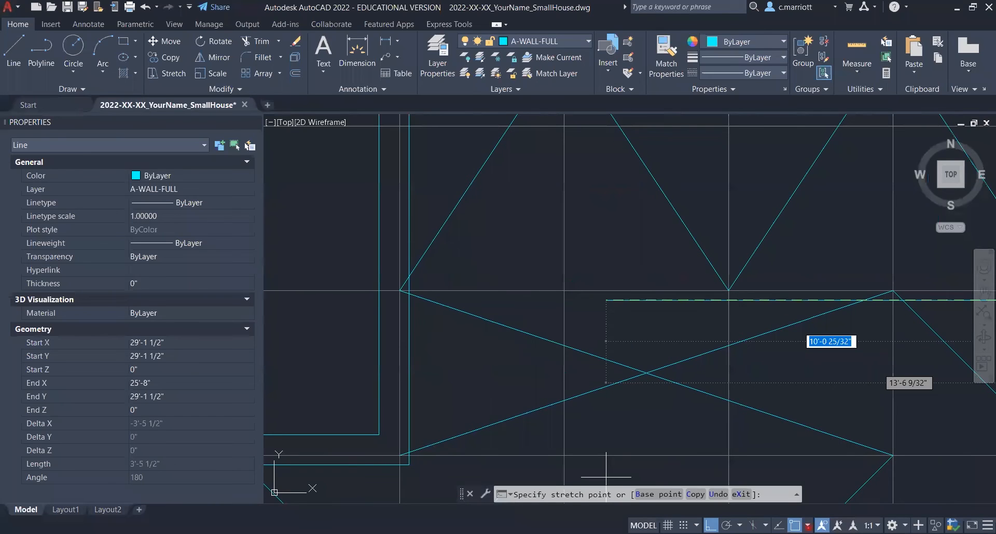
{"action": "left_click", "coordinate": [807, 525]}
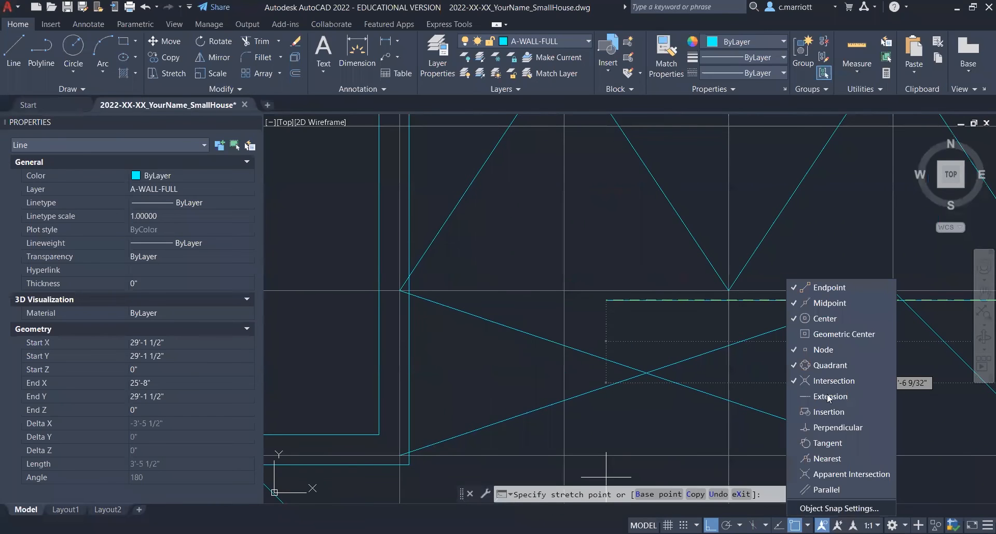
{"action": "left_click", "coordinate": [797, 429]}
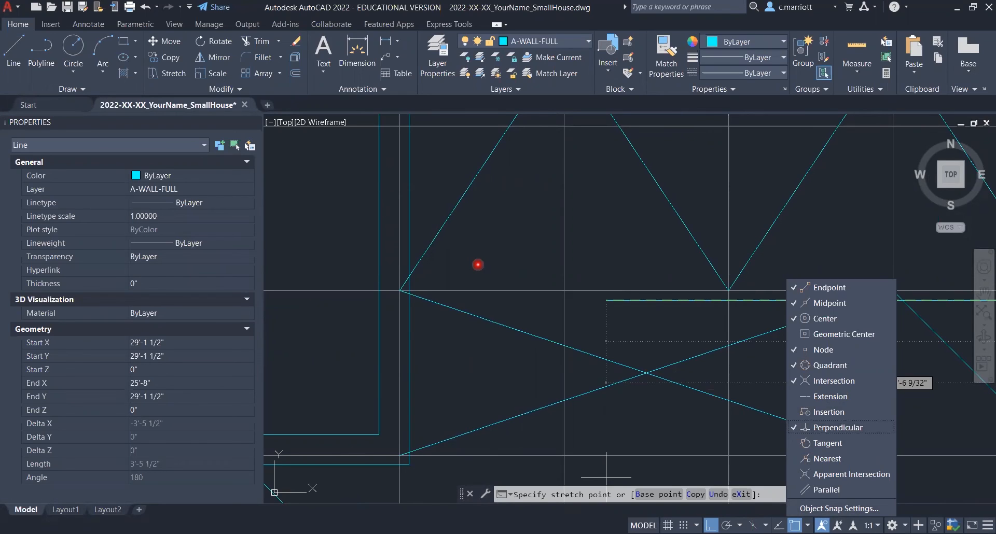
{"action": "key", "text": "space"}
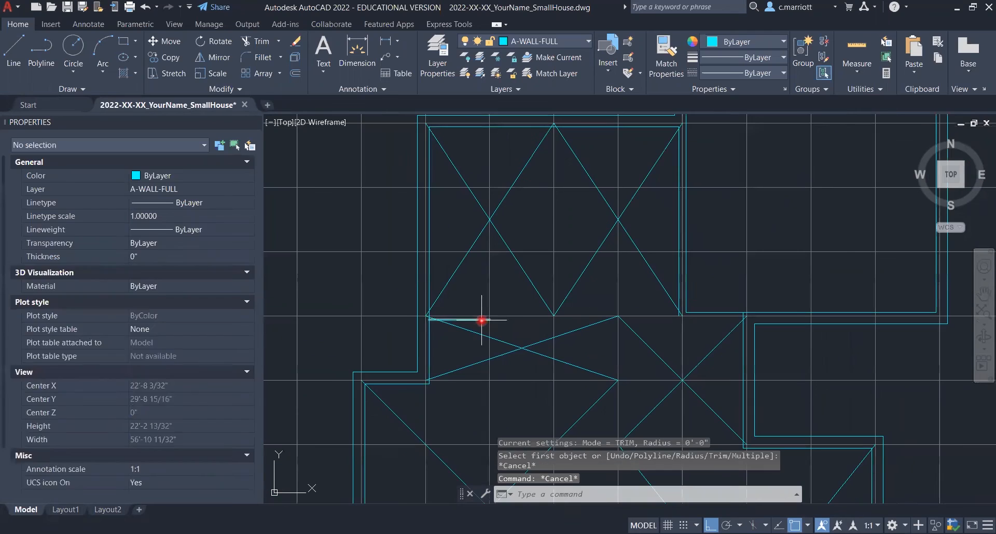
{"action": "left_click", "coordinate": [481, 320]}
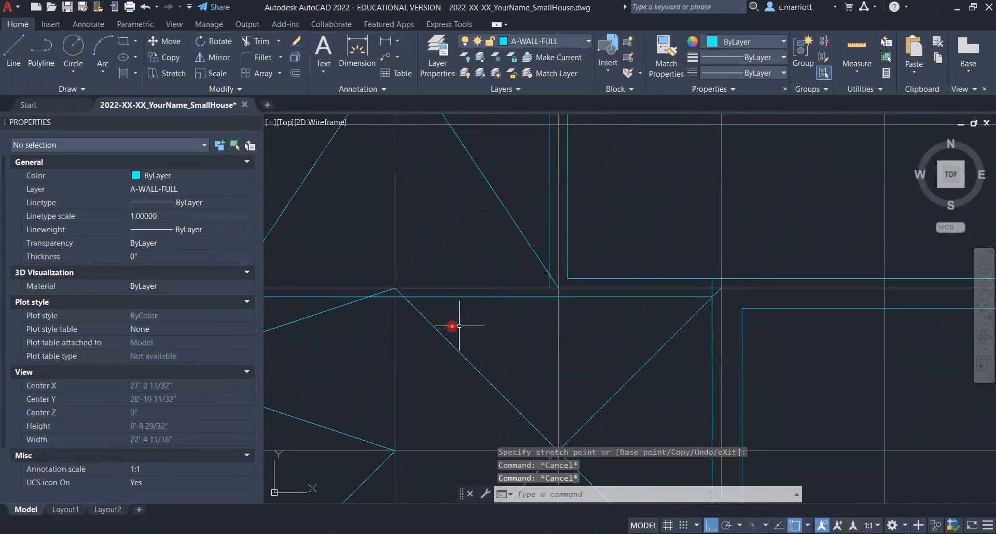
Shorten the vestibule's east wall line so it ends at the stretched north wall line
{"action": "middle_click_drag", "start_coordinate": [428, 331], "coordinate": [617, 328]}
{"action": "middle_click_drag", "start_coordinate": [410, 354], "coordinate": [533, 358]}
{"action": "scroll", "coordinate": [533, 358], "scroll_direction": "down", "scroll_amount": 2}
{"action": "scroll", "coordinate": [533, 358], "scroll_direction": "down", "scroll_amount": 2}
{"action": "scroll", "coordinate": [451, 343], "scroll_direction": "up", "scroll_amount": 2}
{"action": "middle_click_drag", "start_coordinate": [840, 368], "coordinate": [571, 356]}
{"action": "scroll", "coordinate": [637, 344], "scroll_direction": "up", "scroll_amount": 4}
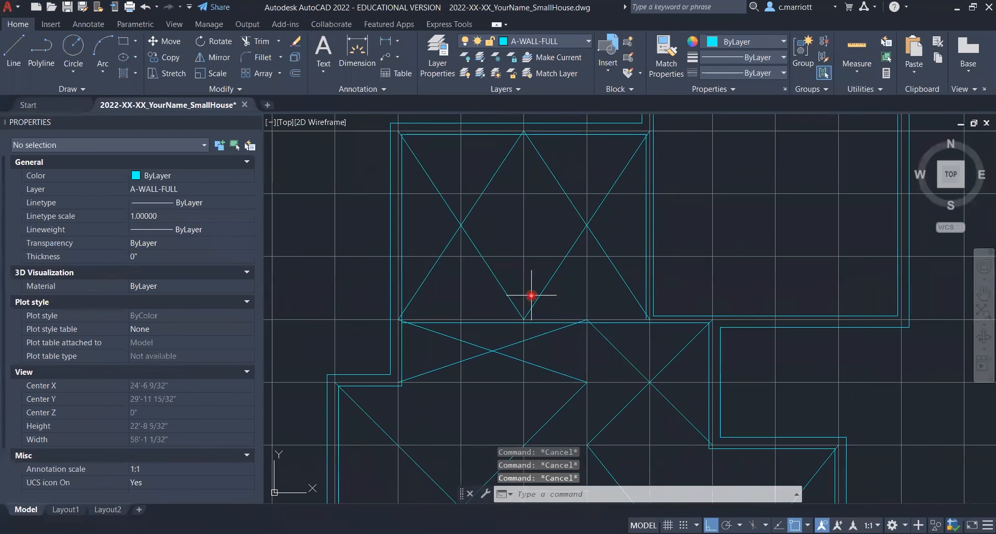
Draw a vertical centerline between the bathroom and the room west of it, joining the diagonals' shared north and south corners
{"action": "scroll", "coordinate": [519, 376], "scroll_direction": "down", "scroll_amount": 1}
{"action": "middle_click_drag", "start_coordinate": [514, 377], "coordinate": [505, 410]}
{"action": "scroll", "coordinate": [527, 274], "scroll_direction": "up", "scroll_amount": 2}
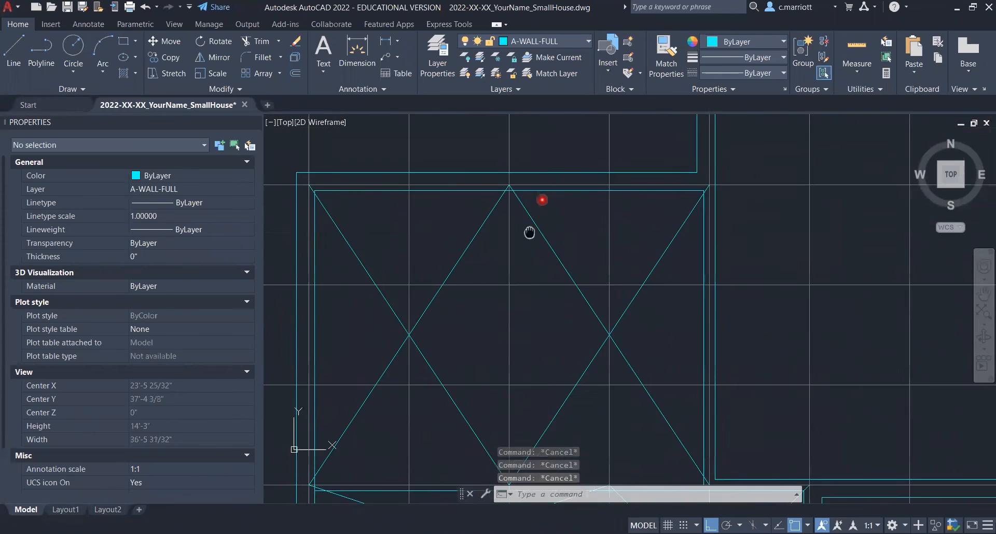
{"action": "scroll", "coordinate": [489, 270], "scroll_direction": "down", "scroll_amount": 1}
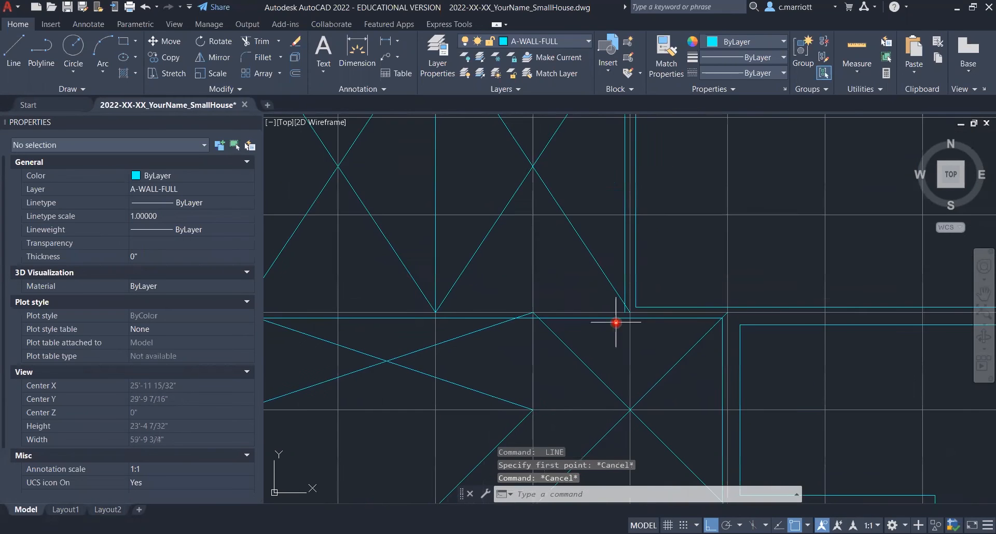
Stretch the bedroom's south wall line west beneath the bathroom to the exterior wall's inner face
{"action": "scroll", "coordinate": [616, 322], "scroll_direction": "up", "scroll_amount": 2}
{"action": "scroll", "coordinate": [632, 303], "scroll_direction": "down", "scroll_amount": 4}
{"action": "middle_click_drag", "start_coordinate": [617, 313], "coordinate": [638, 314]}
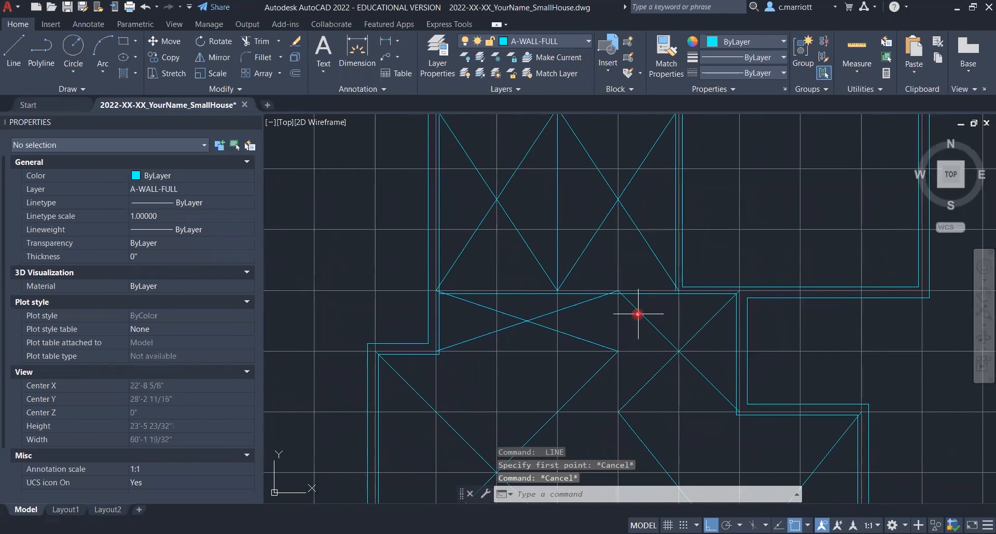
{"action": "scroll", "coordinate": [674, 304], "scroll_direction": "up", "scroll_amount": 4}
{"action": "left_click", "coordinate": [695, 266]}
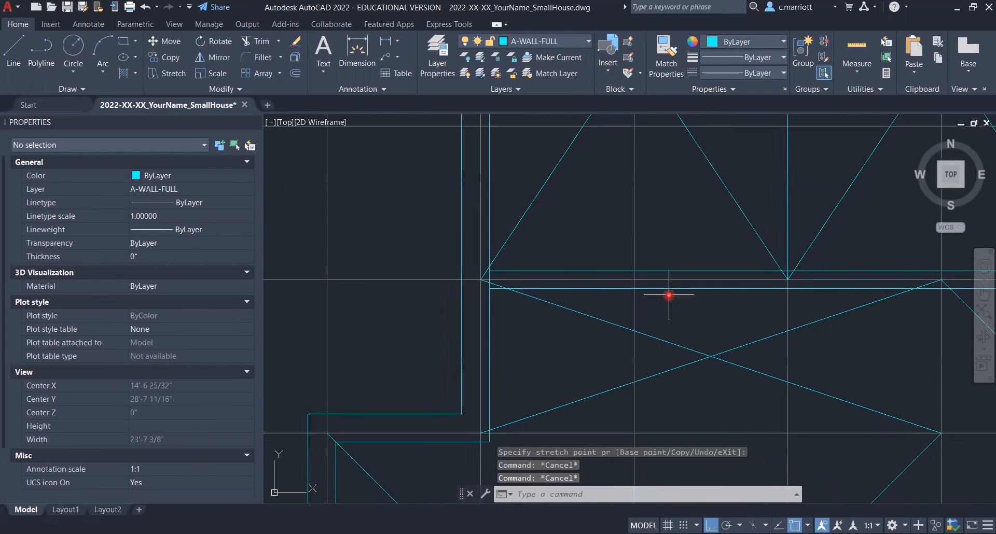
Offset the vertical centerline between the two narrow rooms 2 1/2 inches to both sides
{"action": "mouse_move", "coordinate": [667, 294]}
{"action": "middle_mouse_down"}
{"action": "mouse_move", "coordinate": [461, 346]}
{"action": "mouse_move", "coordinate": [487, 356]}
{"action": "mouse_move", "coordinate": [464, 437]}
{"action": "middle_mouse_up"}
{"action": "scroll", "coordinate": [461, 346], "scroll_direction": "down", "scroll_amount": 3}
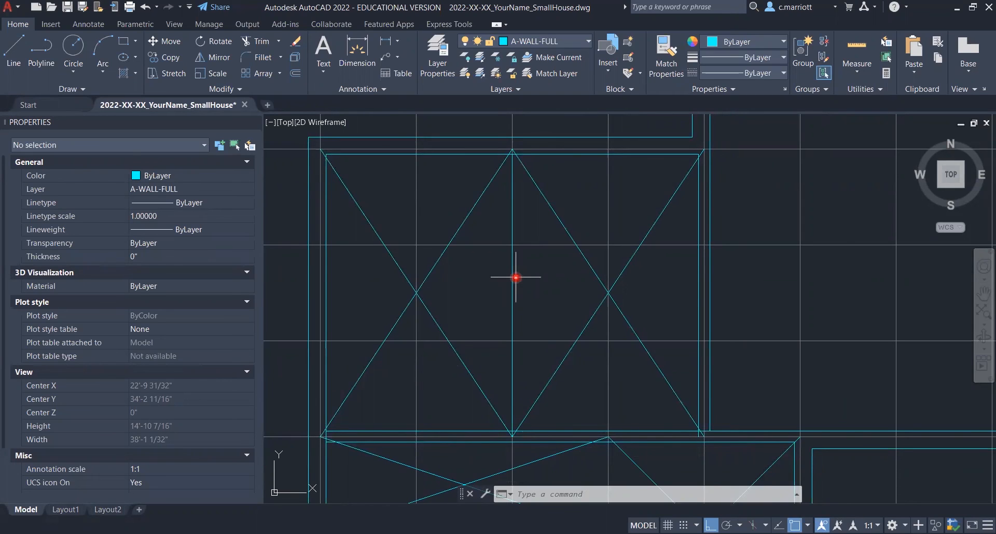
{"action": "type", "text": "o"}
{"action": "key", "text": "Return"}
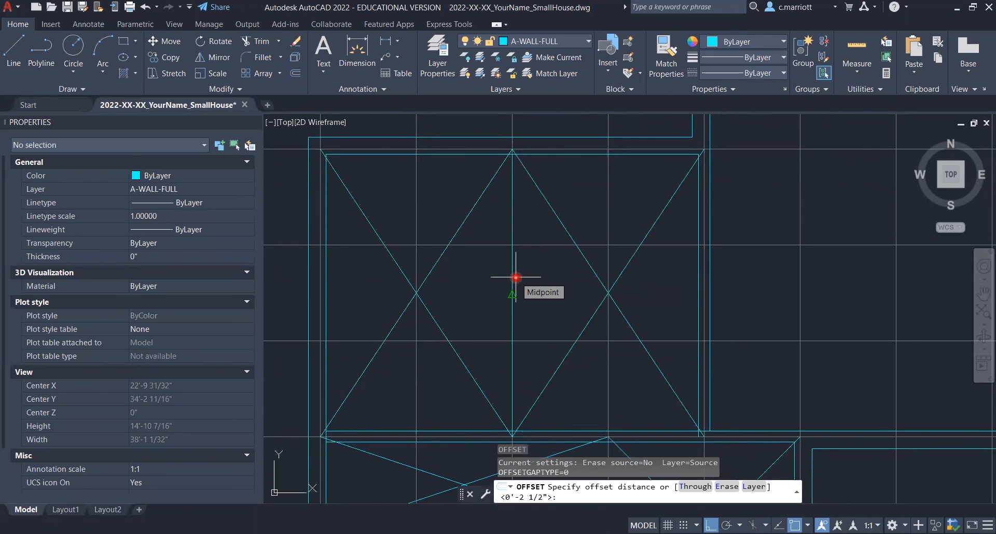
{"action": "key", "text": "Return"}
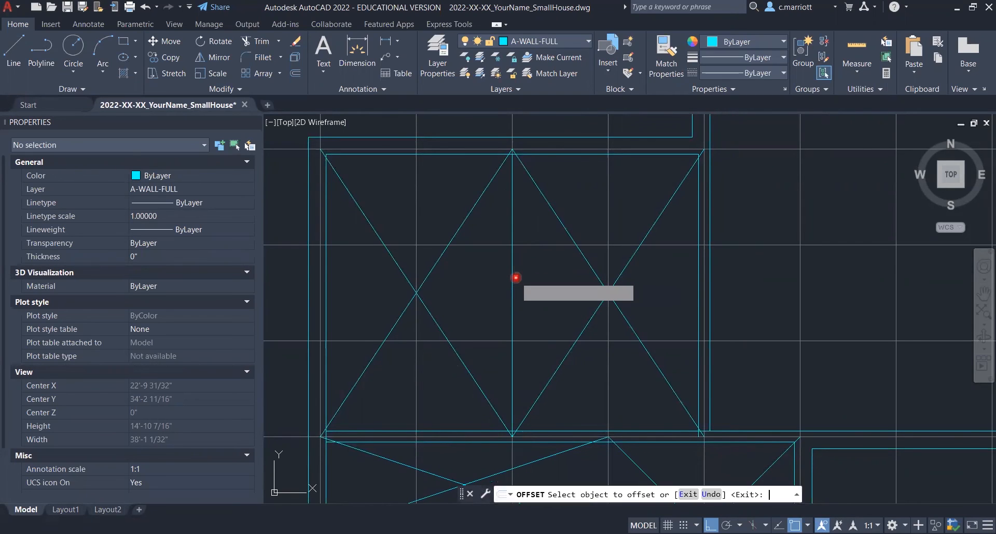
{"action": "left_click", "coordinate": [513, 278]}
{"action": "left_click", "coordinate": [535, 283]}
{"action": "left_click", "coordinate": [513, 285]}
{"action": "left_click", "coordinate": [485, 285]}
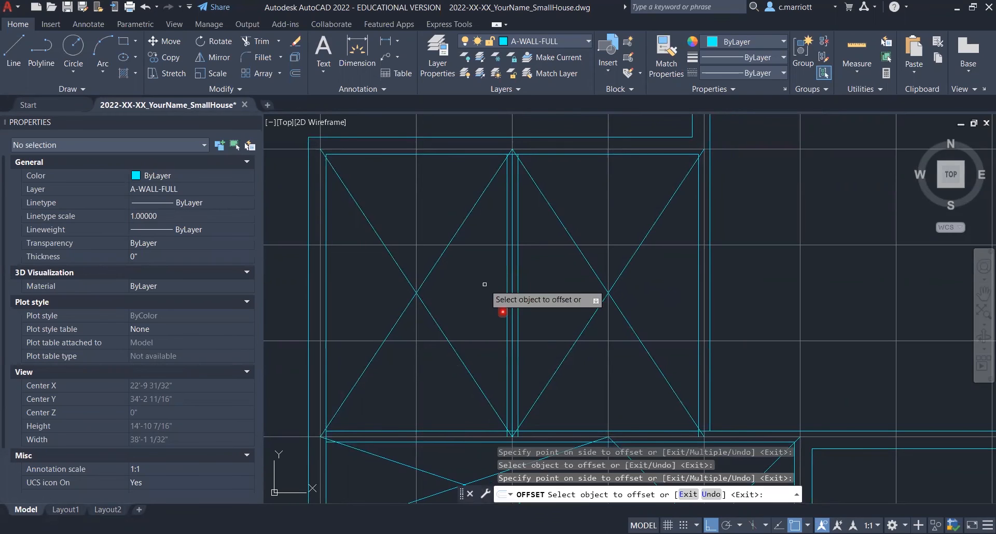
Erase the centerline between the two new partition lines
{"action": "key", "text": "Return"}
{"action": "left_click", "coordinate": [512, 312]}
{"action": "type", "text": "e"}
{"action": "key", "text": "Return"}
Erase the four diagonal lines crossing the bathroom and the room west of it
{"action": "middle_click_drag", "start_coordinate": [527, 363], "coordinate": [497, 303]}
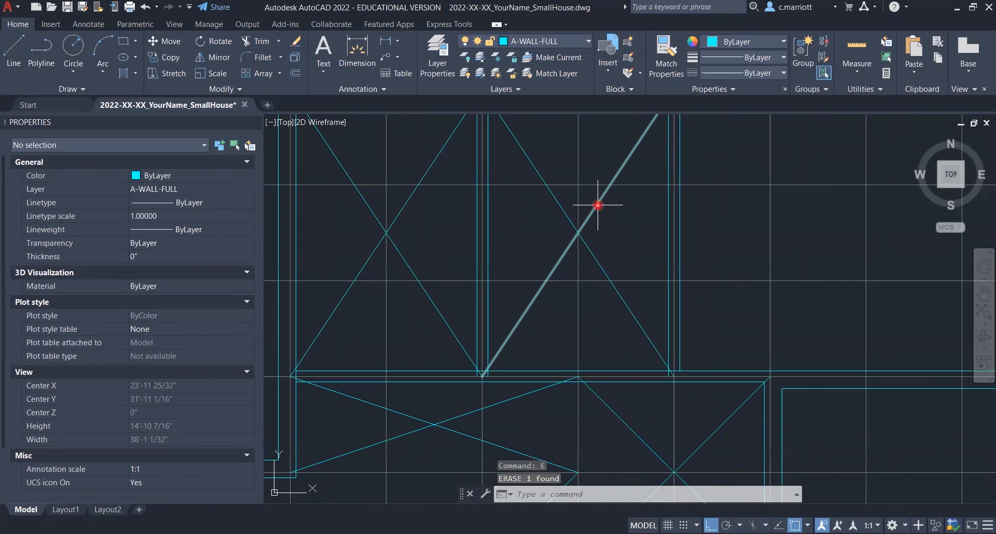
{"action": "left_click", "coordinate": [598, 205]}
{"action": "left_click", "coordinate": [558, 200]}
{"action": "left_click", "coordinate": [410, 196]}
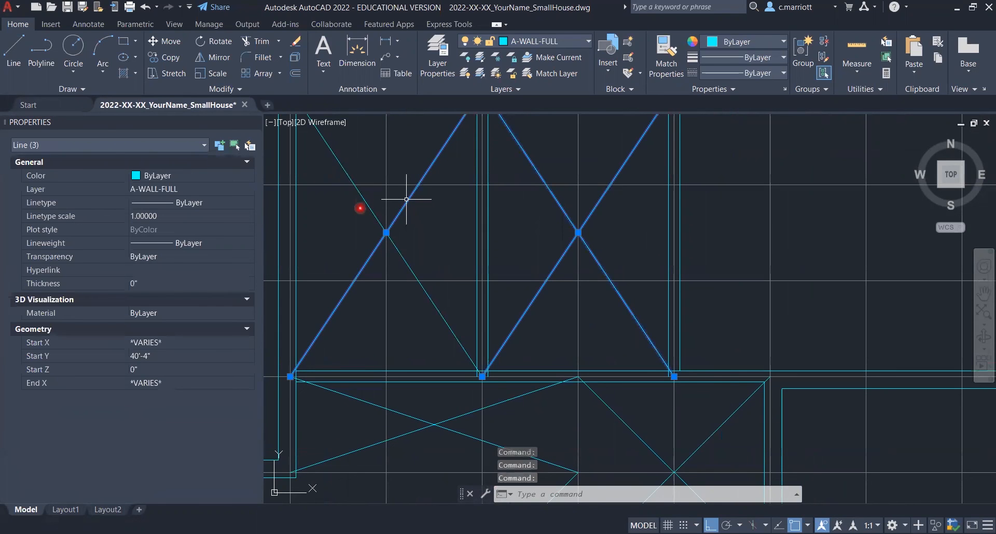
{"action": "type", "text": "E"}
{"action": "key", "text": "Return"}
Shorten the bathroom-side line of the bedroom partition to the south wall face and trim the wall line across the partition's end
{"action": "scroll", "coordinate": [527, 385], "scroll_direction": "up", "scroll_amount": 8}
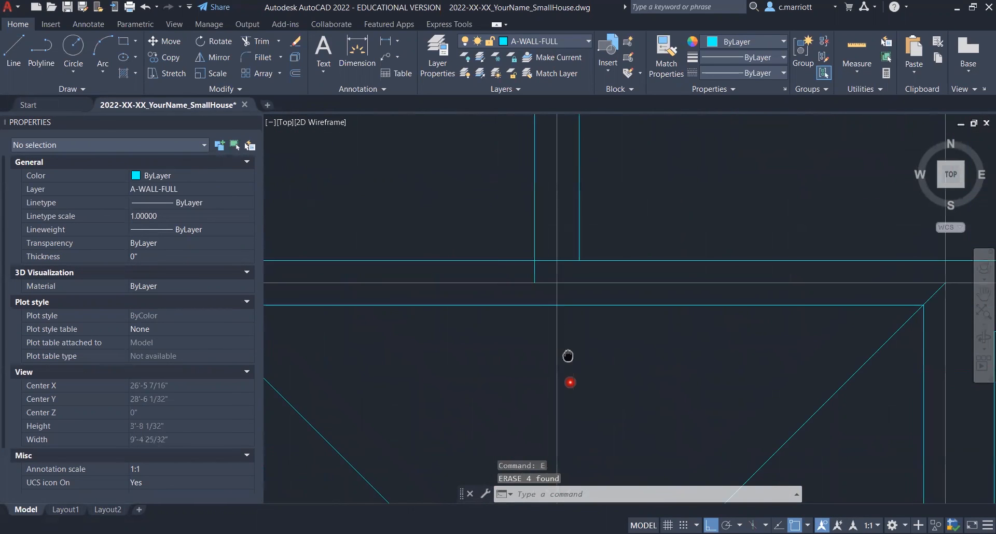
{"action": "left_click", "coordinate": [536, 299]}
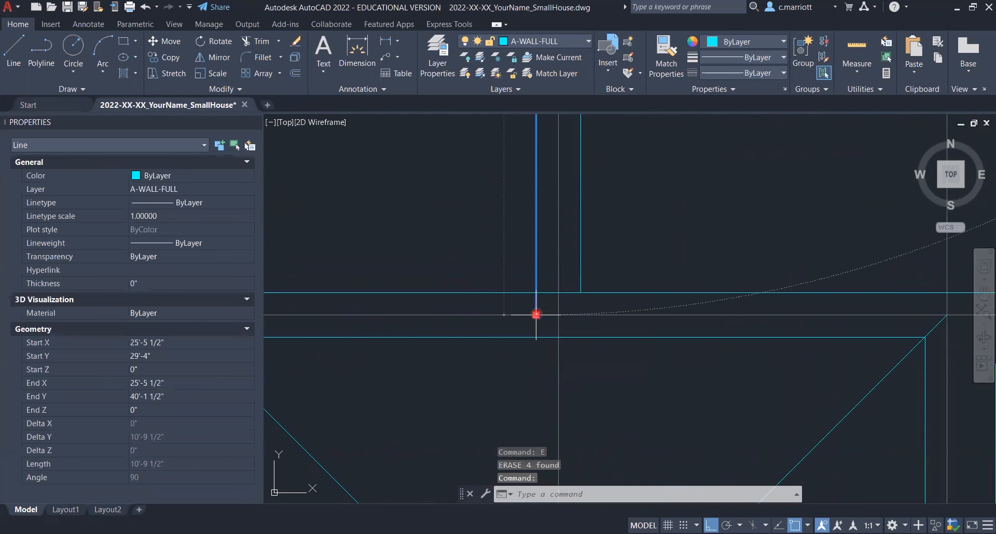
{"action": "left_click", "coordinate": [537, 315]}
{"action": "key", "text": "Escape"}
{"action": "key", "text": "Escape"}
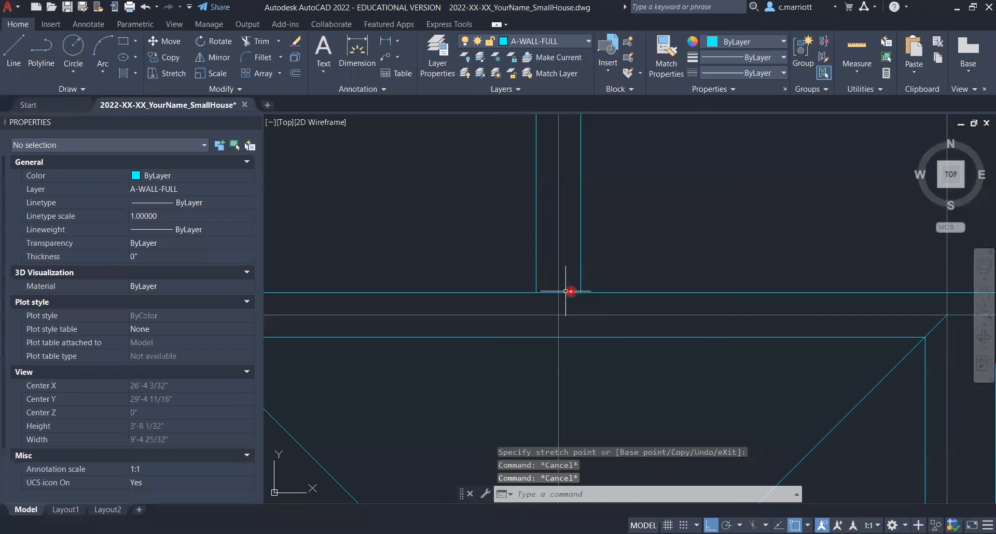
{"action": "left_click", "coordinate": [260, 44]}
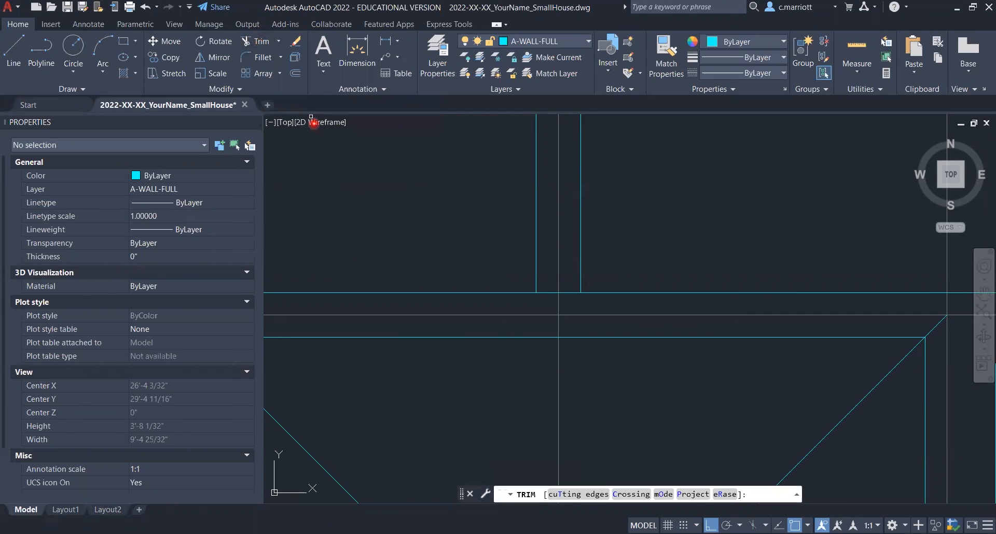
{"action": "scroll", "coordinate": [545, 331], "scroll_direction": "down", "scroll_amount": 6}
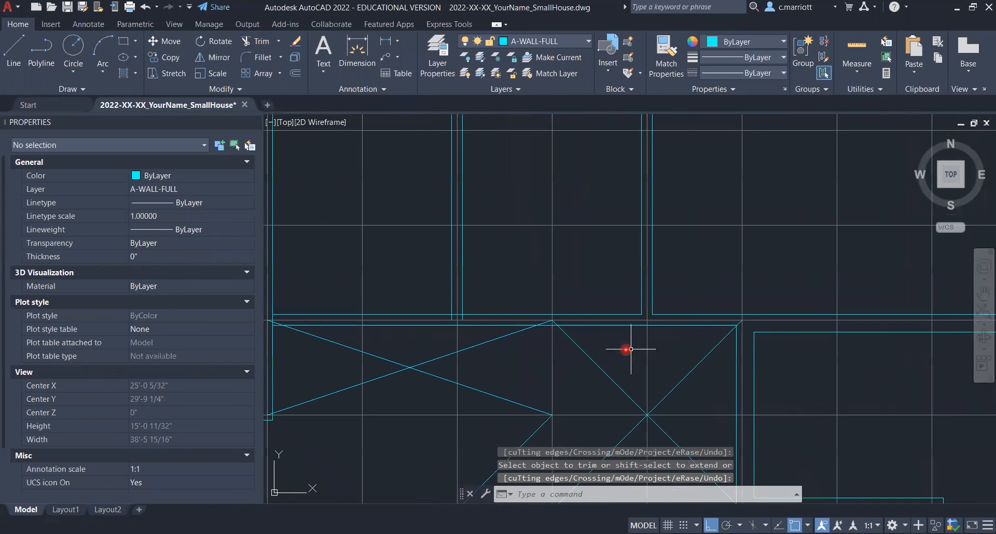
Trim the overlapping wall lines at the south and north ends of the partition between the two narrow rooms
{"action": "scroll", "coordinate": [631, 264], "scroll_direction": "up", "scroll_amount": 4}
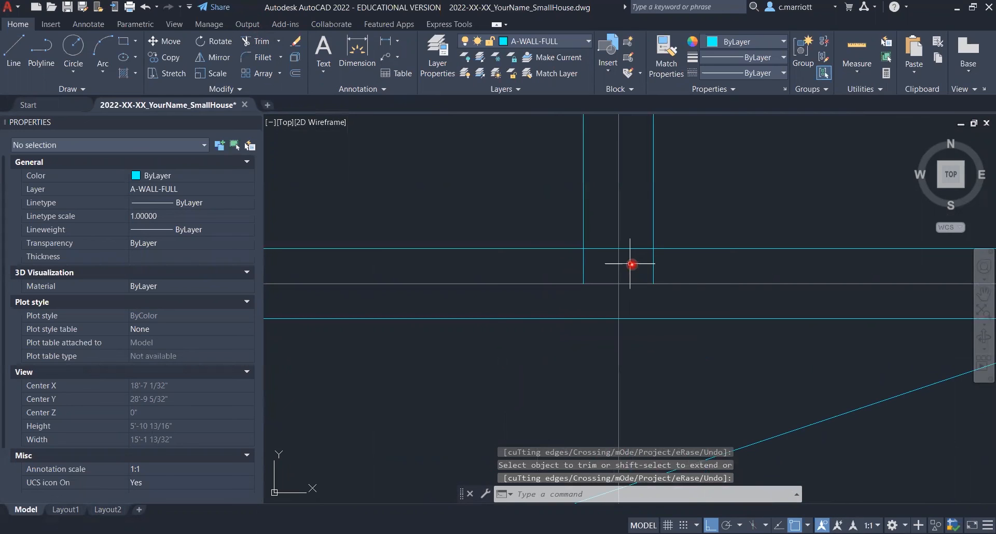
{"action": "scroll", "coordinate": [496, 376], "scroll_direction": "down", "scroll_amount": 8}
{"action": "middle_click_drag", "start_coordinate": [509, 247], "coordinate": [495, 372]}
{"action": "scroll", "coordinate": [659, 256], "scroll_direction": "up", "scroll_amount": 4}
{"action": "middle_click_drag", "start_coordinate": [335, 215], "coordinate": [527, 242]}
{"action": "scroll", "coordinate": [484, 237], "scroll_direction": "up", "scroll_amount": 4}
{"action": "scroll", "coordinate": [485, 237], "scroll_direction": "up", "scroll_amount": 2}
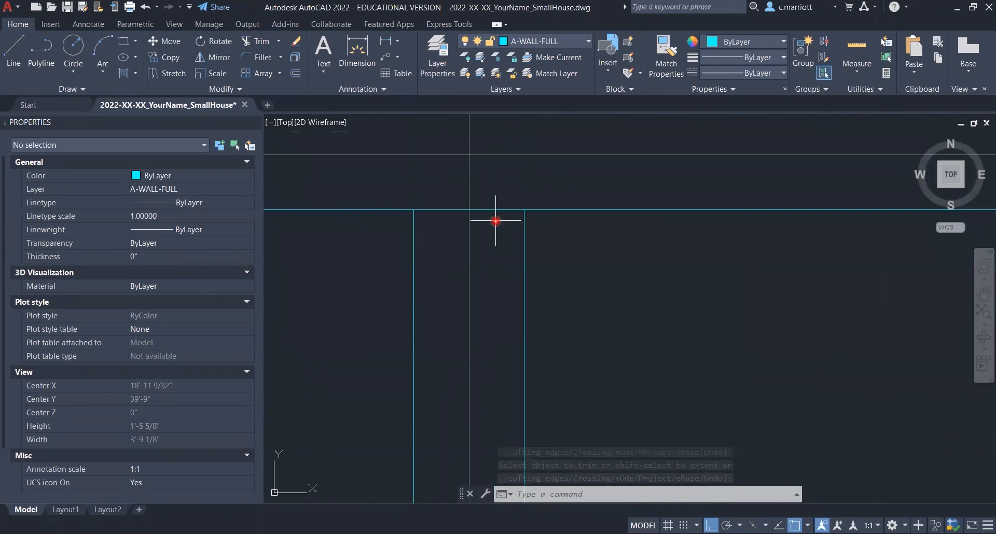
{"action": "scroll", "coordinate": [475, 318], "scroll_direction": "down", "scroll_amount": 10}
Trim the exterior wall's inner line between the paired interior wall lines at their west end
{"action": "middle_click_drag", "start_coordinate": [431, 398], "coordinate": [528, 242]}
{"action": "middle_click_drag", "start_coordinate": [483, 318], "coordinate": [497, 269]}
{"action": "scroll", "coordinate": [410, 394], "scroll_direction": "up", "scroll_amount": 6}
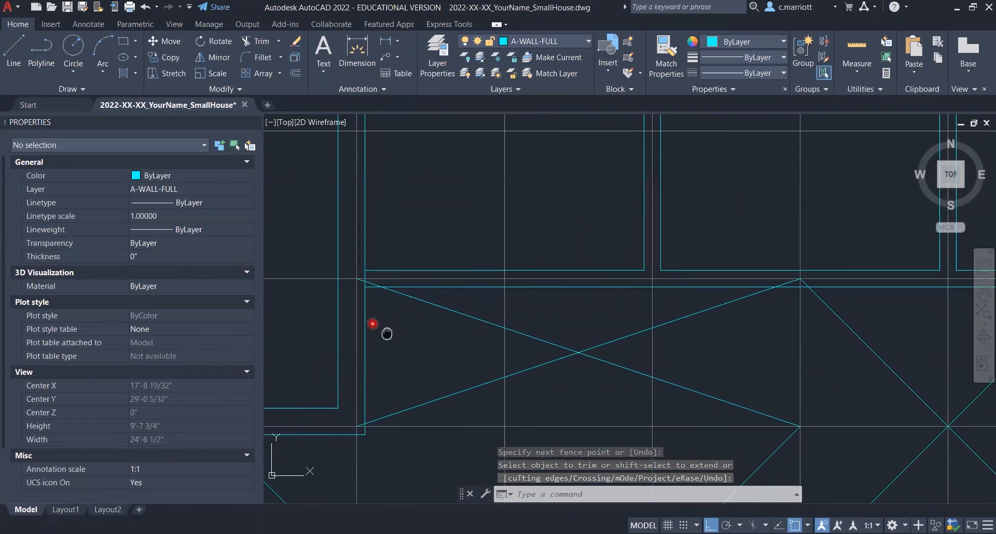
{"action": "middle_click_drag", "start_coordinate": [467, 321], "coordinate": [428, 295]}
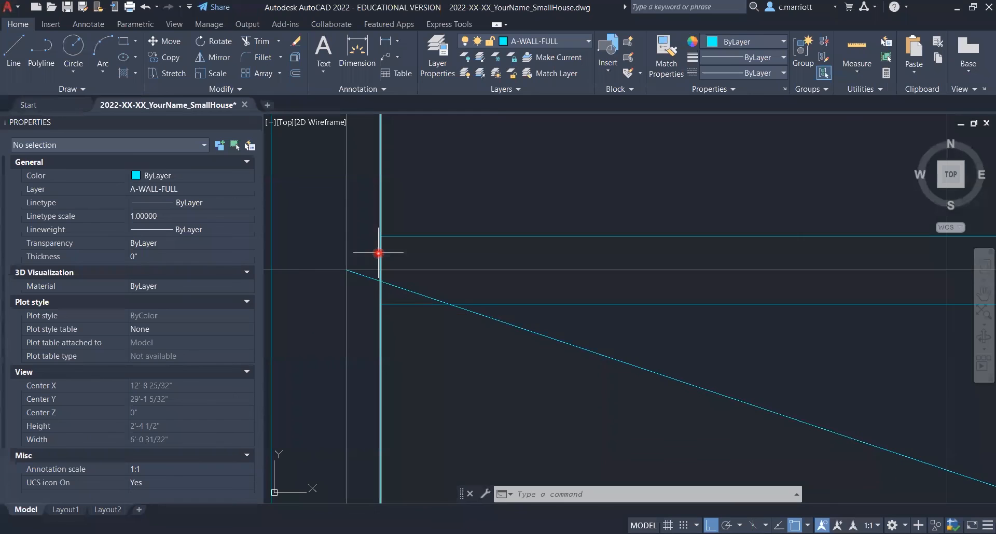
{"action": "scroll", "coordinate": [379, 253], "scroll_direction": "down", "scroll_amount": 8}
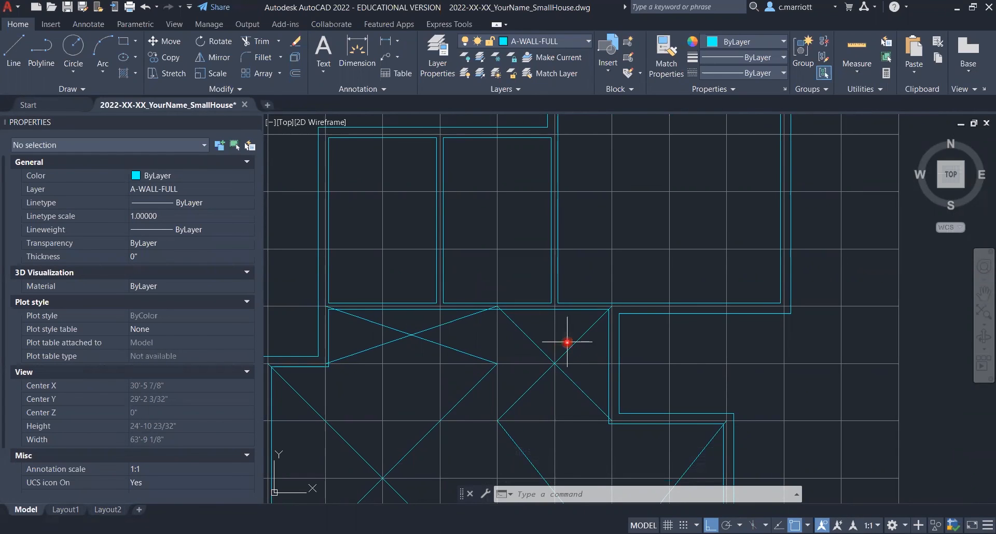
Draw a horizontal centerline along the gridline from the vestibule's southwest corner to its southeast corner
{"action": "scroll", "coordinate": [568, 363], "scroll_direction": "down", "scroll_amount": 3}
{"action": "scroll", "coordinate": [491, 326], "scroll_direction": "up", "scroll_amount": 3}
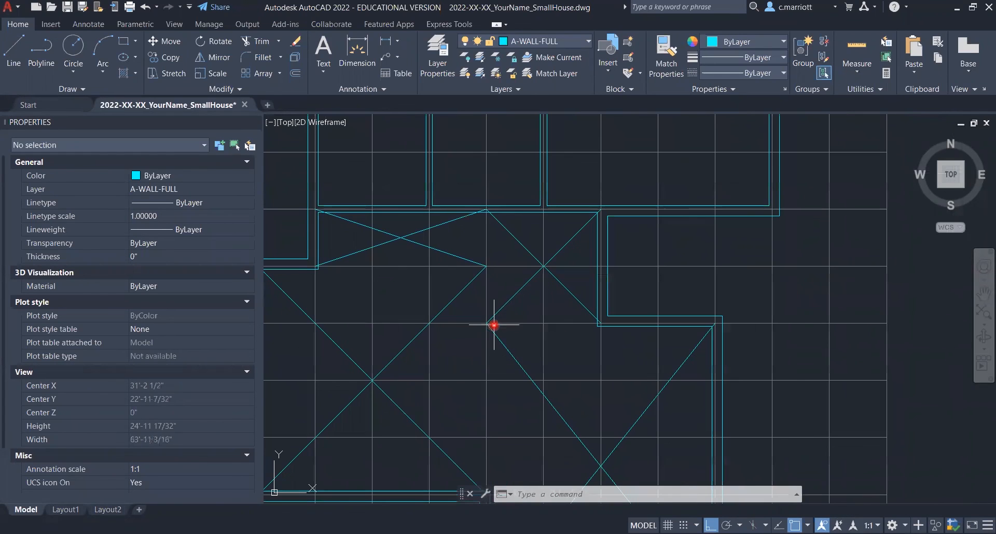
{"action": "middle_click_drag", "start_coordinate": [422, 287], "coordinate": [446, 278]}
{"action": "middle_click_drag", "start_coordinate": [507, 329], "coordinate": [475, 284]}
{"action": "scroll", "coordinate": [576, 283], "scroll_direction": "up", "scroll_amount": 2}
{"action": "scroll", "coordinate": [591, 270], "scroll_direction": "up", "scroll_amount": 2}
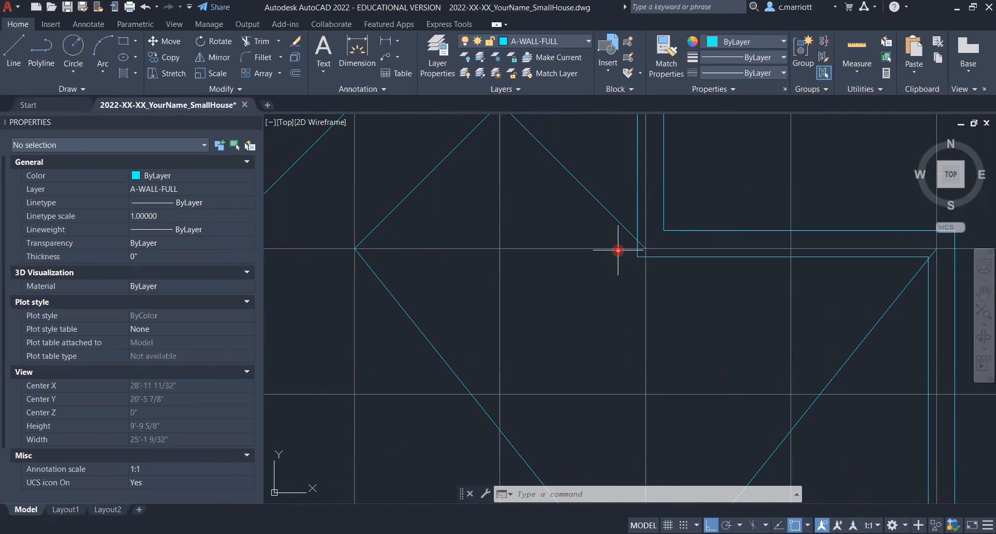
{"action": "scroll", "coordinate": [406, 261], "scroll_direction": "down", "scroll_amount": 2}
{"action": "key", "text": "Escape"}
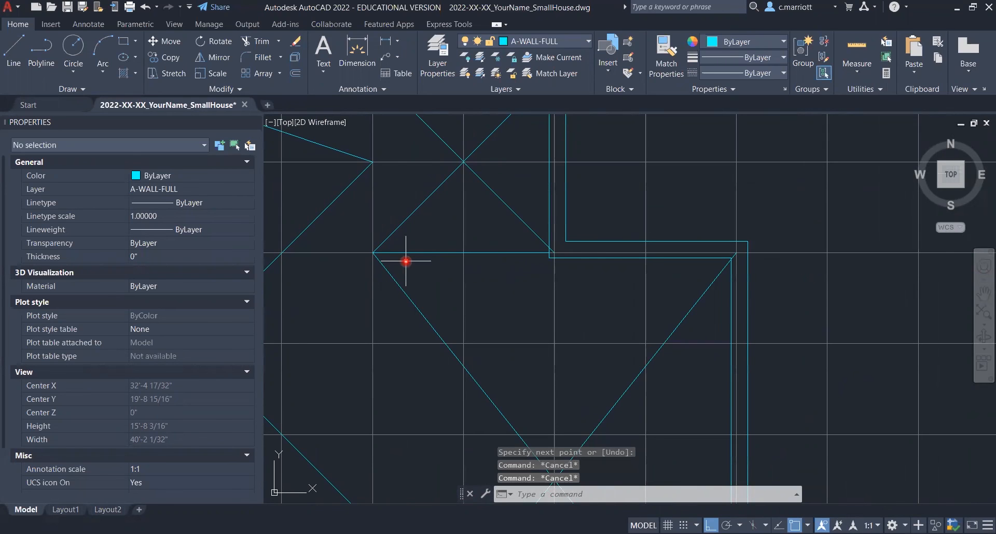
Offset the vestibule's south centerline 2 1/2 inches north and stretch the inner wall line below it west past the vestibule's southwest corner
{"action": "left_click", "coordinate": [590, 258]}
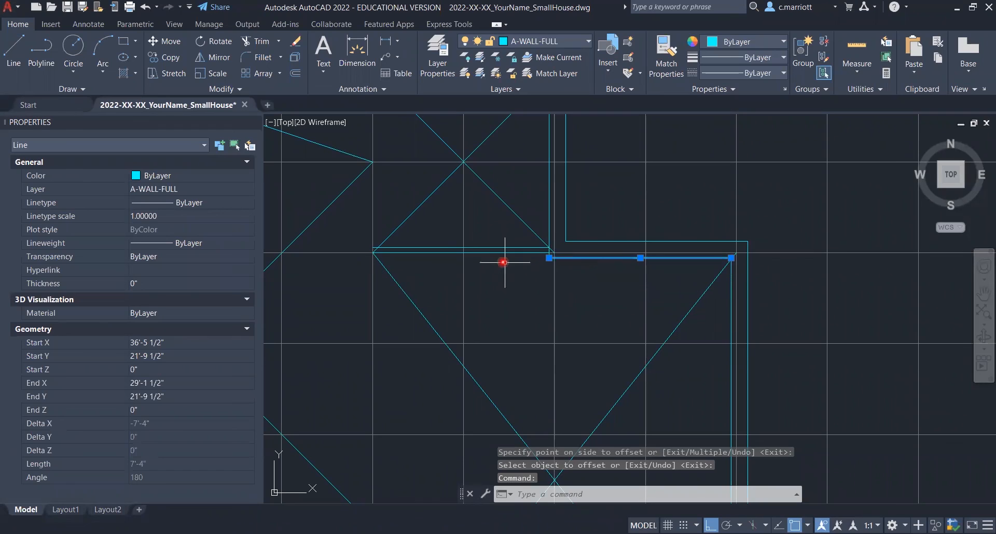
{"action": "left_click", "coordinate": [549, 258]}
{"action": "key", "text": "Escape"}
{"action": "key", "text": "Escape"}
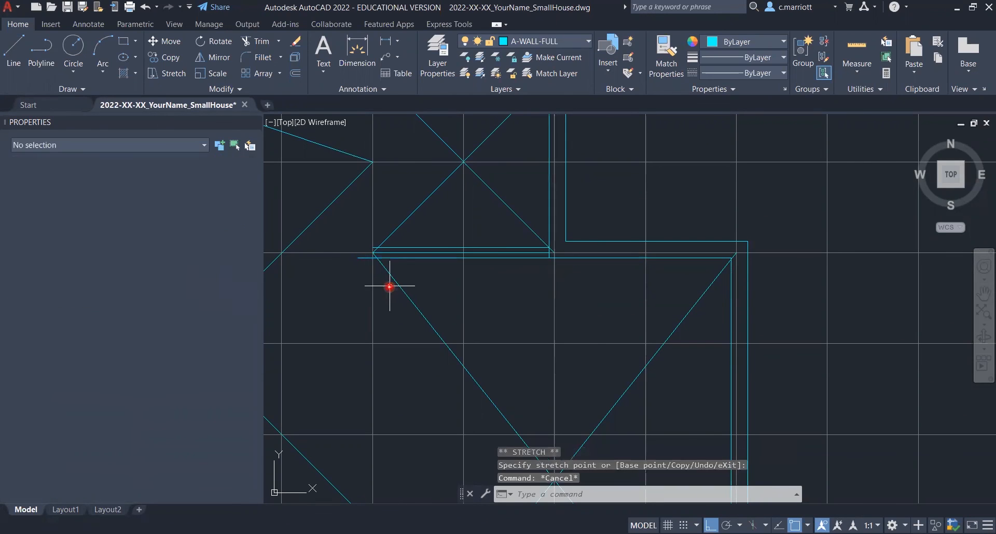
Shorten the vestibule's east wall line to end at the offset line on its south side
{"action": "scroll", "coordinate": [556, 267], "scroll_direction": "up", "scroll_amount": 5}
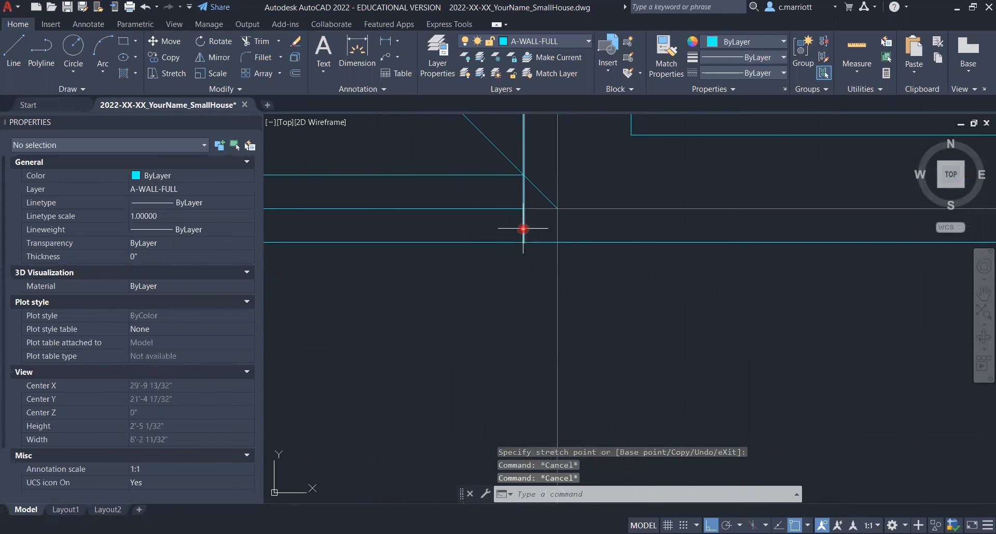
{"action": "left_click", "coordinate": [524, 222]}
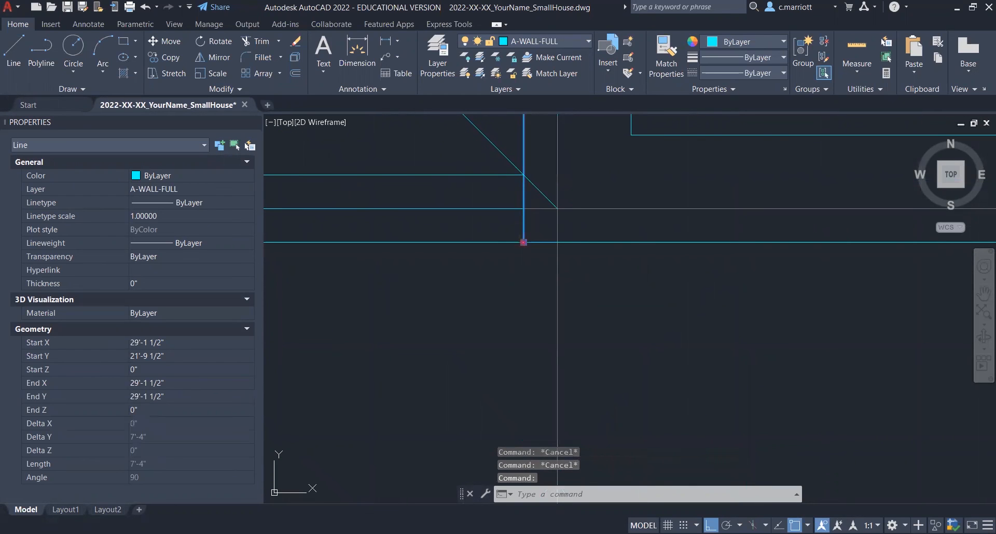
{"action": "left_click", "coordinate": [524, 242]}
{"action": "key", "text": "Escape"}
{"action": "key", "text": "Escape"}
{"action": "scroll", "coordinate": [506, 244], "scroll_direction": "down", "scroll_amount": 5}
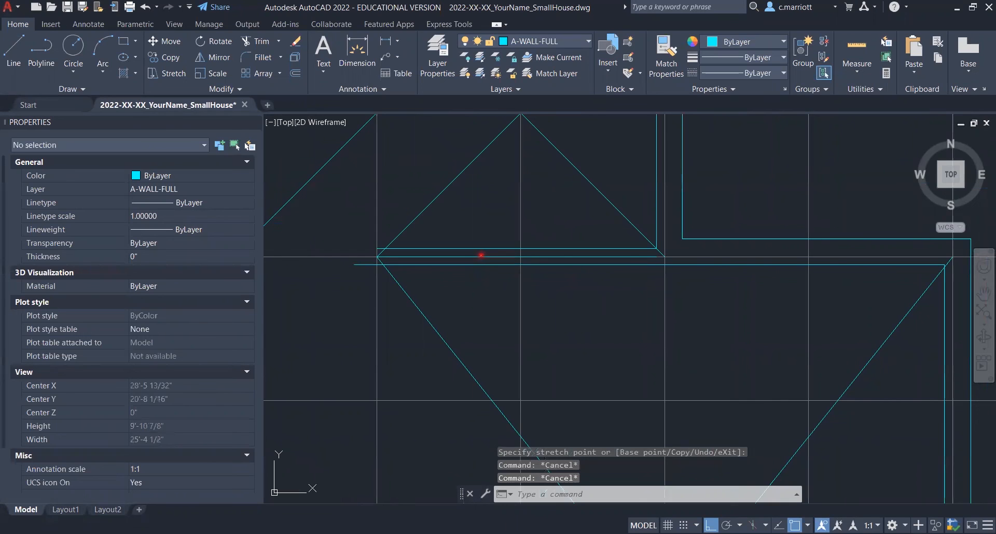
Erase the vestibule's south centerline between the paired interior wall lines
{"action": "left_click", "coordinate": [481, 255]}
{"action": "type", "text": "e"}
{"action": "key", "text": "Return"}
{"action": "scroll", "coordinate": [481, 255], "scroll_direction": "down", "scroll_amount": 2}
{"action": "middle_click_drag", "start_coordinate": [449, 293], "coordinate": [554, 307]}
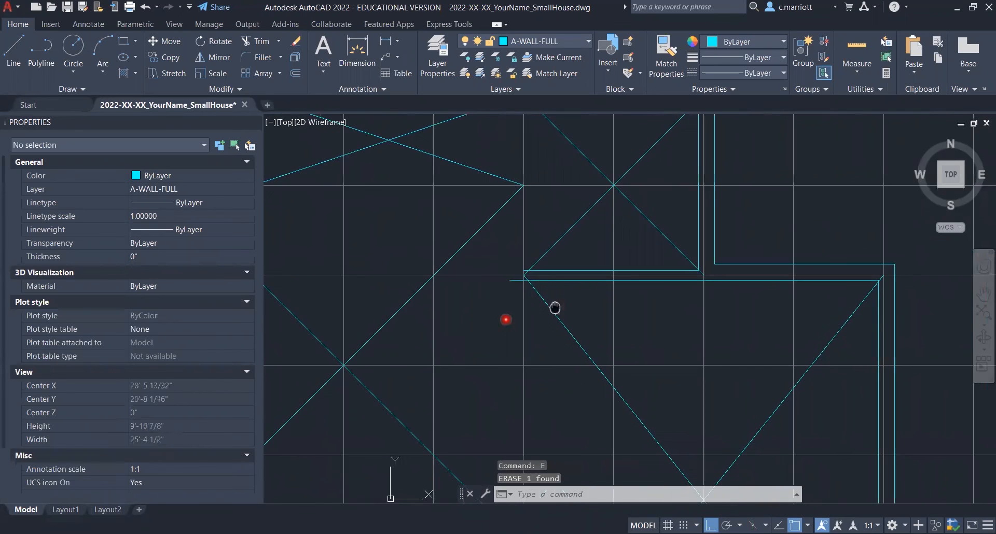
{"action": "mouse_move", "coordinate": [480, 324]}
{"action": "middle_mouse_down"}
{"action": "mouse_move", "coordinate": [597, 327]}
{"action": "mouse_move", "coordinate": [627, 342]}
{"action": "middle_mouse_up"}
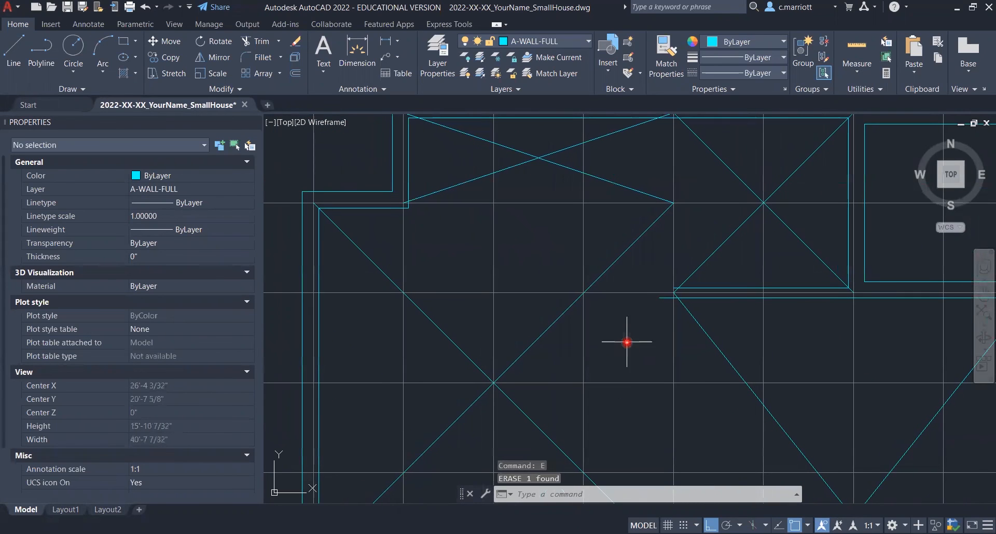
Stretch the west ends of both wall lines south of the vestibule to the southwest room's west inner wall line
{"action": "left_click", "coordinate": [660, 298]}
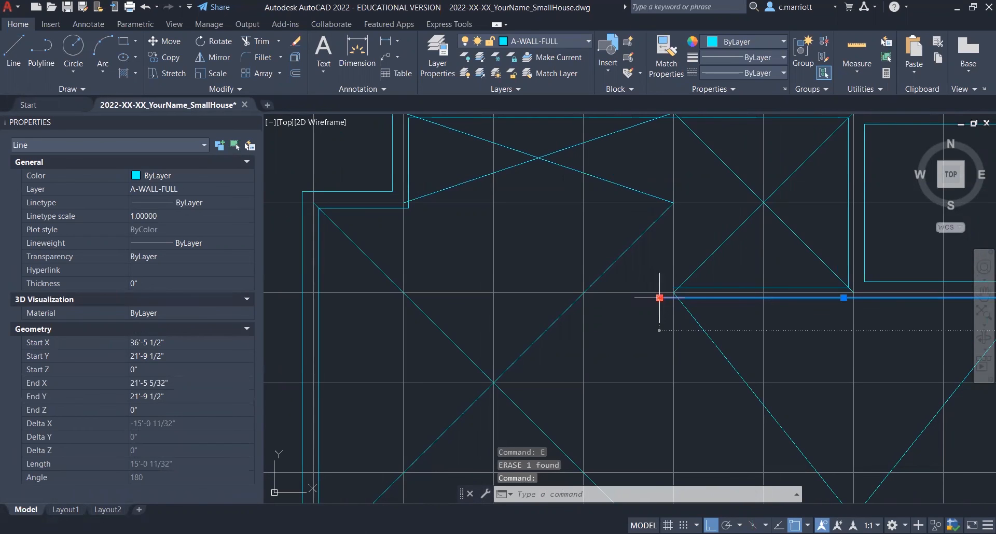
{"action": "key", "text": "Escape"}
{"action": "key", "text": "Escape"}
{"action": "left_click", "coordinate": [710, 288]}
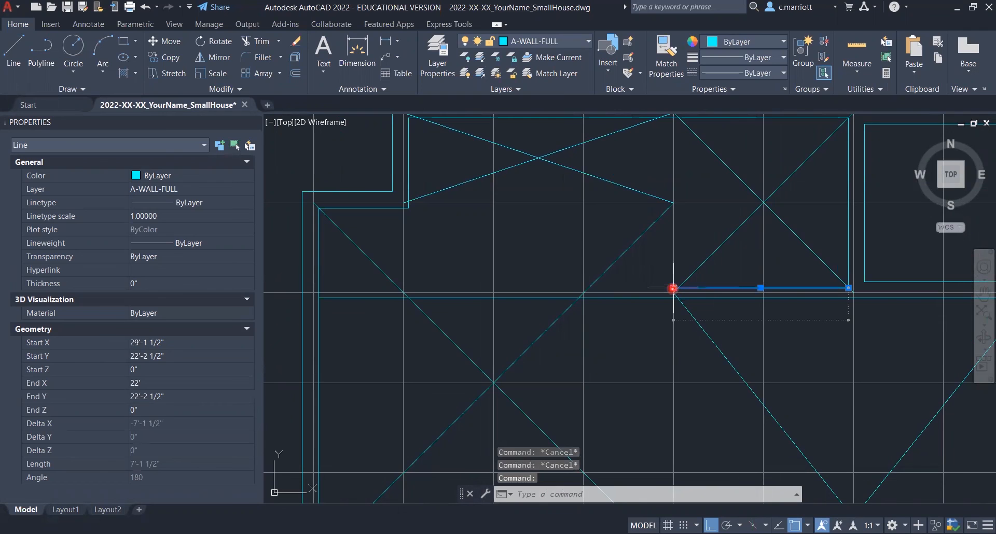
{"action": "mouse_move", "coordinate": [520, 299]}
{"action": "middle_mouse_down"}
{"action": "mouse_move", "coordinate": [465, 401]}
{"action": "mouse_move", "coordinate": [485, 395]}
{"action": "mouse_move", "coordinate": [450, 252]}
{"action": "middle_mouse_up"}
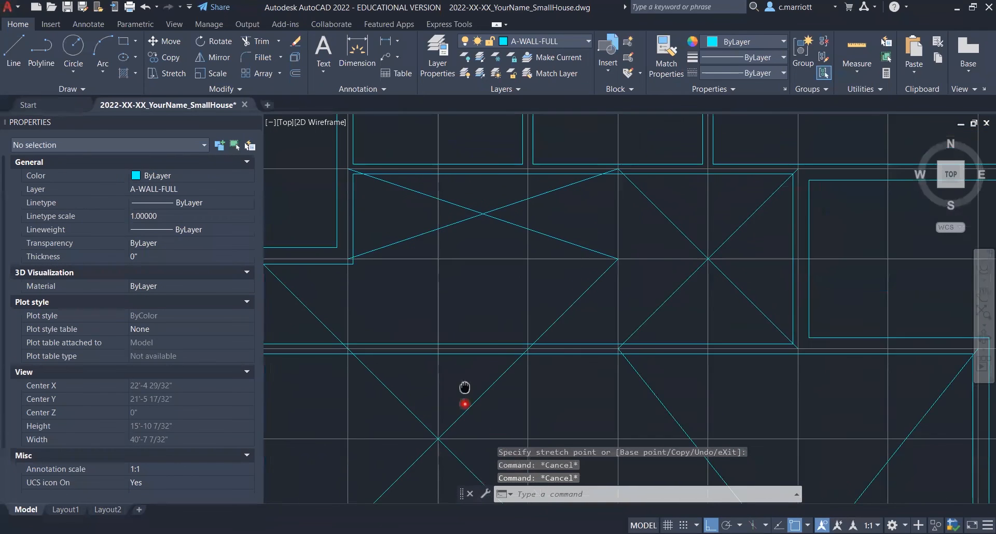
{"action": "scroll", "coordinate": [488, 386], "scroll_direction": "down", "scroll_amount": 5}
{"action": "scroll", "coordinate": [455, 284], "scroll_direction": "up", "scroll_amount": 5}
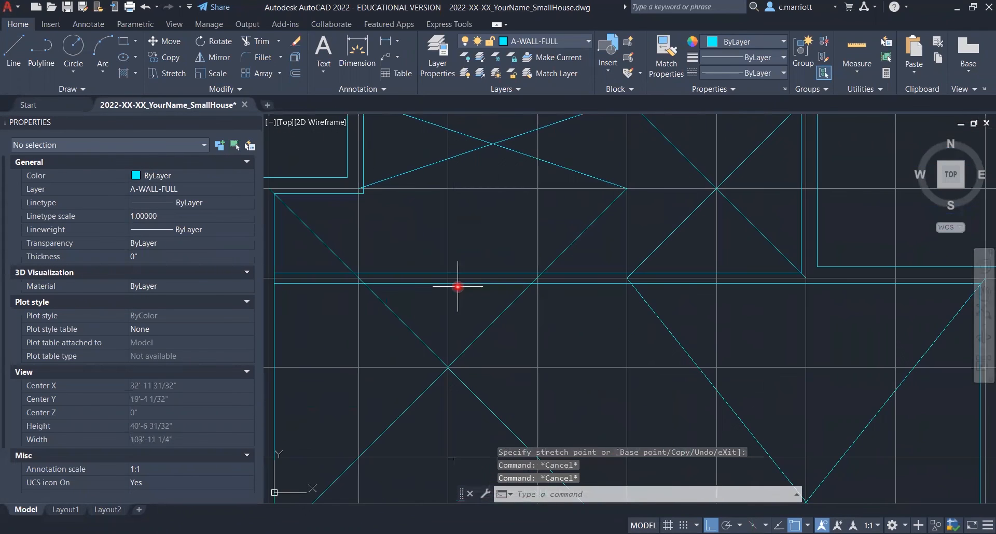
Shorten both wall lines south of the vestibule so their west ends stop at the gridline through its southwest corner
{"action": "left_click", "coordinate": [314, 283]}
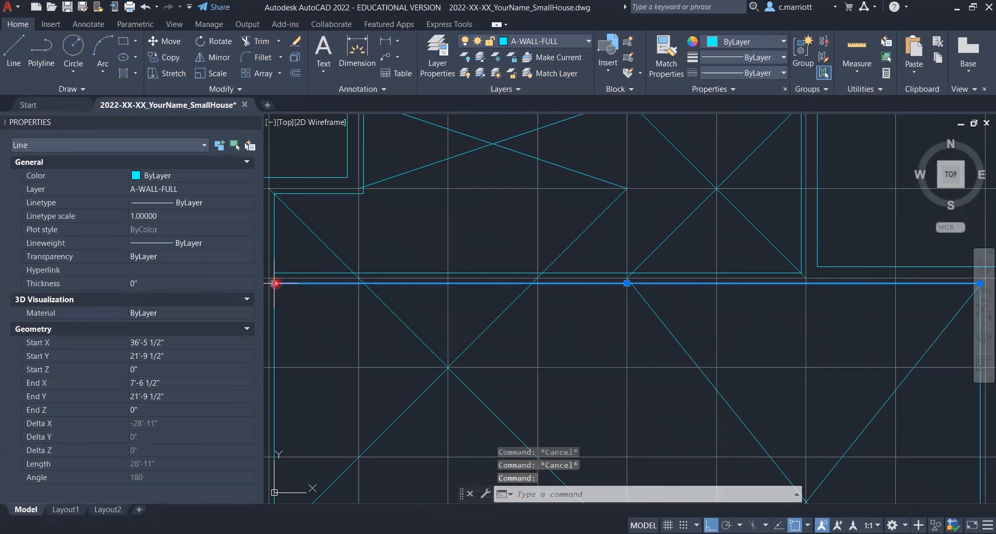
{"action": "left_click", "coordinate": [275, 283]}
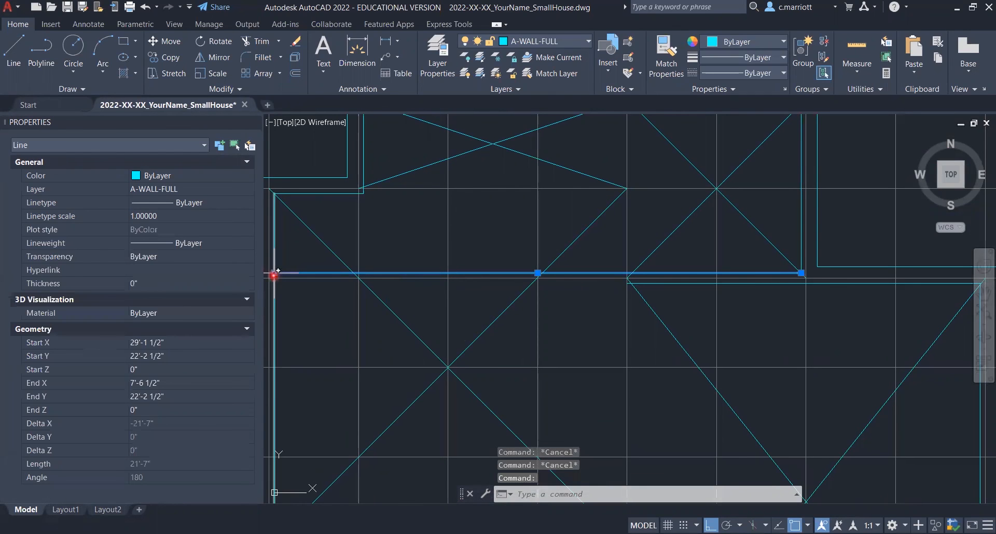
{"action": "middle_click_drag", "start_coordinate": [638, 285], "coordinate": [545, 390]}
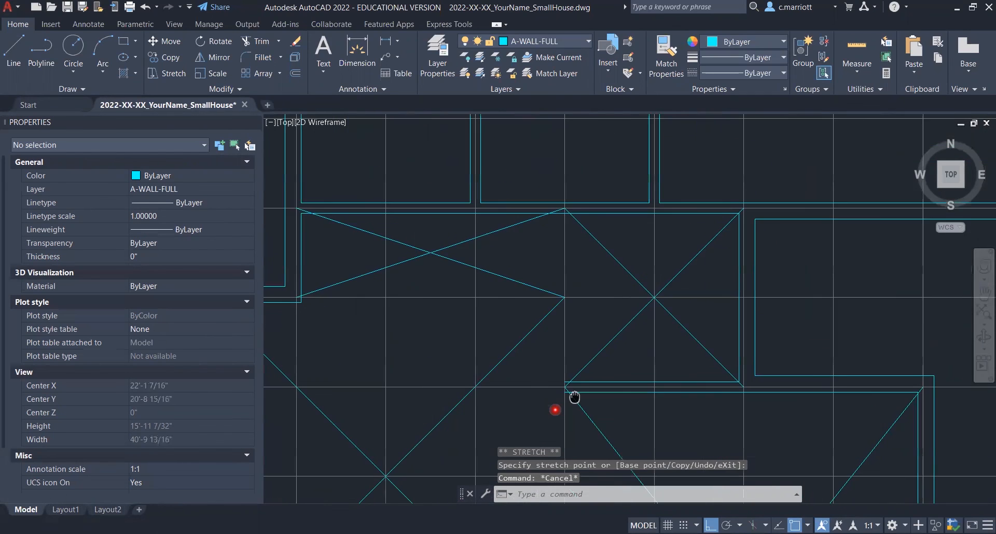
Offset a vertical centerline at the vestibule's west side 2 1/2 inches both ways, and fillet the west line with the southwest room's north wall line
{"action": "scroll", "coordinate": [545, 390], "scroll_direction": "up", "scroll_amount": 2}
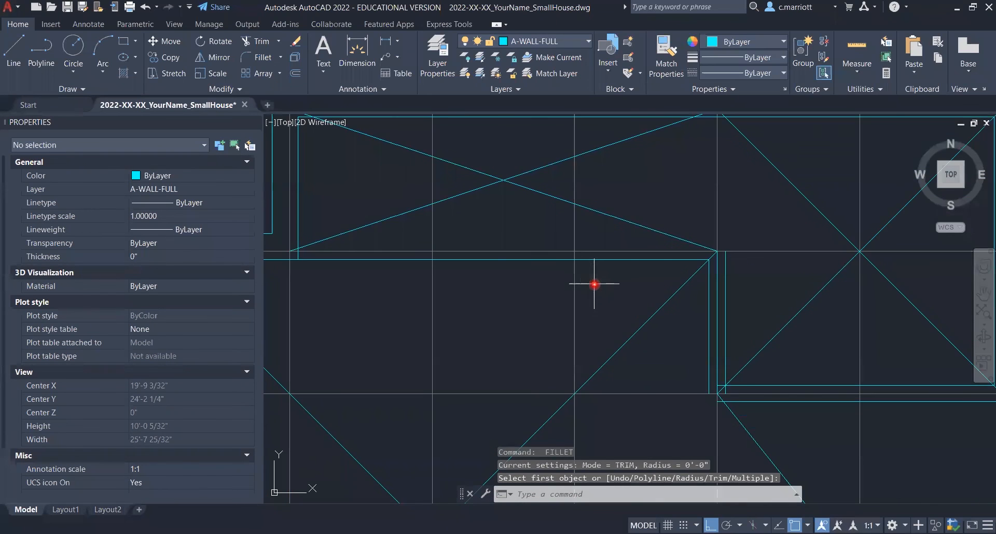
{"action": "middle_click_drag", "start_coordinate": [594, 284], "coordinate": [701, 367]}
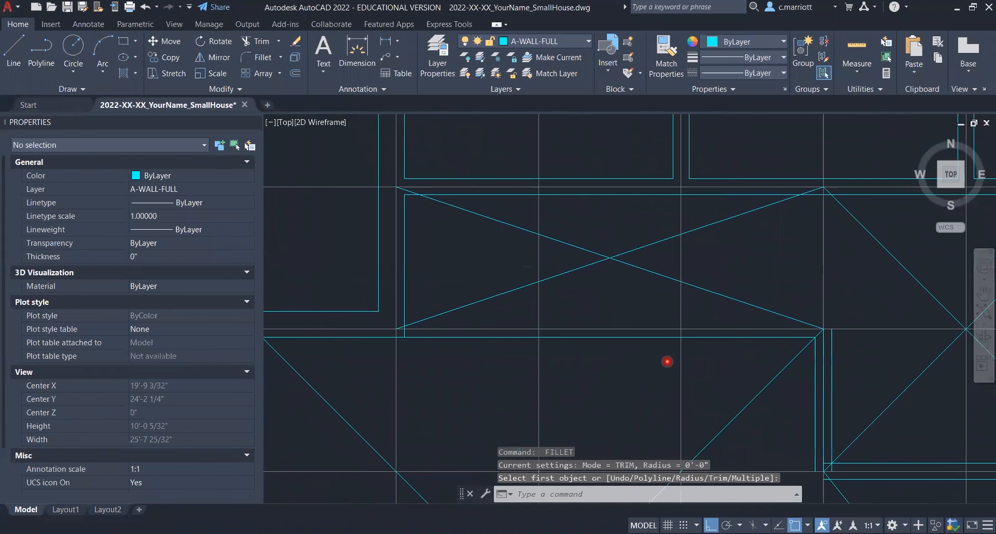
{"action": "key", "text": "Escape"}
{"action": "key", "text": "Escape"}
{"action": "key", "text": "Escape"}
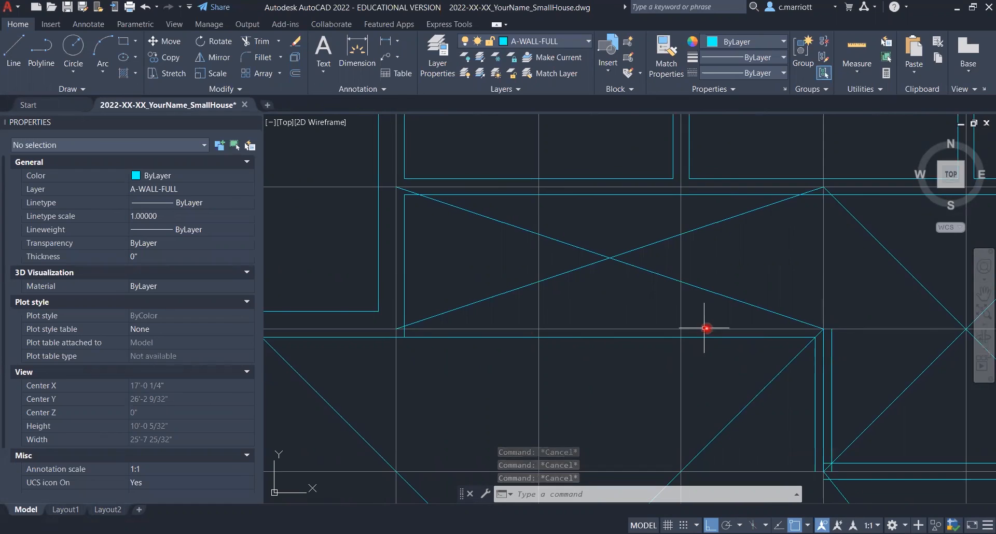
Offset the southwest room's north wall line 5 inches north to form the corridor's south wall line
{"action": "middle_click_drag", "start_coordinate": [578, 340], "coordinate": [519, 360]}
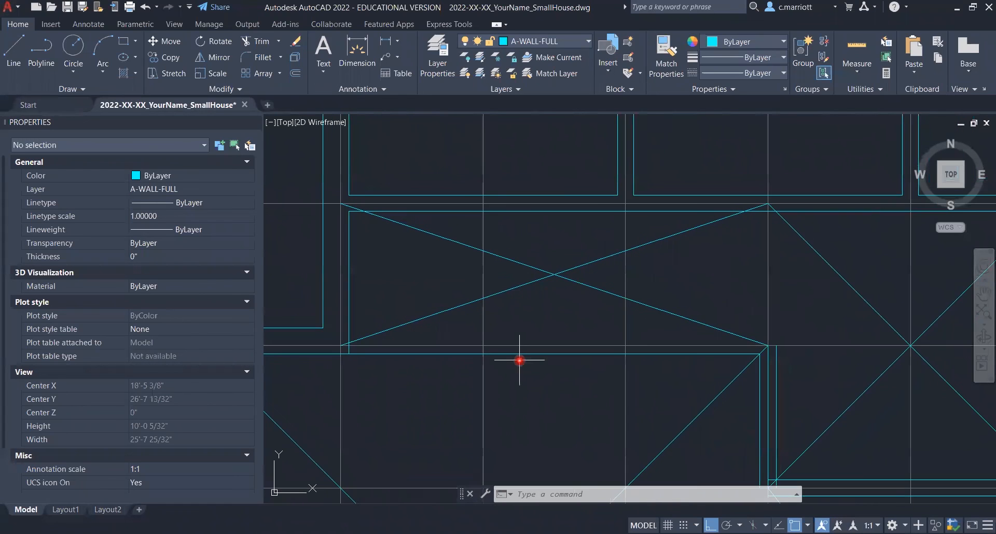
{"action": "type", "text": "O"}
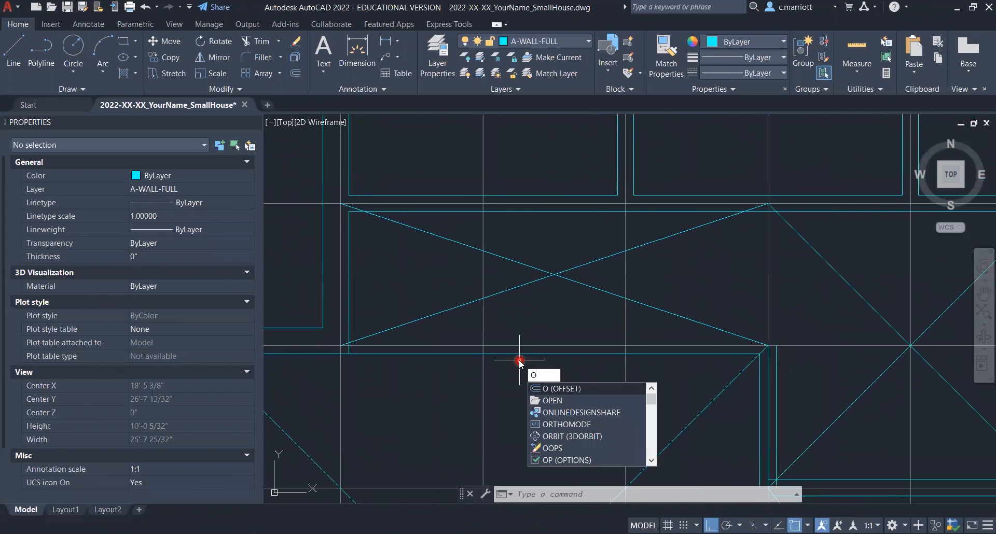
{"action": "key", "text": "Return"}
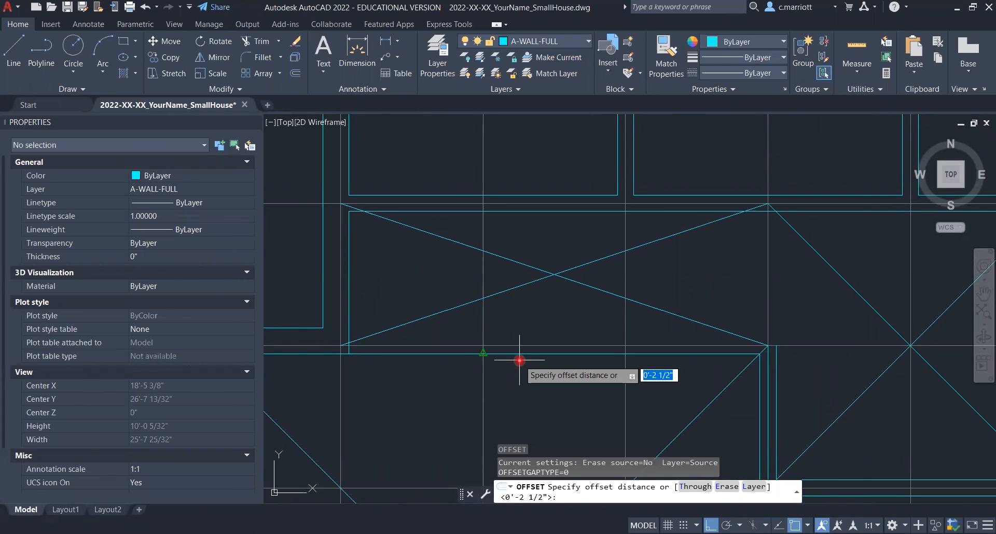
{"action": "type", "text": "5"}
{"action": "key", "text": "Return"}
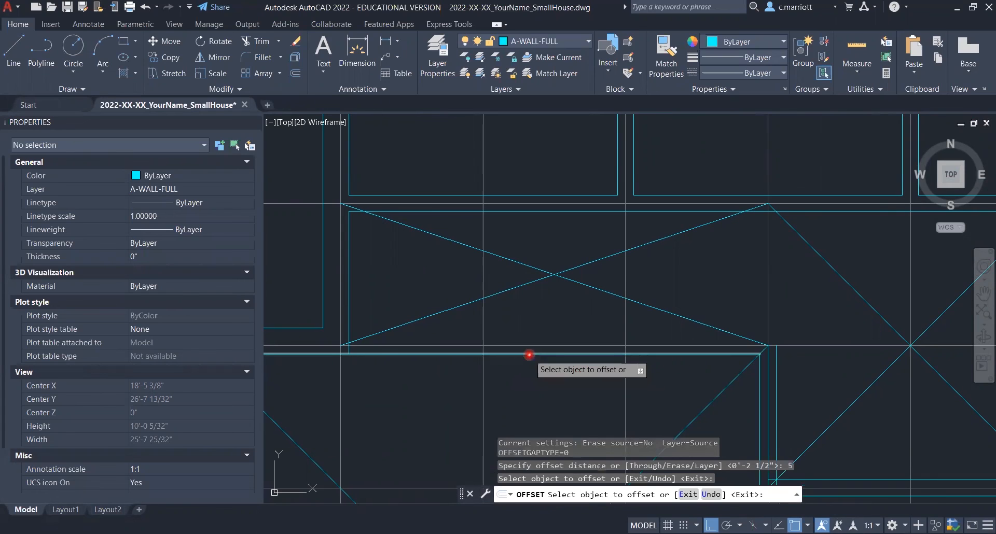
{"action": "left_click", "coordinate": [530, 355]}
{"action": "left_click", "coordinate": [340, 342]}
Fillet the corridor's south wall line with its west wall line and with the short vertical wall's east line
{"action": "scroll", "coordinate": [332, 344], "scroll_direction": "up", "scroll_amount": 3}
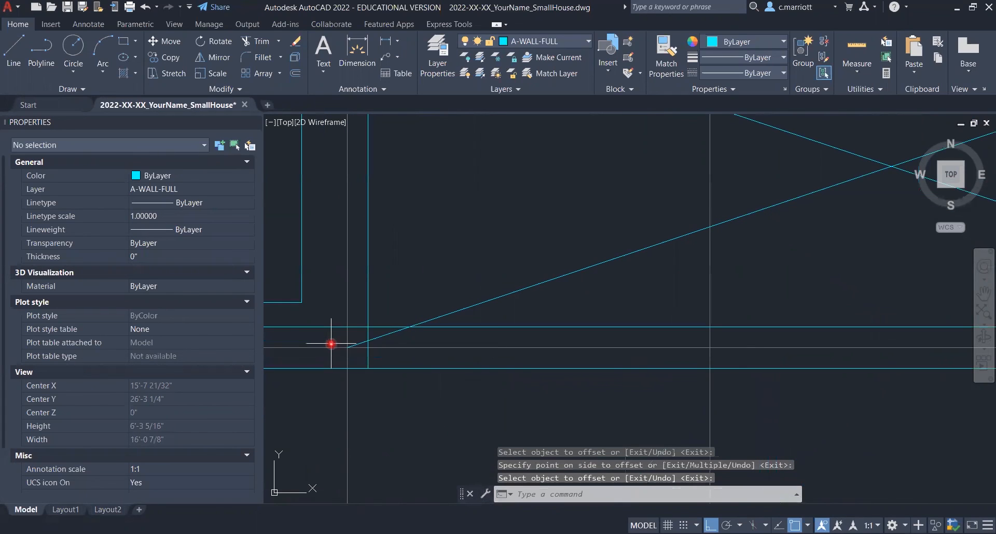
{"action": "key", "text": "Escape"}
{"action": "type", "text": "f"}
{"action": "key", "text": "Return"}
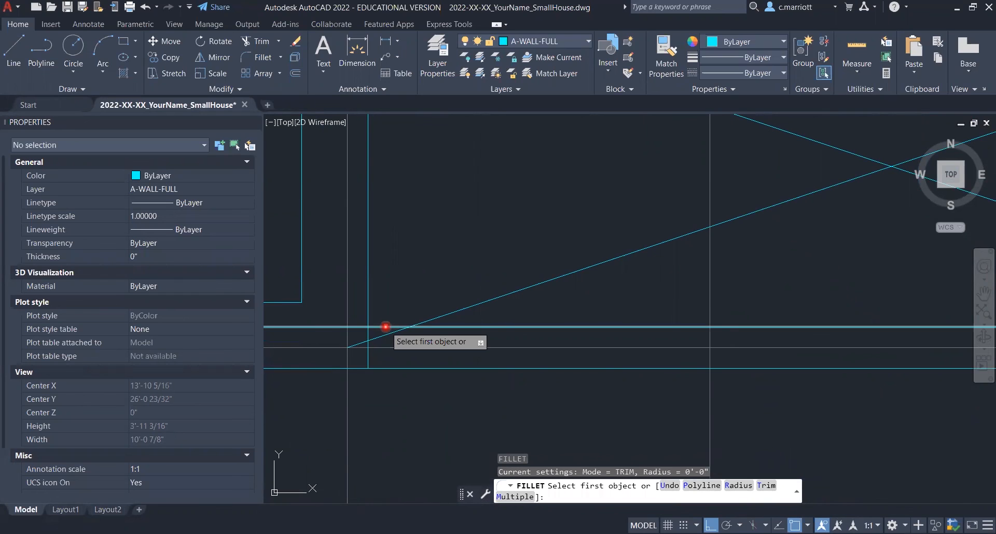
{"action": "type", "text": "f"}
{"action": "key", "text": "Return"}
{"action": "left_click", "coordinate": [369, 305]}
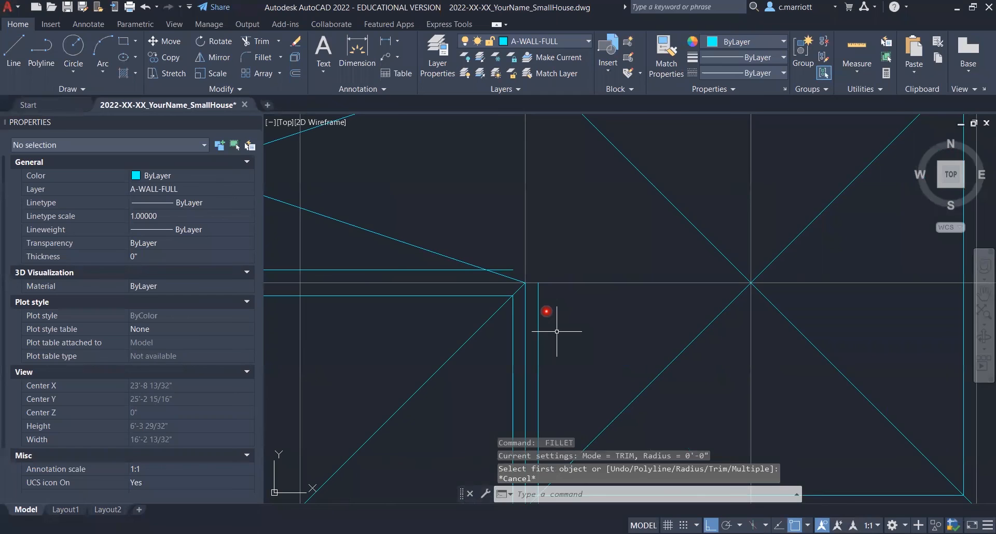
{"action": "key", "text": "Escape"}
{"action": "key", "text": "Escape"}
Erase the diagonal lines crossing the corridor and the vestibule
{"action": "scroll", "coordinate": [493, 289], "scroll_direction": "down", "scroll_amount": 5}
{"action": "left_click", "coordinate": [492, 289]}
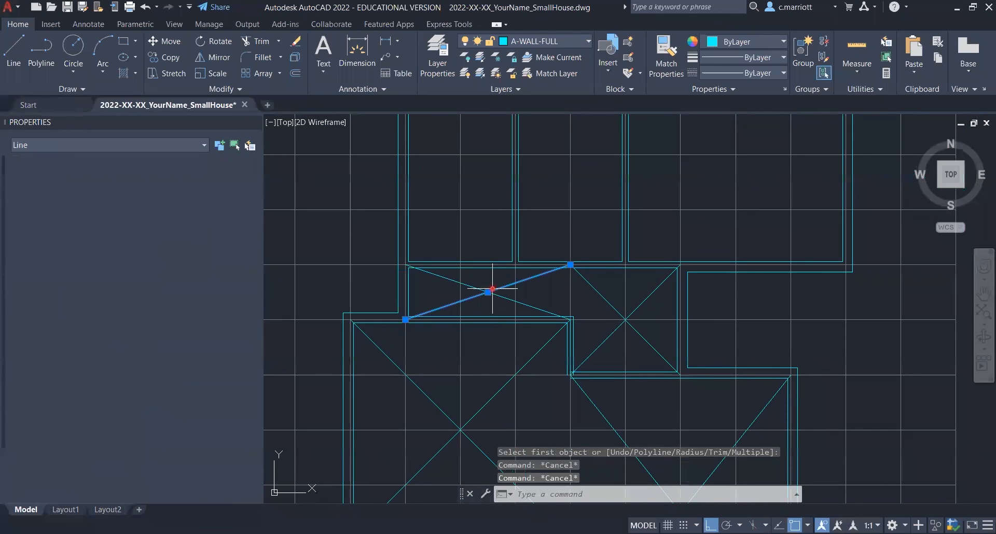
{"action": "type", "text": "e"}
{"action": "key", "text": "Return"}
{"action": "left_click", "coordinate": [605, 300]}
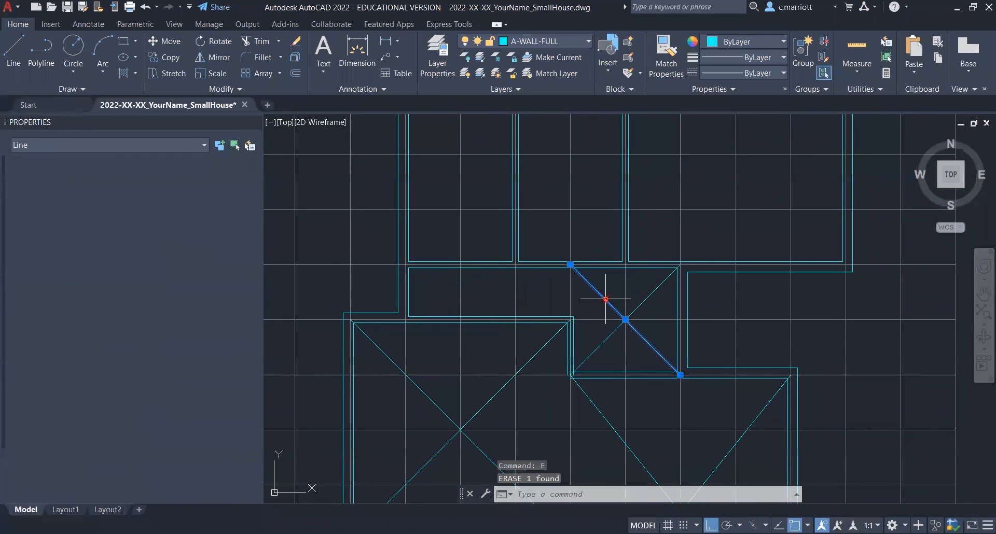
{"action": "key", "text": "Delete"}
Erase the short vertical wall's centerline southwest of the vestibule and the southeast room's diagonal from its northeast corner
{"action": "scroll", "coordinate": [578, 283], "scroll_direction": "up", "scroll_amount": 4}
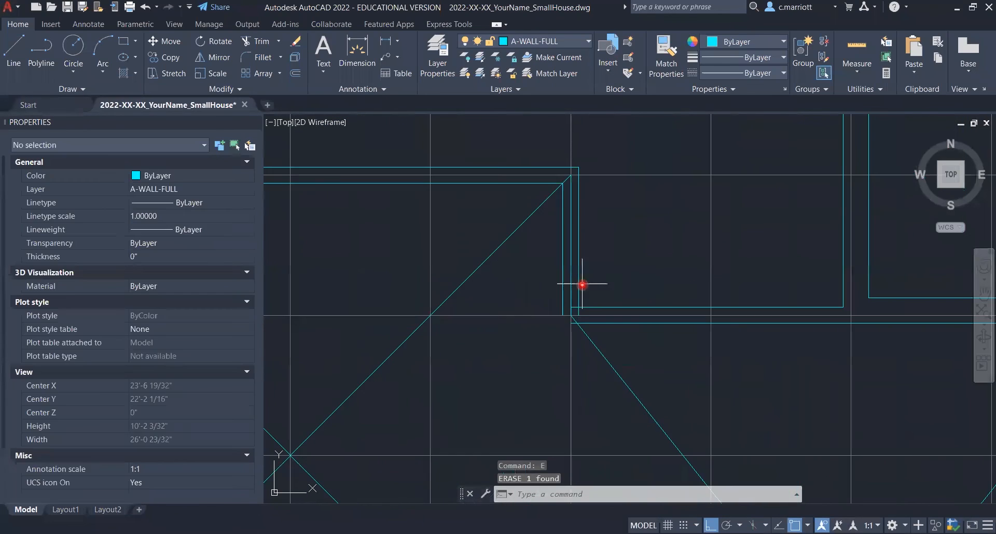
{"action": "left_click", "coordinate": [571, 282]}
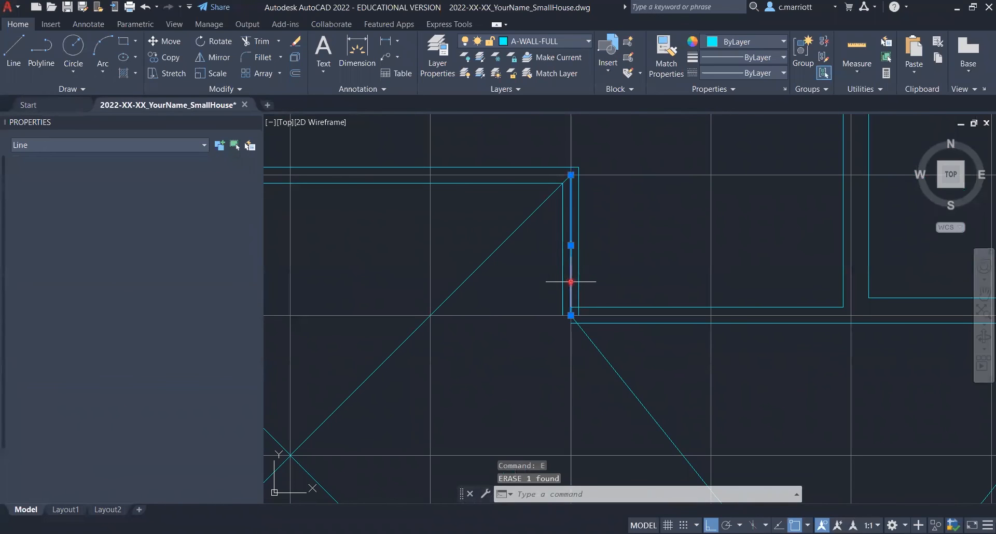
{"action": "key", "text": "Escape"}
{"action": "scroll", "coordinate": [570, 283], "scroll_direction": "down", "scroll_amount": 4}
{"action": "left_click", "coordinate": [697, 351]}
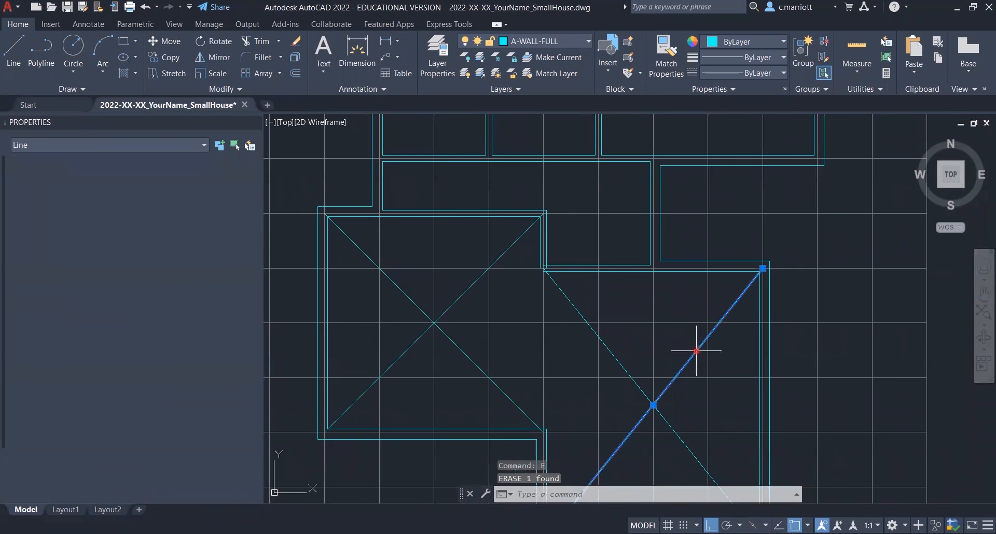
{"action": "type", "text": "e"}
{"action": "key", "text": "Return"}
Fillet the interior wall lines at the vestibule's southwest corner and along the southwest room's east wall into closed corners
{"action": "middle_click_drag", "start_coordinate": [582, 368], "coordinate": [570, 285]}
{"action": "middle_click_drag", "start_coordinate": [499, 258], "coordinate": [518, 265]}
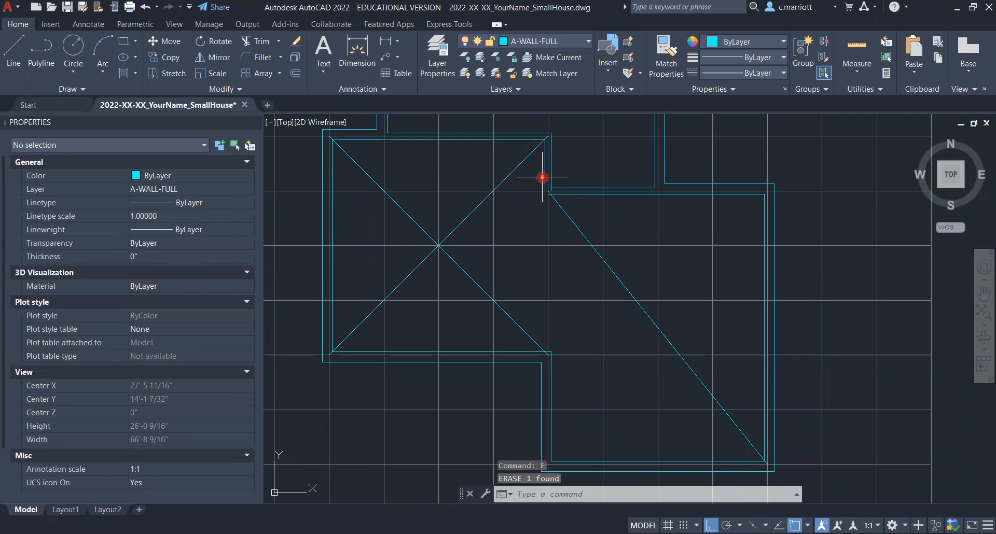
{"action": "scroll", "coordinate": [542, 178], "scroll_direction": "up", "scroll_amount": 8}
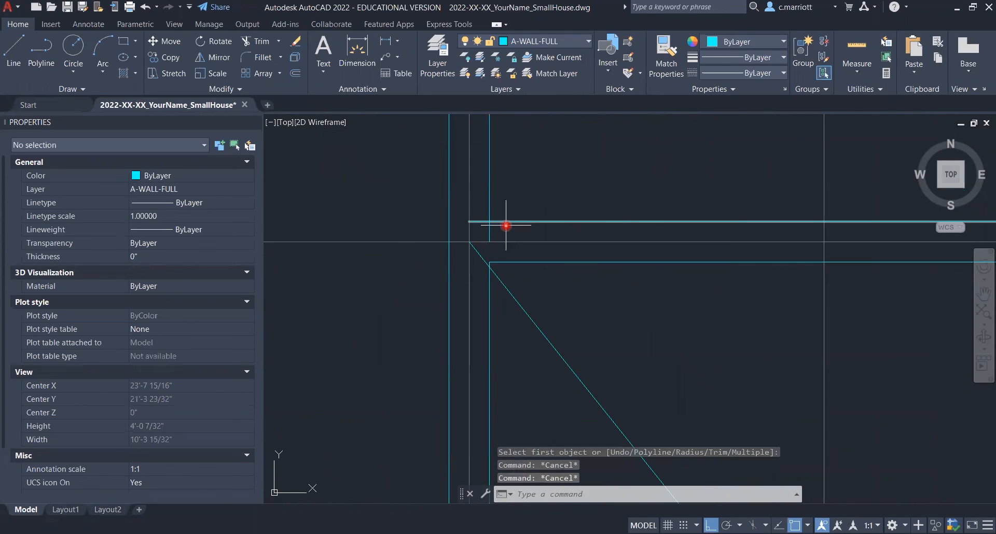
{"action": "scroll", "coordinate": [506, 226], "scroll_direction": "down", "scroll_amount": 8}
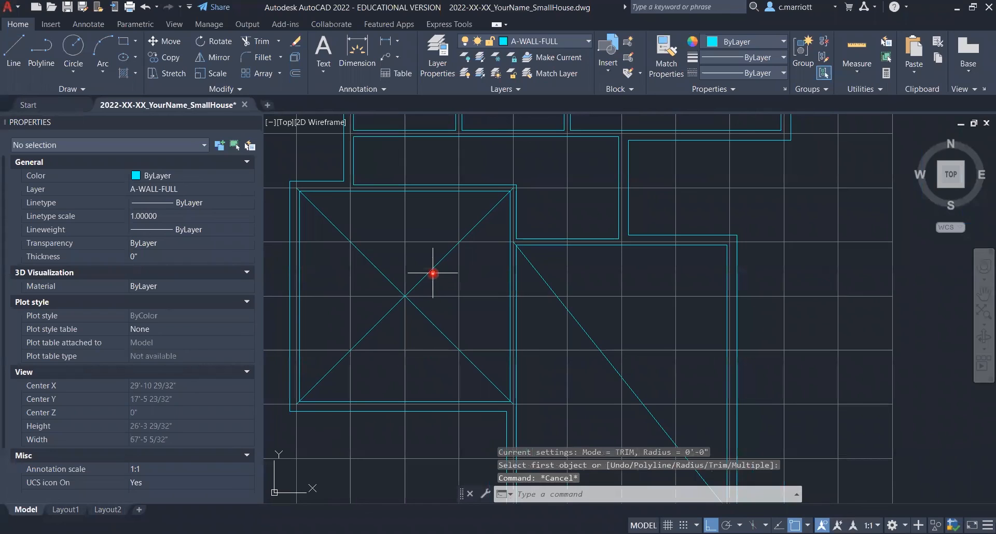
Erase both diagonals of the southwest room and the remaining diagonal of the southeast room
{"action": "left_click", "coordinate": [434, 273]}
{"action": "type", "text": "e"}
{"action": "key", "text": "Return"}
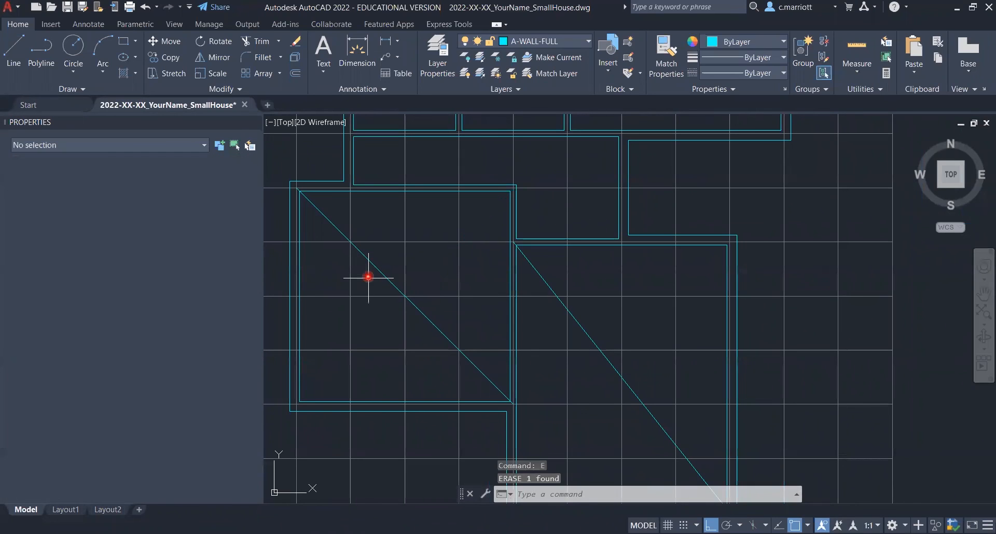
{"action": "left_click", "coordinate": [580, 325]}
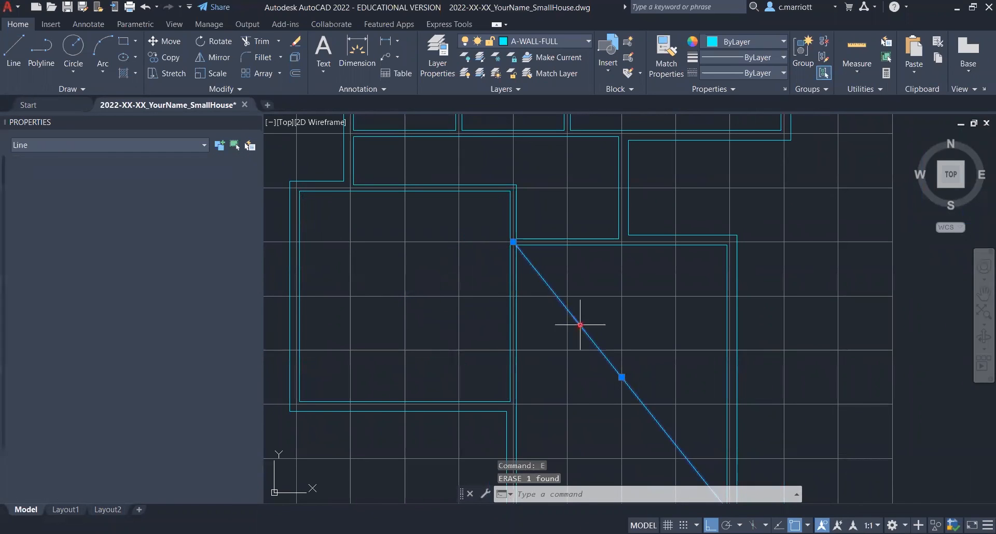
{"action": "key", "text": "Delete"}
{"action": "scroll", "coordinate": [604, 358], "scroll_direction": "down", "scroll_amount": 2}
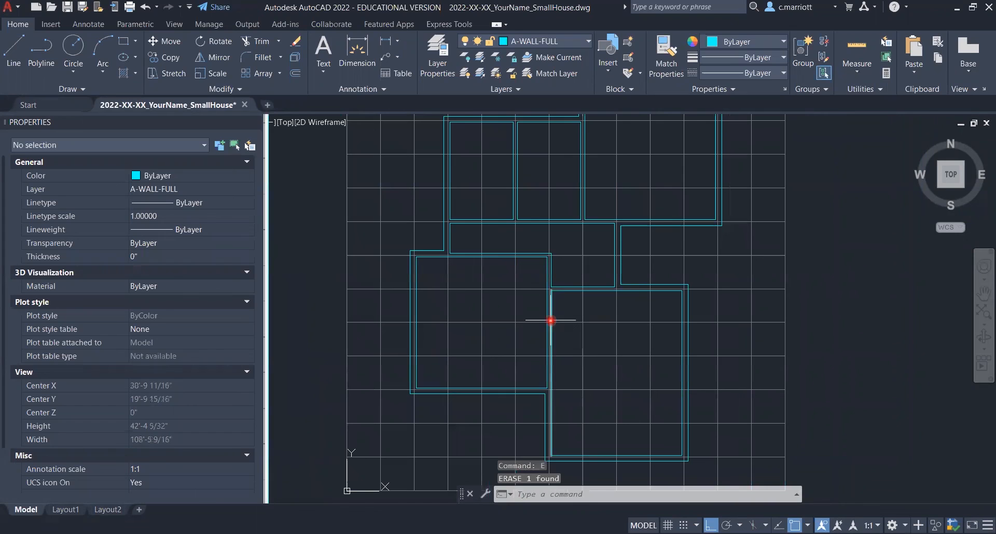
{"action": "scroll", "coordinate": [590, 356], "scroll_direction": "down", "scroll_amount": 3}
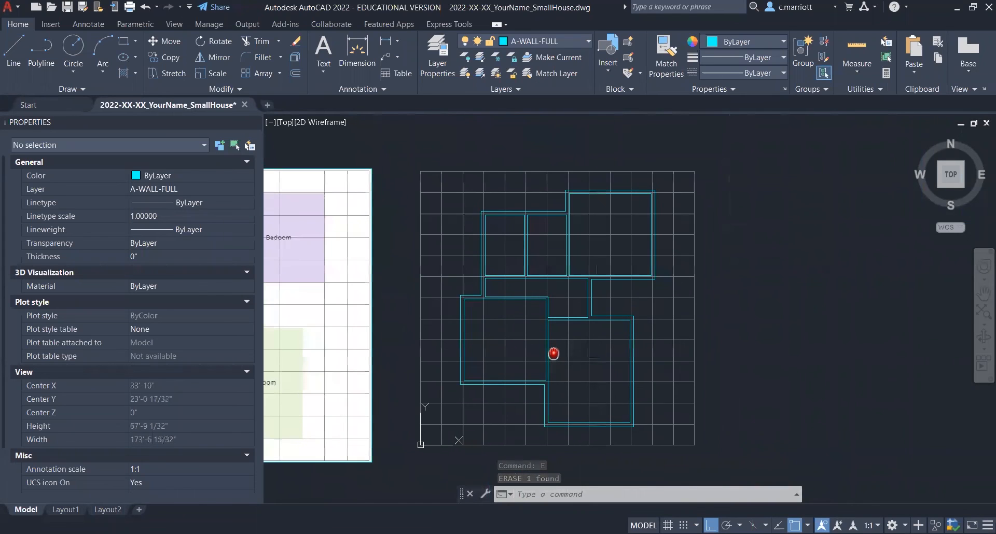